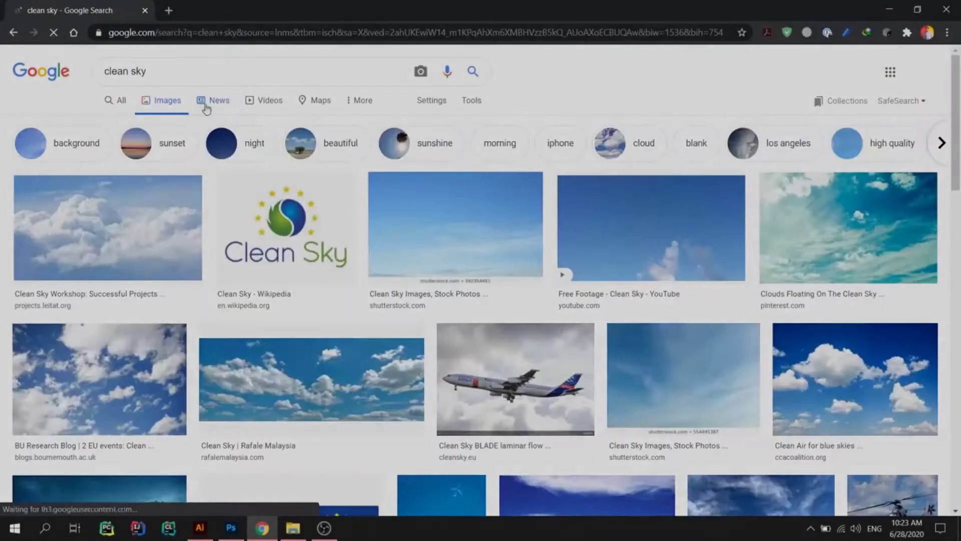
# Step: Browse the large 'clean sky' image results and open a cartoon blue-sky wallpaper
pyautogui.scroll(-5, 339, 198)
pyautogui.scroll(-5, 339, 197)
pyautogui.scroll(-5, 339, 198)
pyautogui.scroll(5, 339, 197)
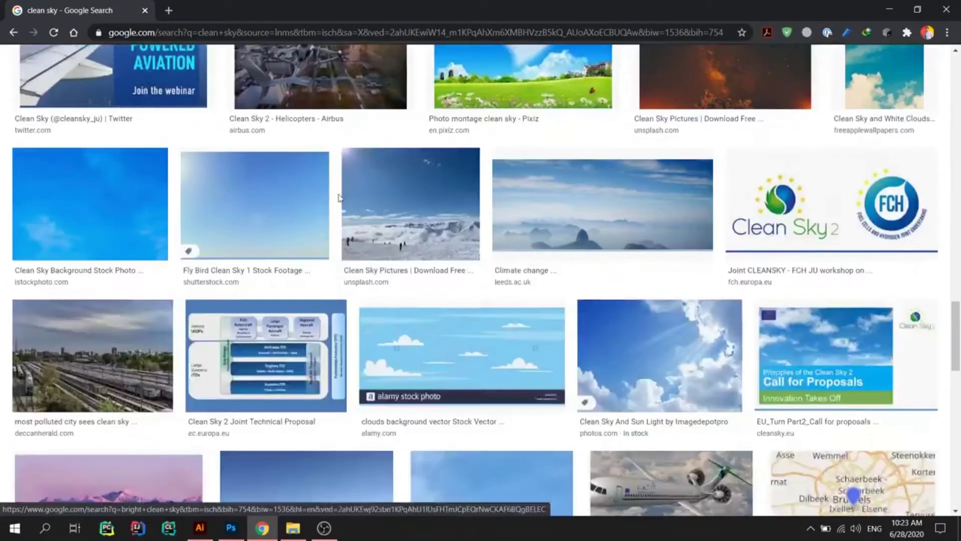
pyautogui.scroll(5, 339, 198)
pyautogui.scroll(5, 339, 197)
pyautogui.scroll(5, 339, 197)
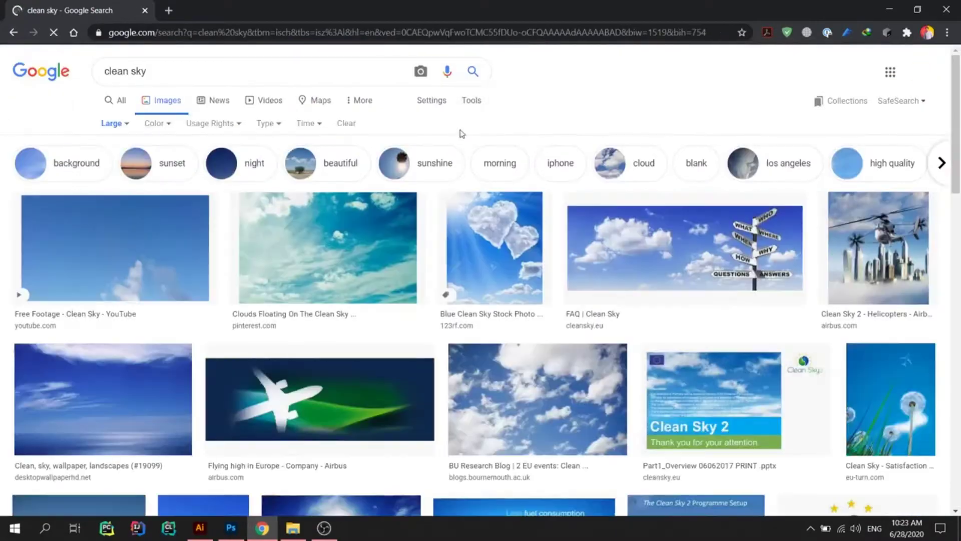
pyautogui.scroll(-5, 451, 185)
pyautogui.scroll(-5, 451, 188)
pyautogui.scroll(-5, 453, 188)
pyautogui.scroll(-5, 454, 187)
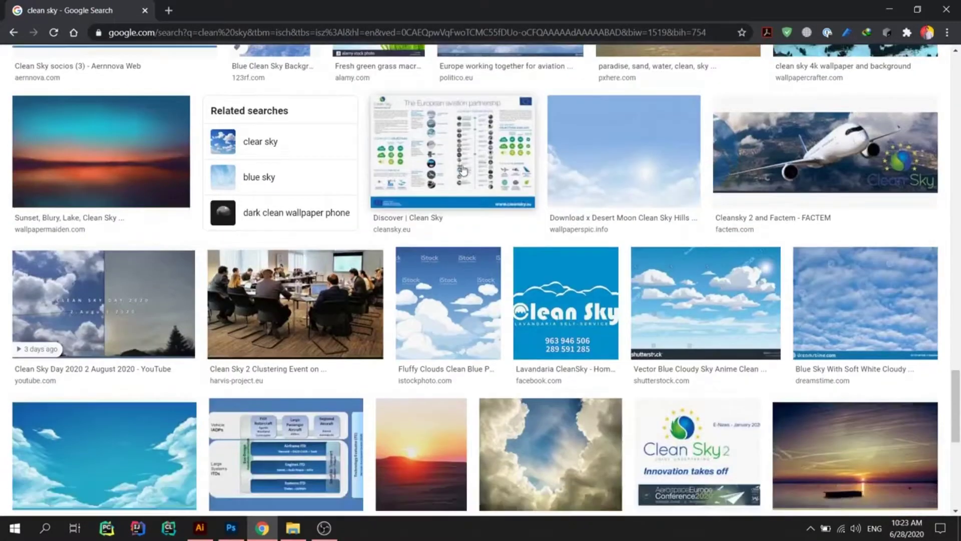
pyautogui.click(100, 463)
# Step: Save the sky wallpaper to disk as Sky.jpg
pyautogui.rightClick(780, 153)
pyautogui.click(813, 257)
pyautogui.press('Return')
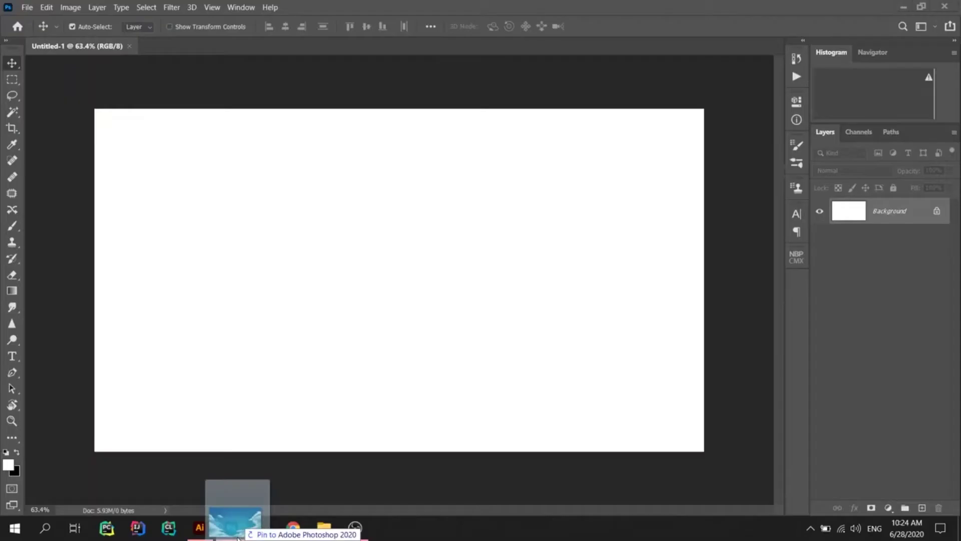
# Step: Place Sky.jpg into the Photoshop canvas as the Sky layer and fit the view
pyautogui.moveTo(111, 103); pyautogui.dragTo(400, 280)
pyautogui.click(599, 26)
pyautogui.hotkey('ctrl', '0')
# Step: Darken the Sky layer with a Color Lookup adjustment layer
pyautogui.click(888, 508)
pyautogui.click(12, 79)
pyautogui.rightClick(881, 218)
pyautogui.press('Escape')
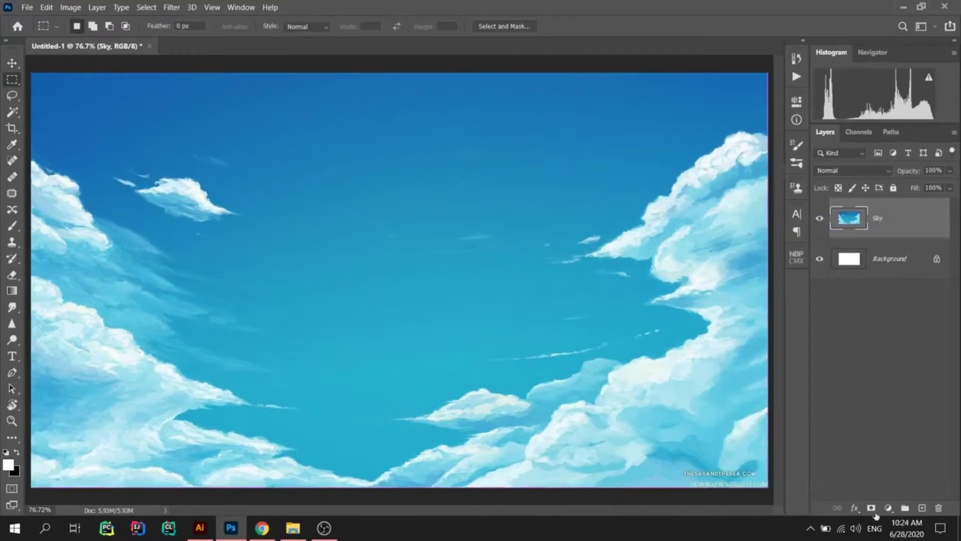
pyautogui.click(888, 508)
pyautogui.click(888, 442)
pyautogui.click(720, 142)
# Step: Add a sky-clipped Hue/Saturation layer to deepen the night blue, then group the sky with its adjustments
pyautogui.click(672, 412)
pyautogui.click(888, 507)
pyautogui.click(888, 392)
pyautogui.moveTo(712, 185); pyautogui.dragTo(709, 186)
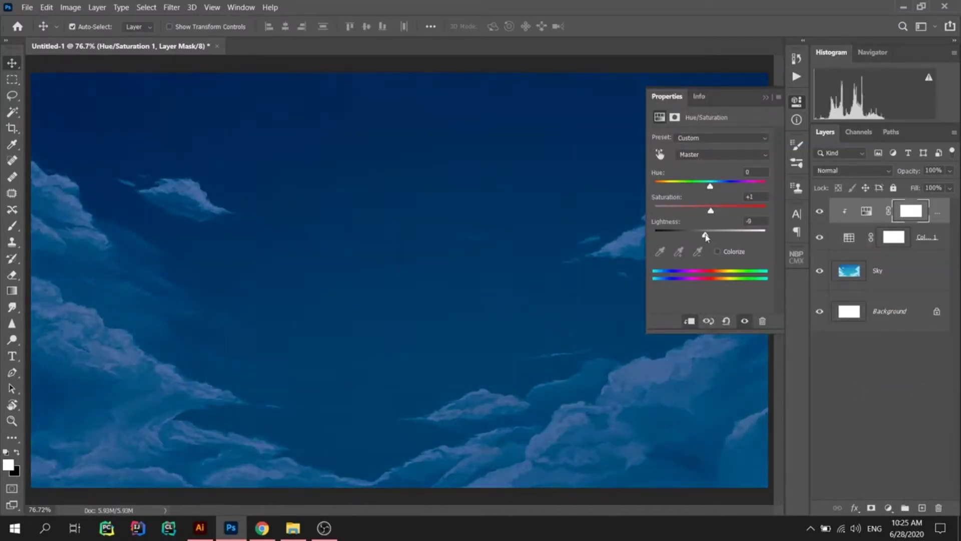
pyautogui.click(766, 97)
pyautogui.hotkey('ctrl', 'g')
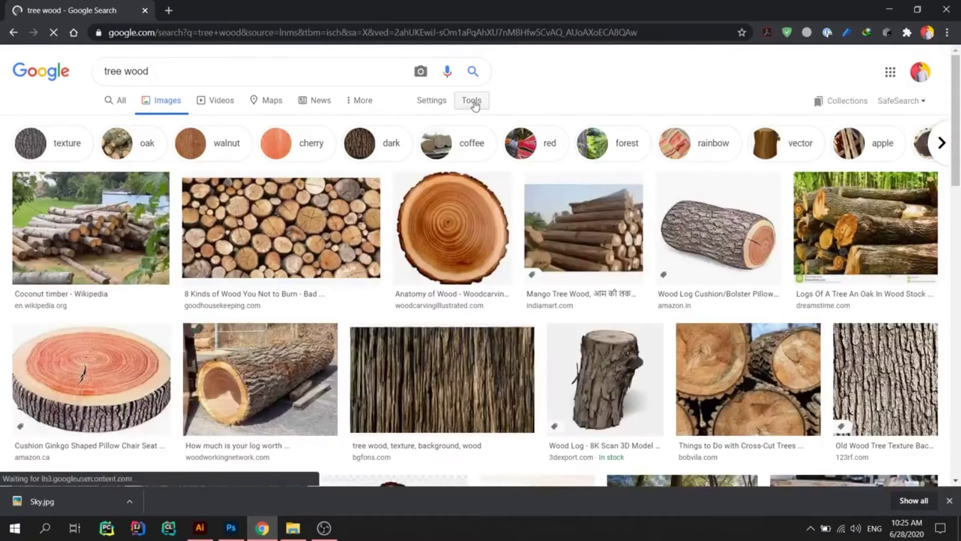
# Step: Filter the 'tree wood' image search and save the stump photo as Tree Wood.jpg
pyautogui.click(471, 101)
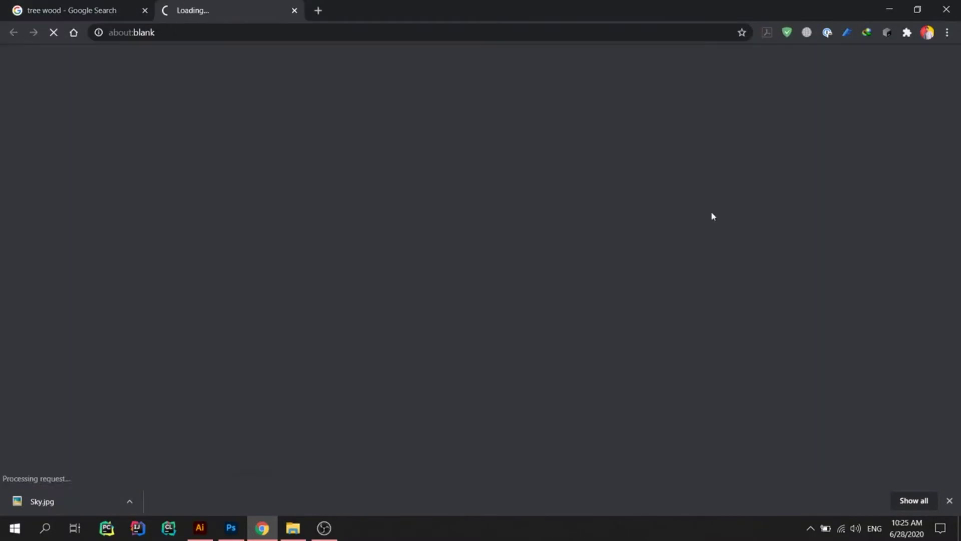
pyautogui.rightClick(729, 190)
pyautogui.click(756, 303)
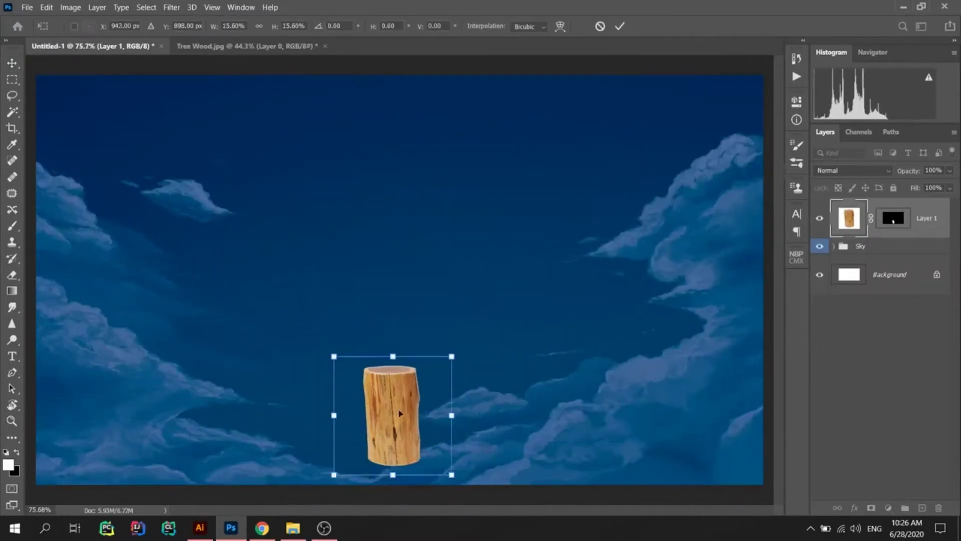
# Step: Duplicate the placed stump, stack the copy on top, and merge both into one tall post
pyautogui.click(619, 26)
pyautogui.hotkey('ctrl', 'j')
pyautogui.moveTo(394, 441); pyautogui.dragTo(397, 345)
pyautogui.scroll(3, 396, 346)
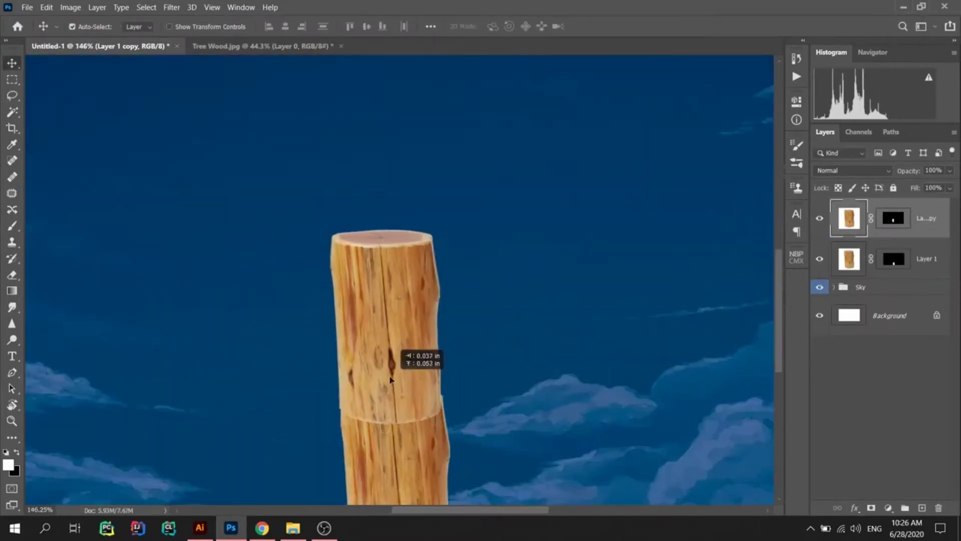
pyautogui.scroll(-3, 394, 375)
pyautogui.hotkey('ctrl', 'e')
# Step: Heal away the seam on the trunk with an enlarged Spot Healing Brush
pyautogui.press('j')
pyautogui.scroll(4, 301, 220)
pyautogui.scroll(-1, 302, 220)
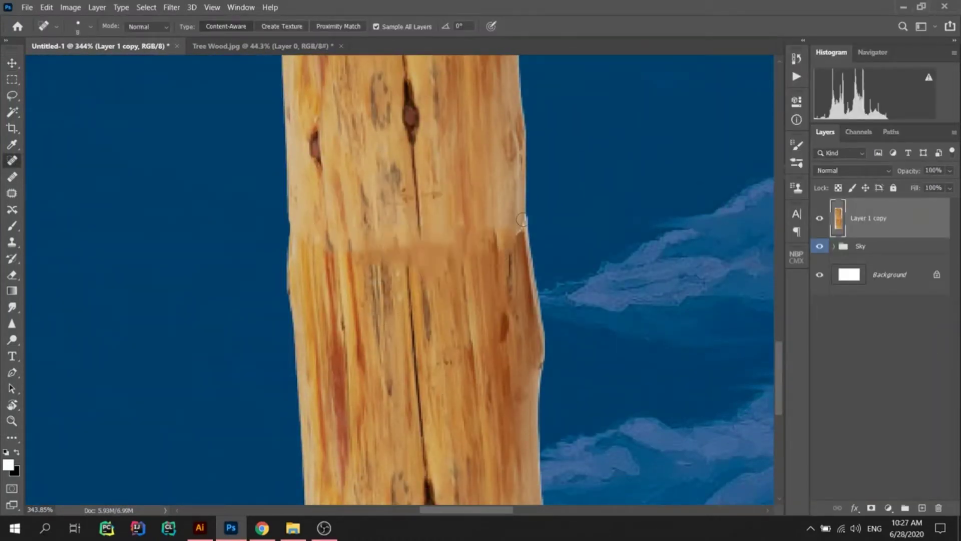
pyautogui.scroll(5, 519, 220)
pyautogui.scroll(-6, 429, 237)
pyautogui.press(']')
pyautogui.press(']')
pyautogui.press(']')
pyautogui.click(419, 321)
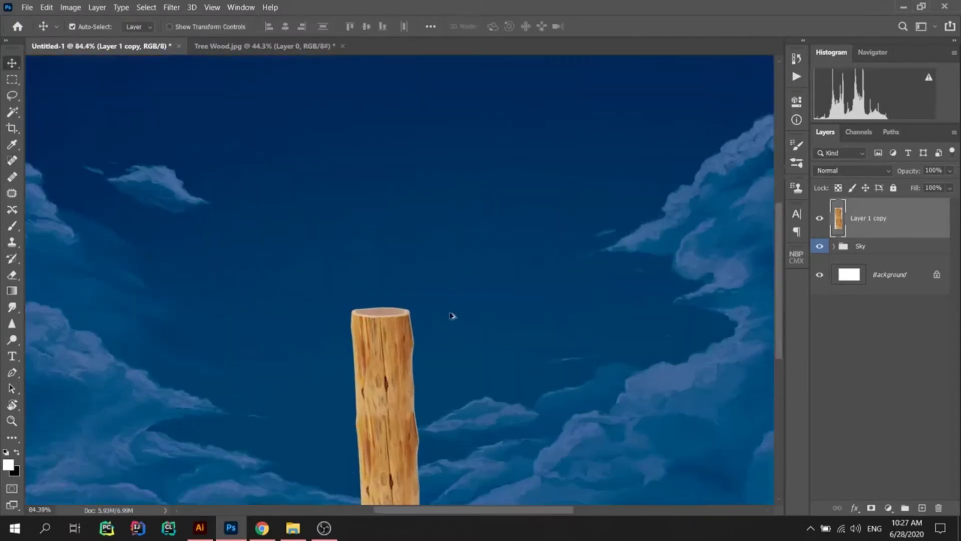
# Step: Set the post's clipped Hue/Saturation to Hue -180, Saturation -58, Lightness -67
pyautogui.moveTo(706, 184); pyautogui.dragTo(654, 185)
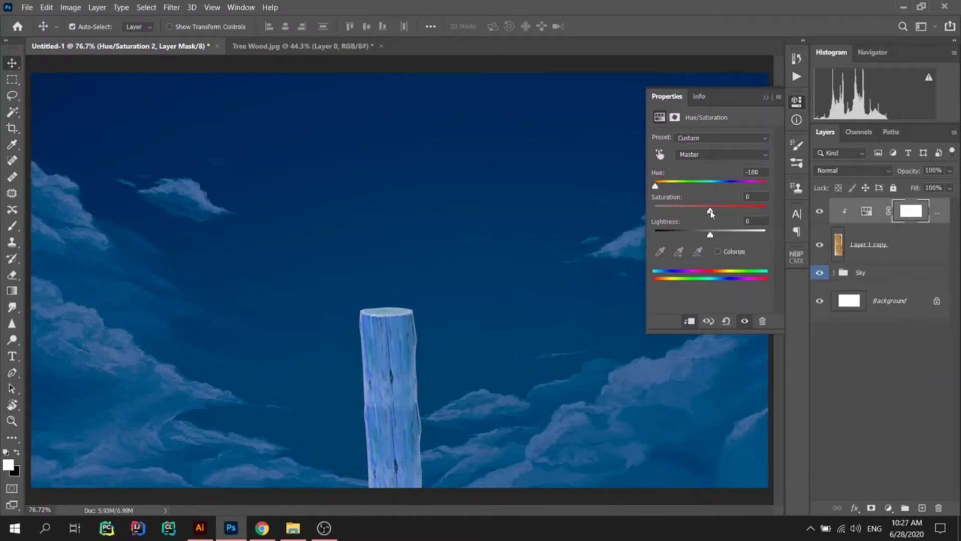
pyautogui.moveTo(709, 235); pyautogui.dragTo(673, 235)
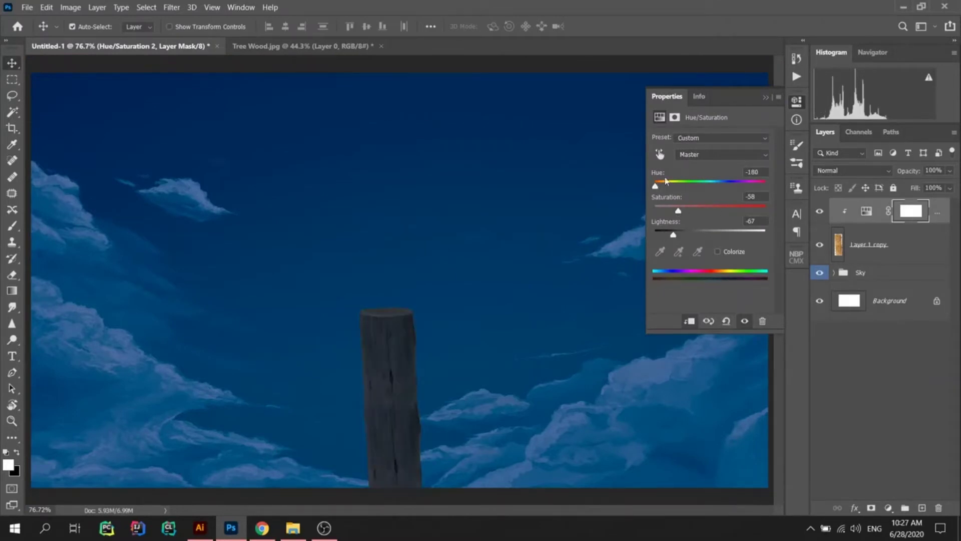
pyautogui.moveTo(674, 235); pyautogui.dragTo(671, 235)
pyautogui.click(766, 97)
# Step: Fit the view and group the darkened post with its adjustment as Wood
pyautogui.press('b')
pyautogui.scroll(5, 390, 299)
pyautogui.press('[')
pyautogui.press('[')
pyautogui.press('[')
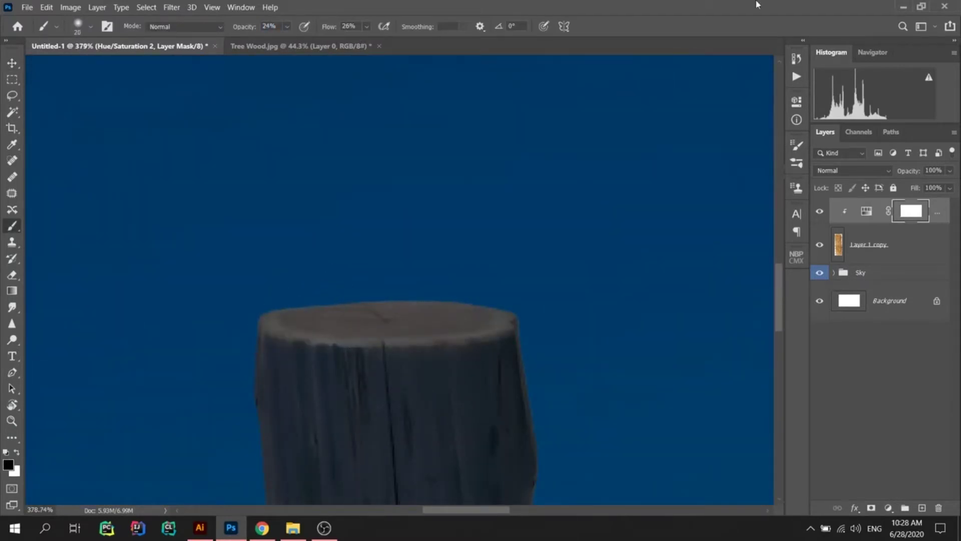
pyautogui.hotkey('ctrl', '0')
pyautogui.click(12, 62)
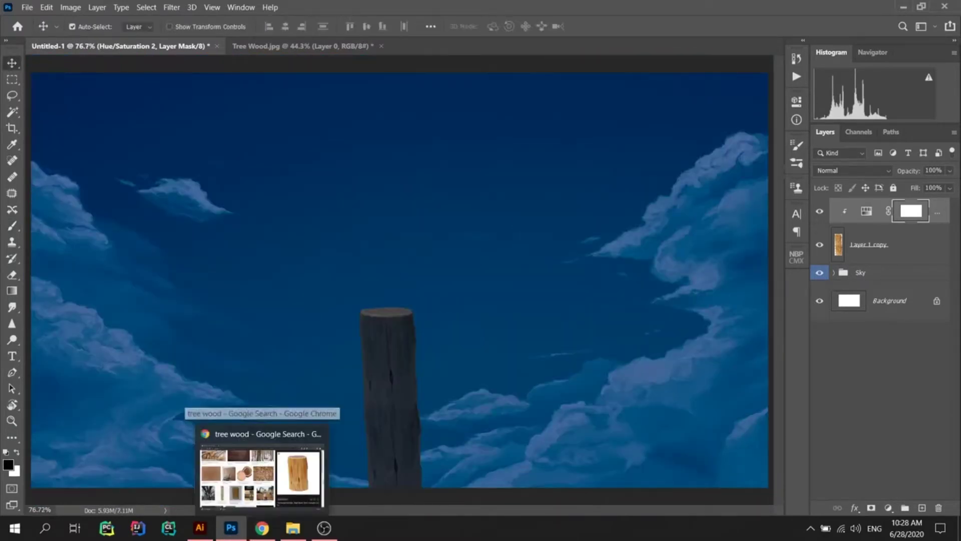
pyautogui.hotkey('ctrl', 'g')
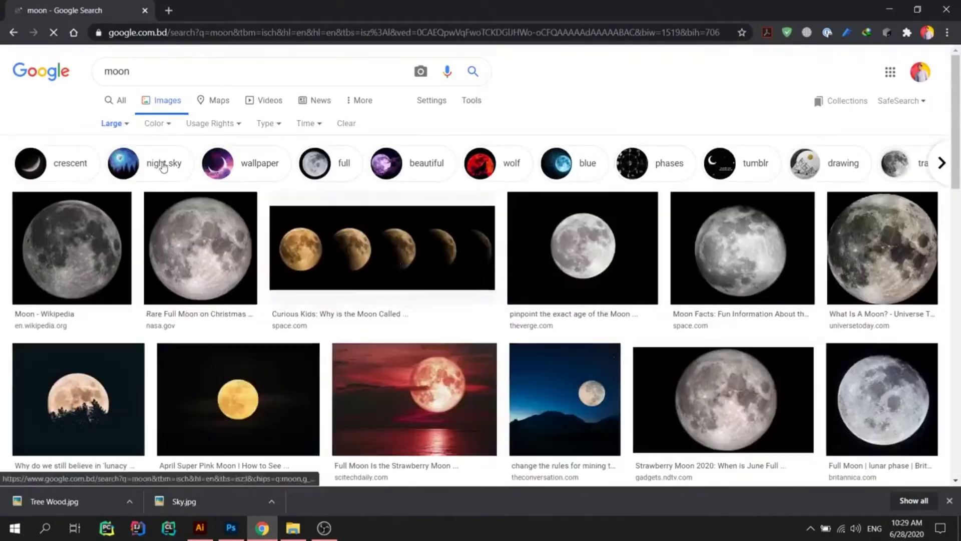
# Step: Search Google Images for 'moon png' and save the full moon as Moon.png
pyautogui.click(176, 81)
pyautogui.write('png')
pyautogui.press('Return')
pyautogui.click(313, 396)
pyautogui.rightClick(761, 223)
pyautogui.write('vMoon')
pyautogui.press('Return')
# Step: Place Moon.png, scale it to about 24%, and move it to the top of the sky
pyautogui.click(293, 528)
pyautogui.moveTo(225, 97); pyautogui.dragTo(399, 280)
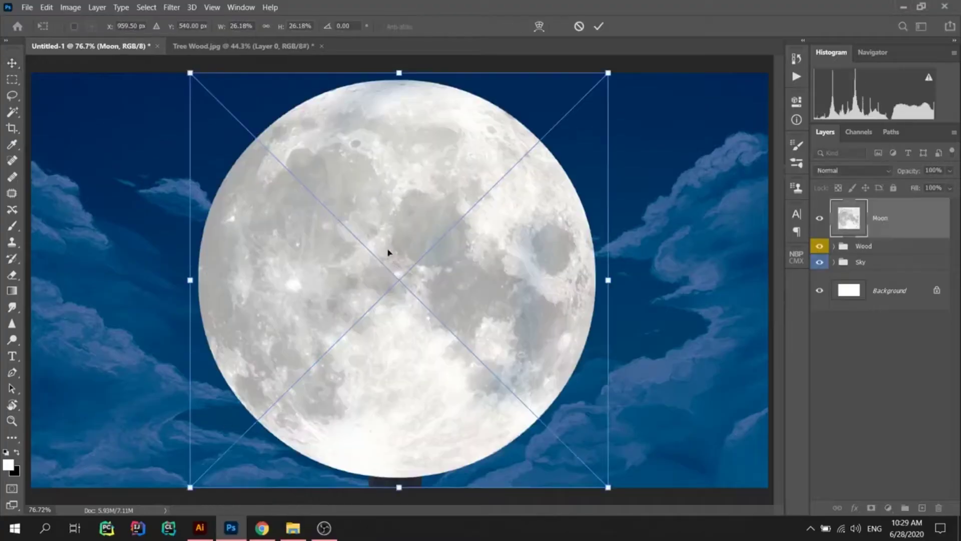
pyautogui.moveTo(608, 73); pyautogui.dragTo(589, 92)
pyautogui.moveTo(399, 272); pyautogui.dragTo(390, 250)
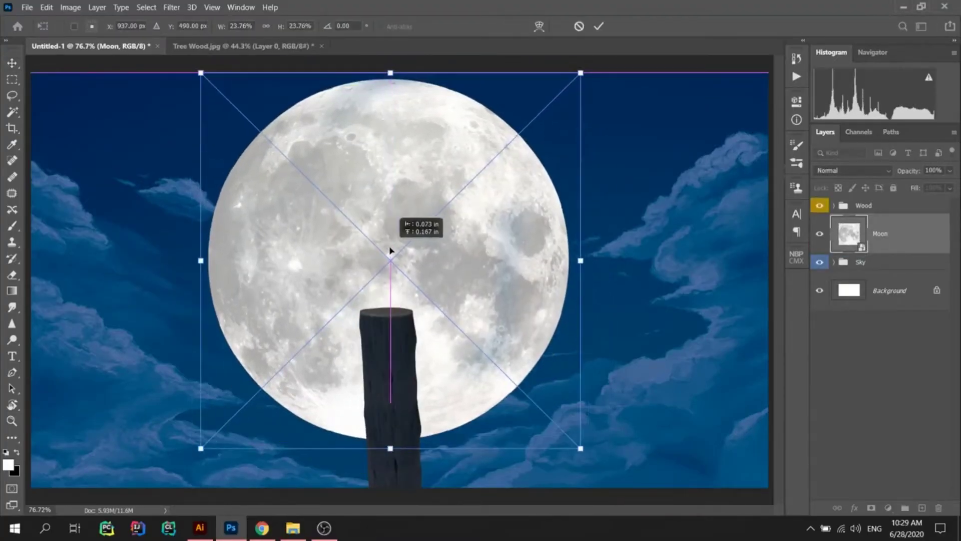
pyautogui.press('Return')
# Step: Scale the Wood group down so the post's top sits inside the moon
pyautogui.keyDown('ctrl'); pyautogui.click(395, 320); pyautogui.keyUp('ctrl')
pyautogui.hotkey('ctrl', 't')
pyautogui.moveTo(418, 302); pyautogui.dragTo(413, 335)
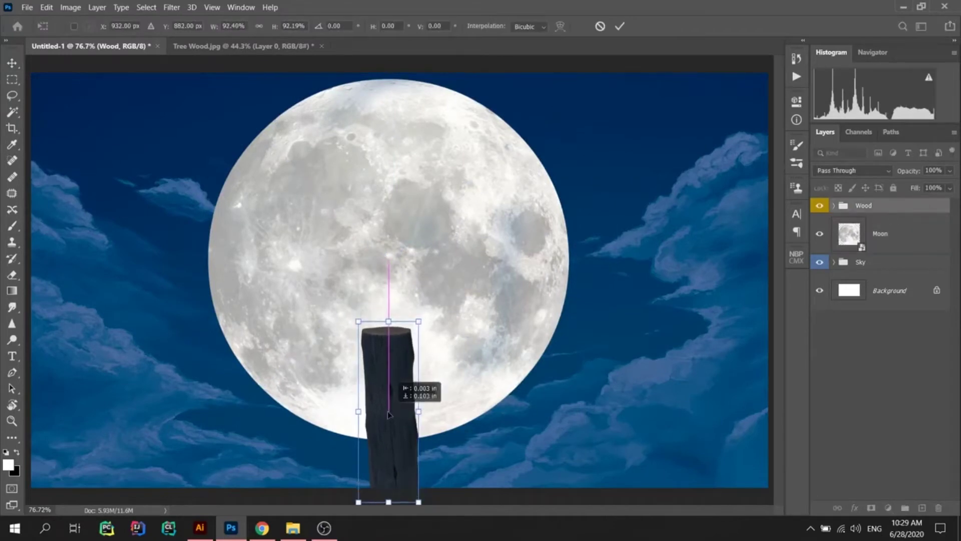
pyautogui.moveTo(390, 402); pyautogui.dragTo(391, 403)
pyautogui.press('Return')
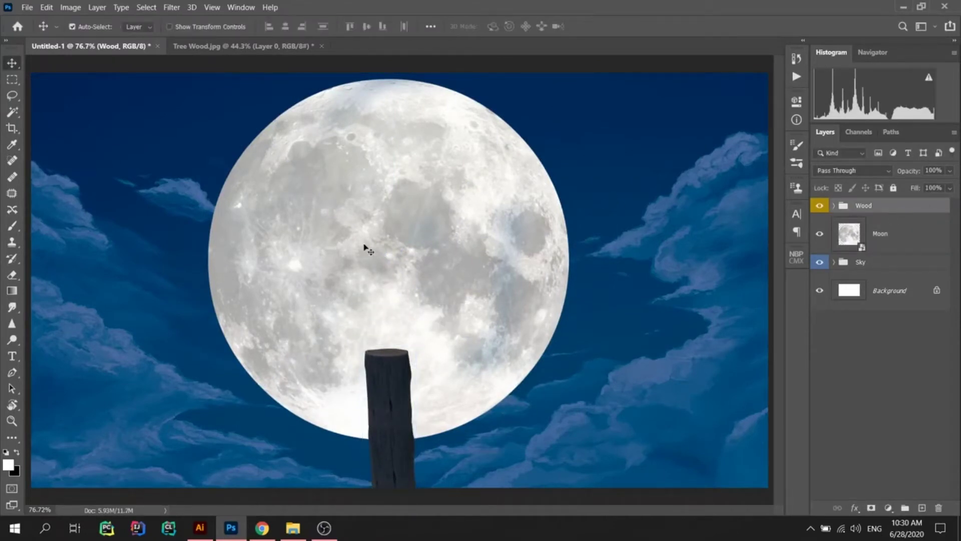
pyautogui.click(881, 233)
pyautogui.rightClick(911, 233)
# Step: Give the Moon layer an Outer Glow: size 202 px, opacity 59%, range 51%, jitter 4%
pyautogui.click(766, 6)
pyautogui.click(637, 334)
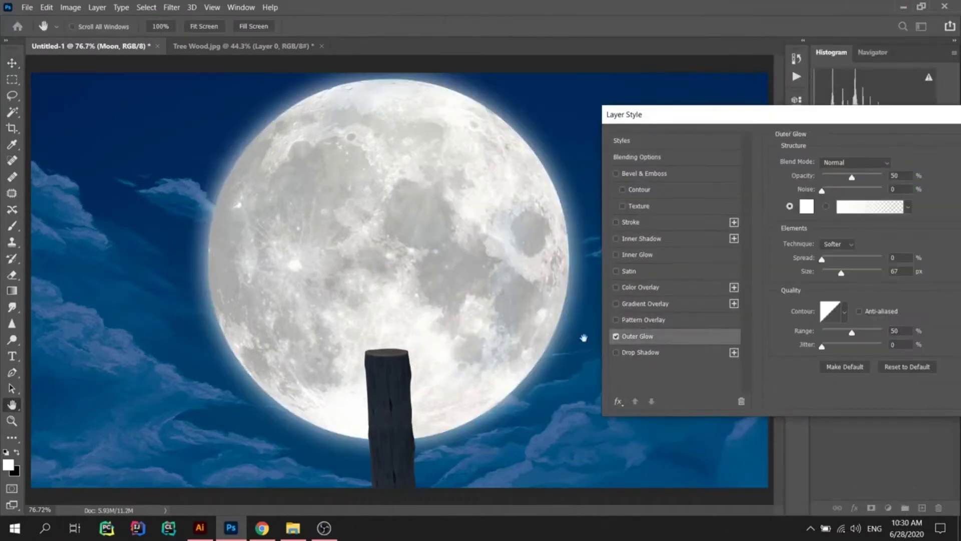
pyautogui.moveTo(863, 274); pyautogui.dragTo(872, 274)
pyautogui.moveTo(852, 176); pyautogui.dragTo(853, 177)
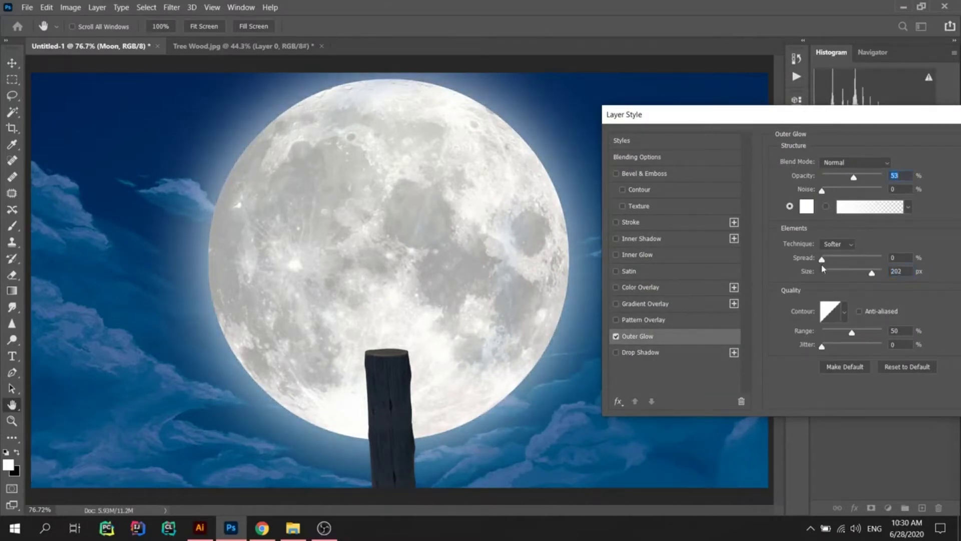
pyautogui.moveTo(853, 334); pyautogui.dragTo(853, 331)
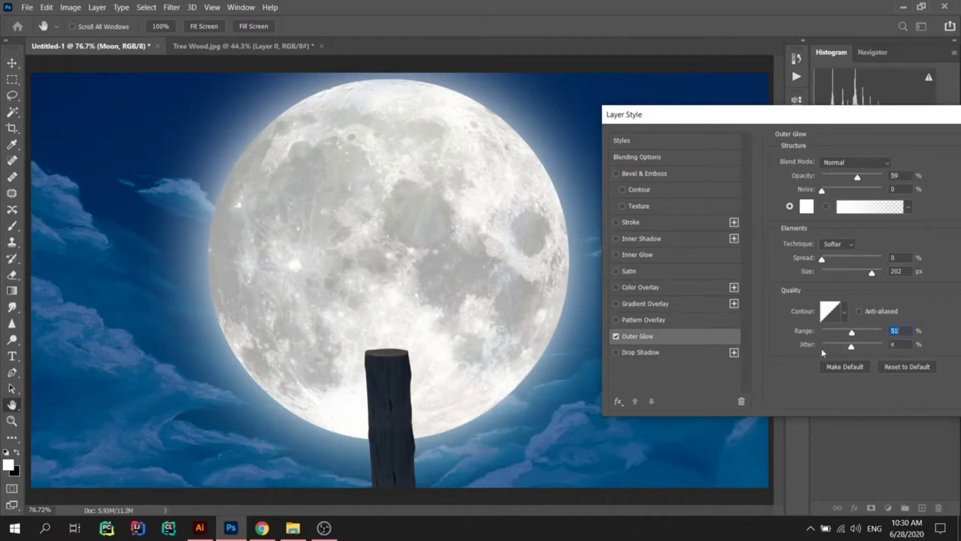
pyautogui.press('Return')
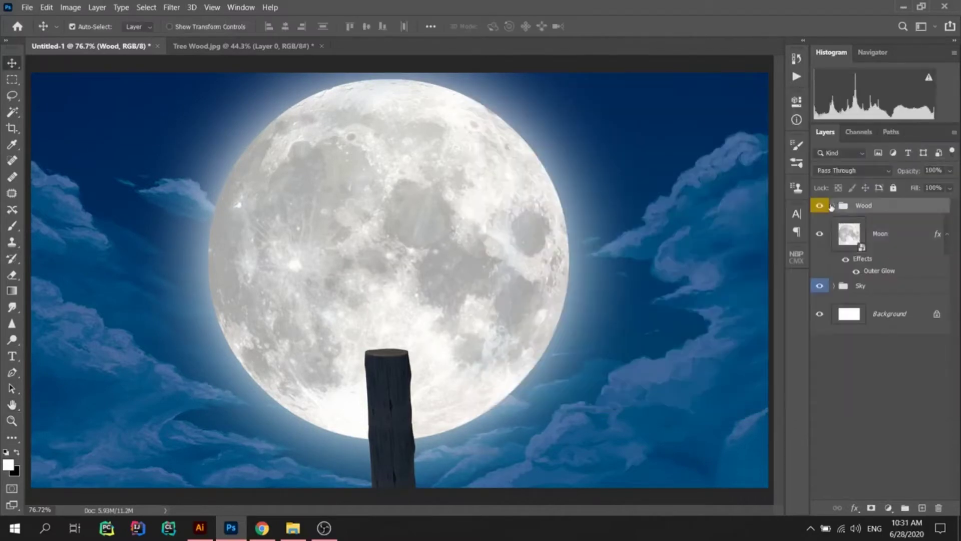
# Step: Paint white rim light down the post's left and right edges, redoing the rough left stroke
pyautogui.scroll(5, 339, 347)
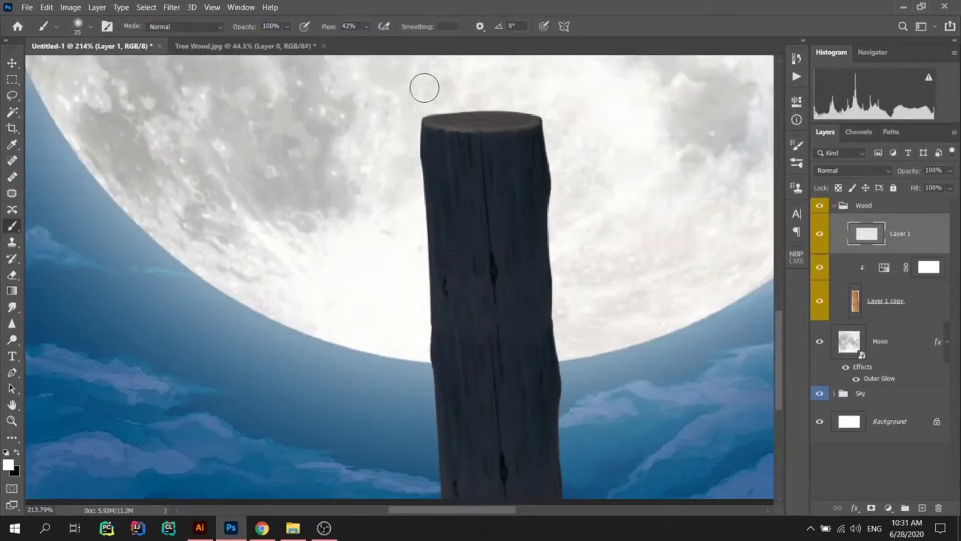
pyautogui.moveTo(424, 86); pyautogui.dragTo(424, 316)
pyautogui.moveTo(414, 96); pyautogui.dragTo(438, 466)
pyautogui.hotkey('ctrl', 'z')
pyautogui.moveTo(554, 97); pyautogui.dragTo(552, 215)
pyautogui.hscroll(1, 553, 204)
pyautogui.hscroll(2, 554, 204)
pyautogui.moveTo(391, 87); pyautogui.dragTo(394, 233)
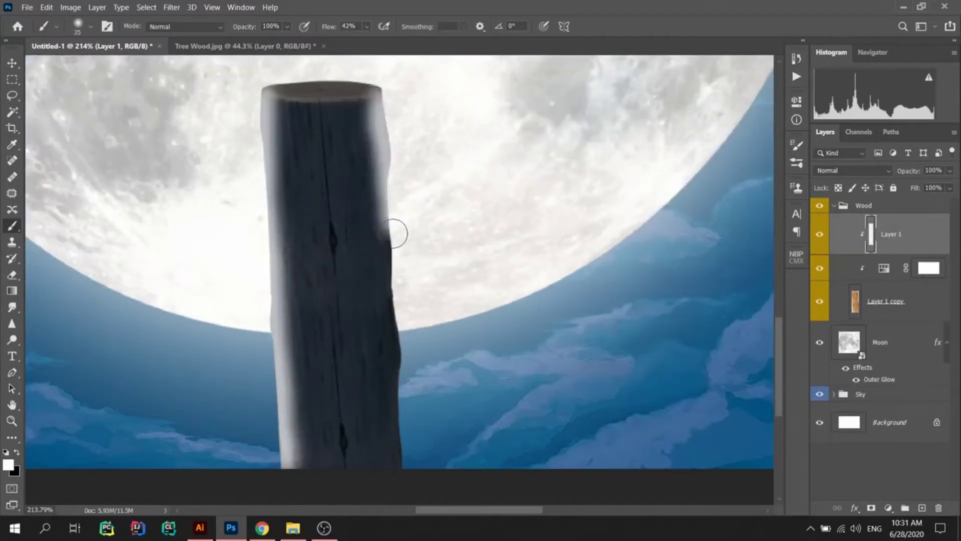
pyautogui.scroll(-5, 395, 466)
pyautogui.scroll(6, 421, 361)
# Step: Mask the rim-light layer and soften the left edge with a 14% opacity brush
pyautogui.press('1')
pyautogui.press('4')
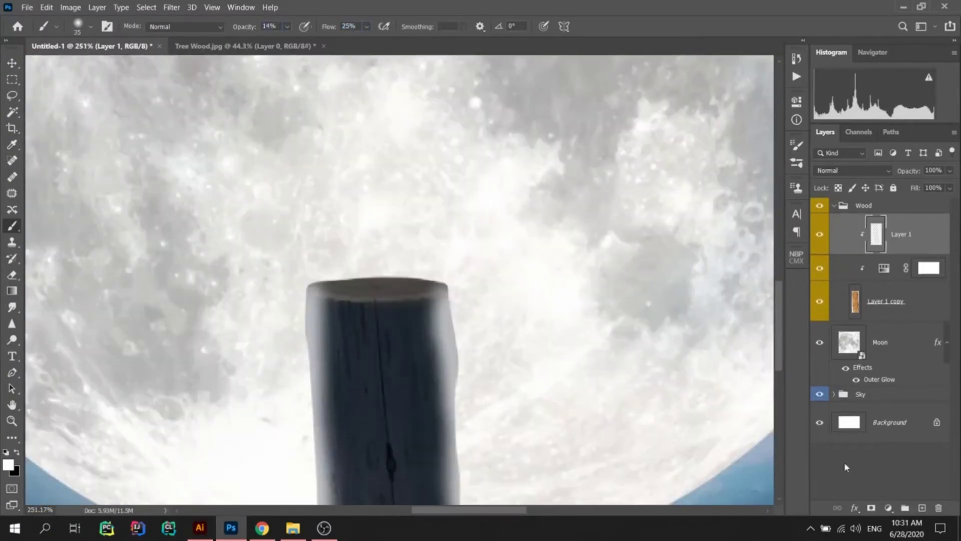
pyautogui.click(871, 507)
pyautogui.scroll(3, 391, 360)
pyautogui.moveTo(254, 240); pyautogui.dragTo(266, 365)
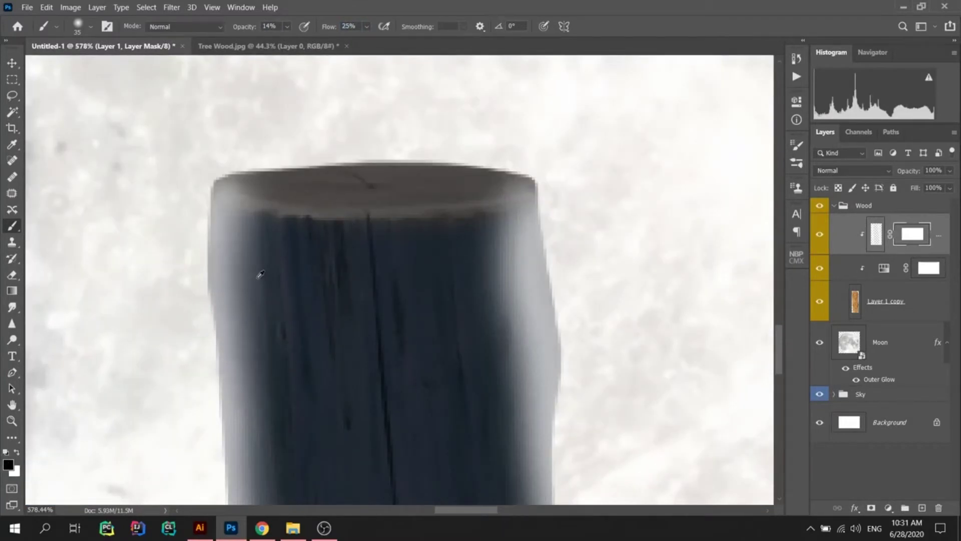
pyautogui.scroll(-3, 319, 373)
pyautogui.scroll(-3, 317, 439)
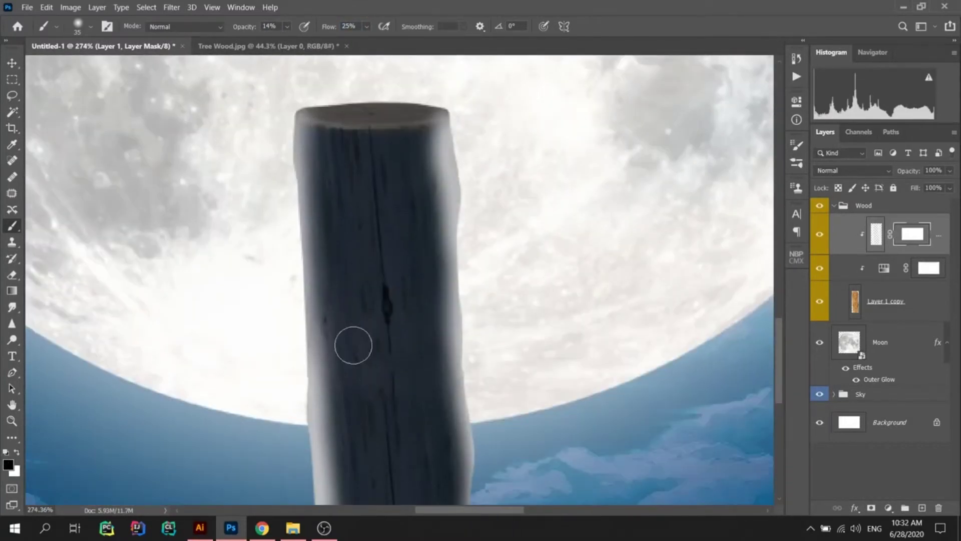
pyautogui.scroll(-3, 316, 341)
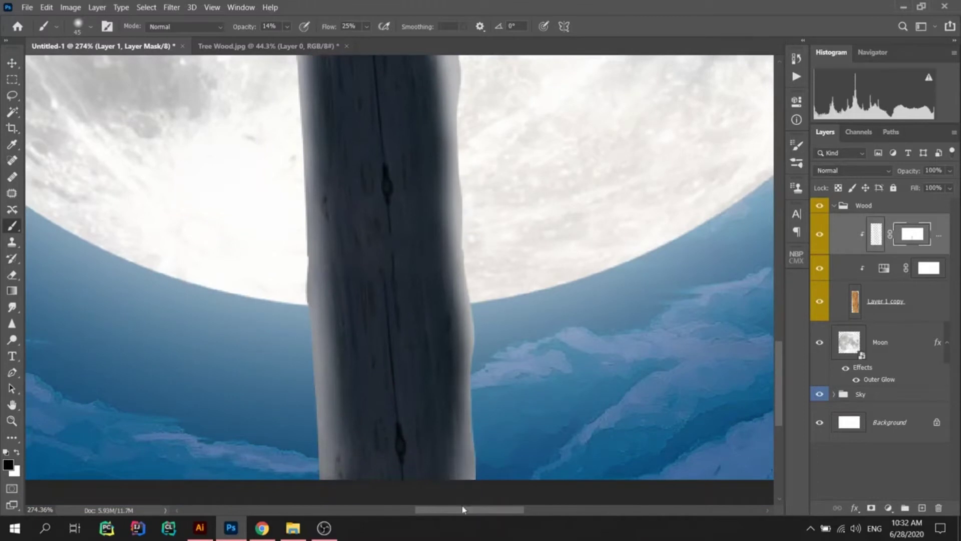
pyautogui.scroll(3, 467, 379)
pyautogui.scroll(-3, 331, 336)
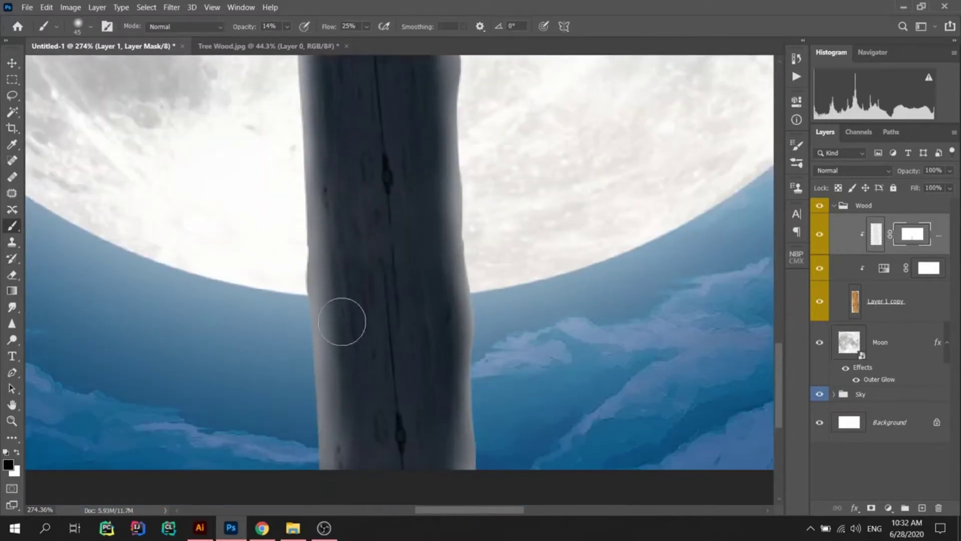
pyautogui.scroll(3, 342, 322)
pyautogui.scroll(3, 429, 215)
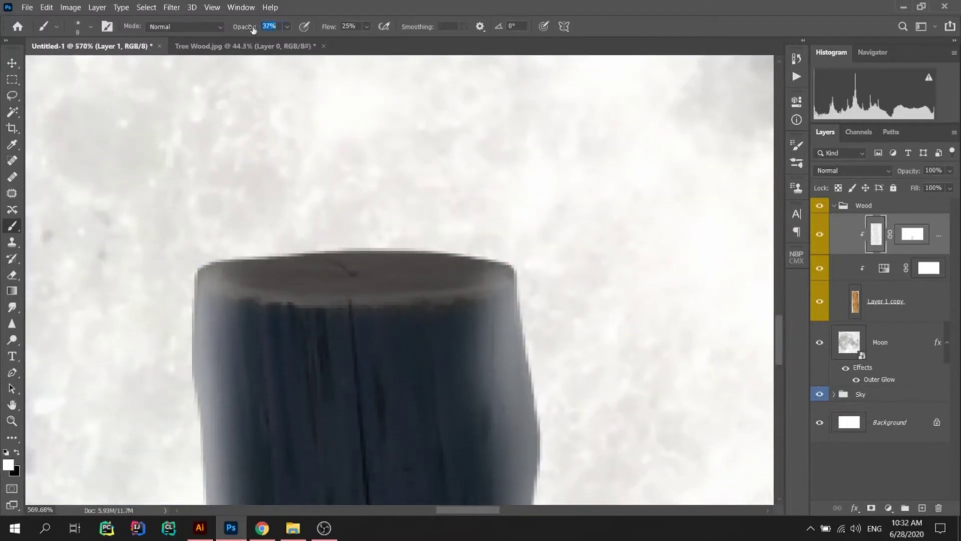
# Step: Paint the post's top rim a lighter grey and swap the foreground and background colours
pyautogui.moveTo(411, 250)
pyautogui.mouseDown()
pyautogui.moveTo(222, 282)
pyautogui.moveTo(230, 289)
pyautogui.mouseUp()
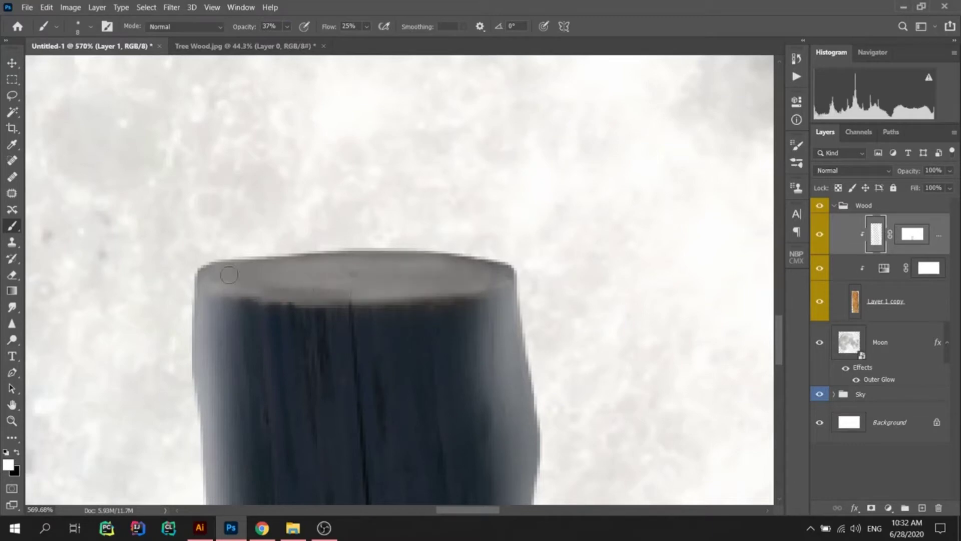
pyautogui.scroll(-10, 330, 234)
pyautogui.press('x')
pyautogui.scroll(10, 268, 299)
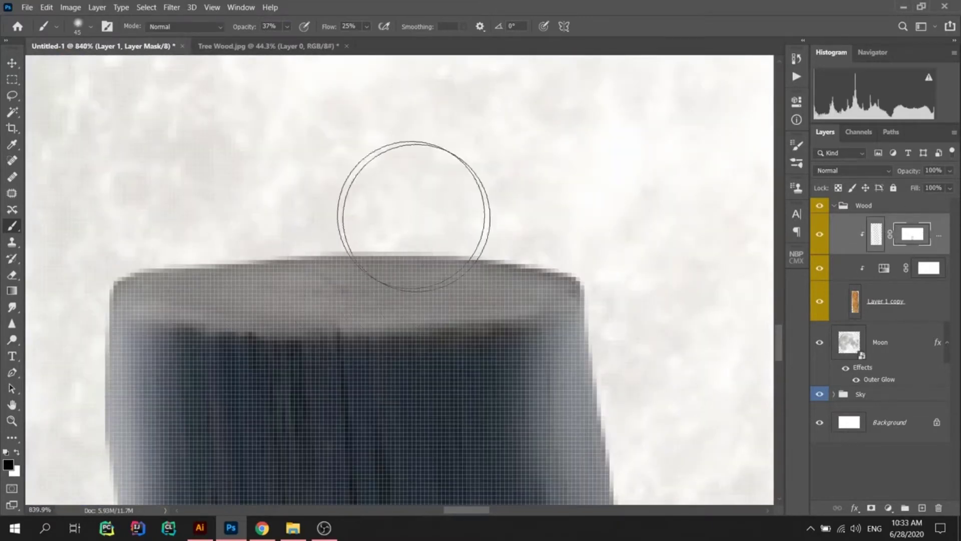
pyautogui.scroll(-5, 377, 299)
pyautogui.scroll(2, 321, 215)
pyautogui.scroll(-8, 321, 214)
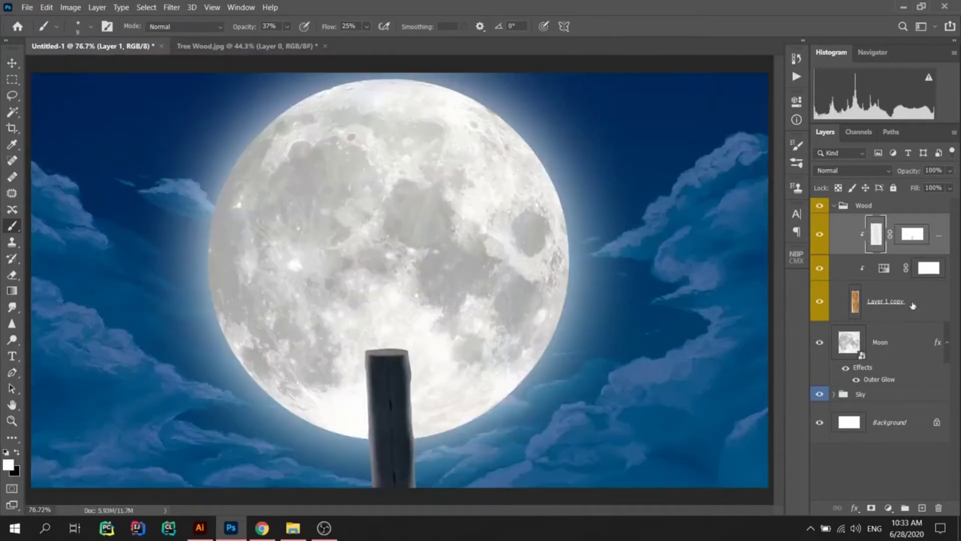
pyautogui.click(901, 300)
pyautogui.doubleClick(926, 301)
pyautogui.click(494, 209)
pyautogui.click(670, 241)
pyautogui.press('Return')
pyautogui.moveTo(745, 190); pyautogui.dragTo(696, 193)
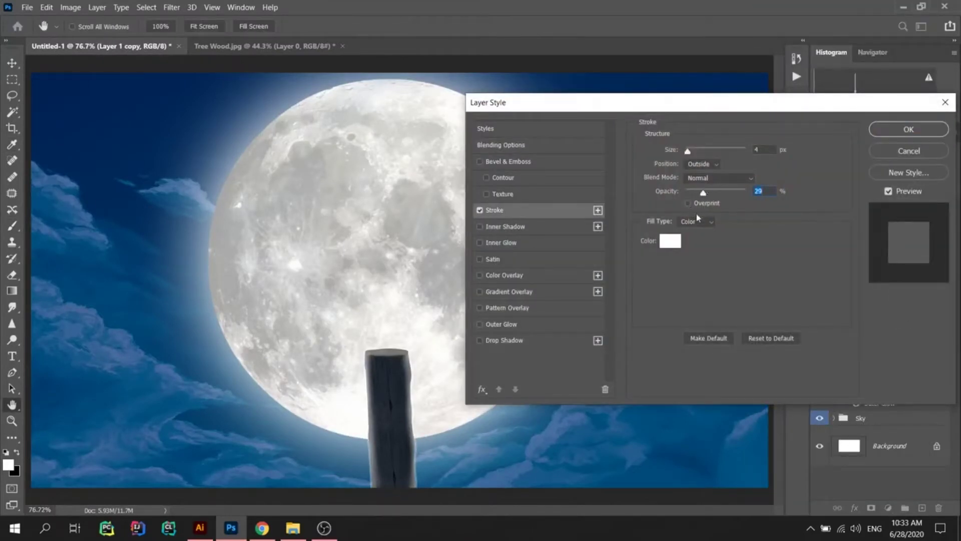
pyautogui.click(720, 179)
pyautogui.click(719, 204)
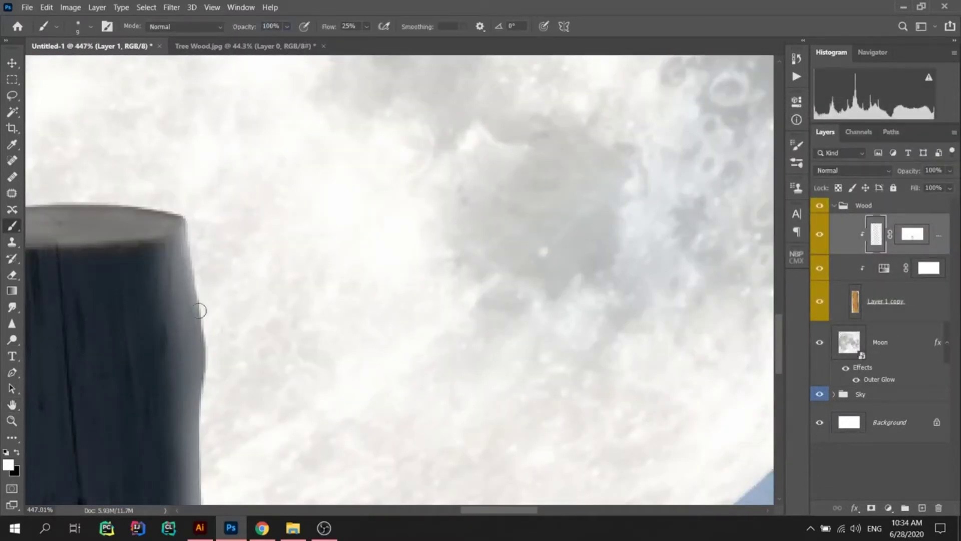
# Step: Pan and zoom along the post to inspect its rim lighting, then fit the whole scene
pyautogui.scroll(-10, 201, 321)
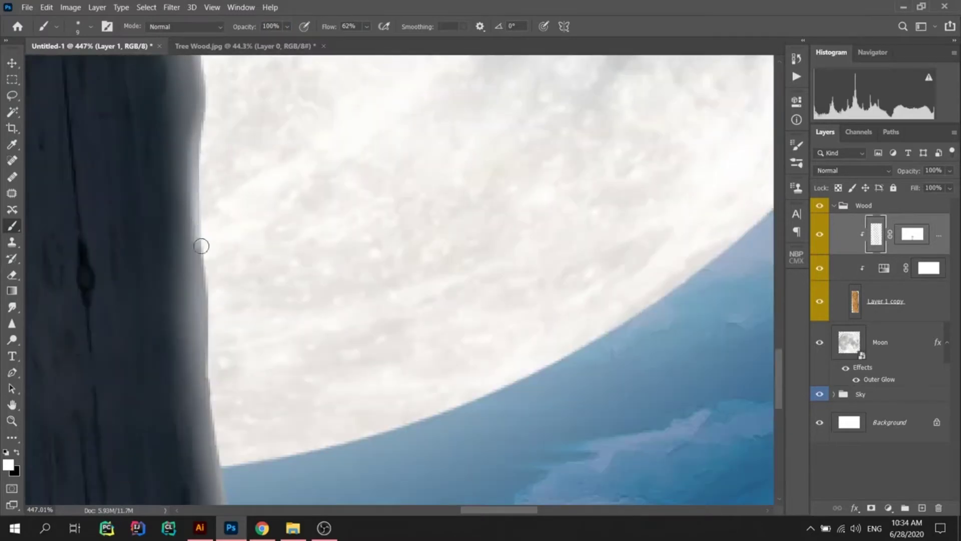
pyautogui.scroll(-5, 208, 243)
pyautogui.scroll(-5, 235, 86)
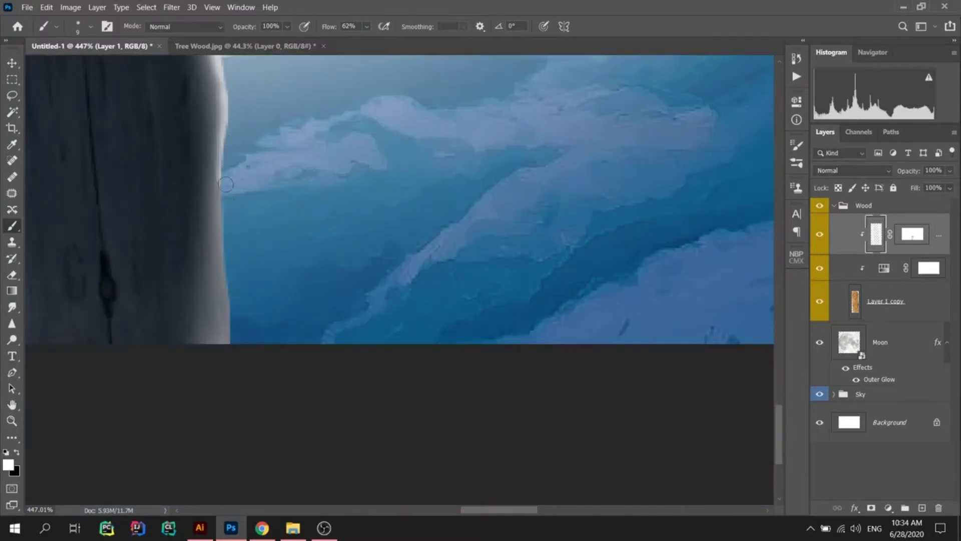
pyautogui.hscroll(-3, 228, 204)
pyautogui.scroll(3, 335, 259)
pyautogui.scroll(2, 336, 259)
pyautogui.scroll(3, 307, 163)
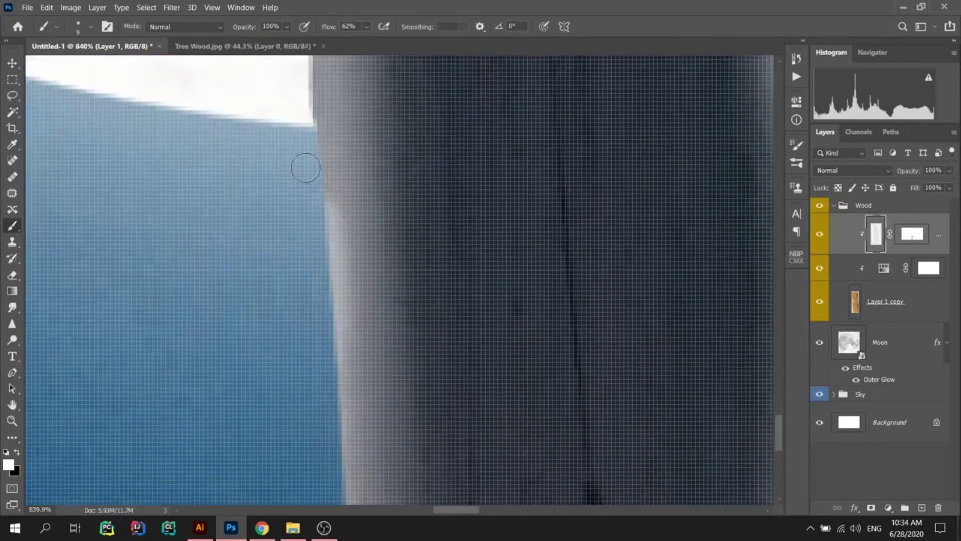
pyautogui.scroll(3, 307, 348)
pyautogui.scroll(2, 318, 72)
pyautogui.scroll(3, 305, 210)
pyautogui.scroll(3, 296, 335)
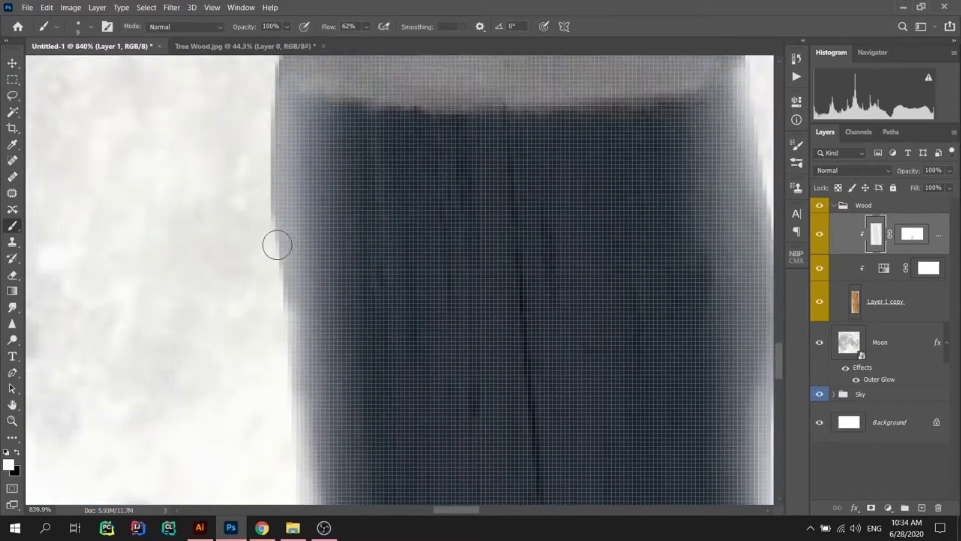
pyautogui.scroll(-4, 276, 243)
pyautogui.scroll(3, 265, 130)
pyautogui.scroll(-5, 266, 131)
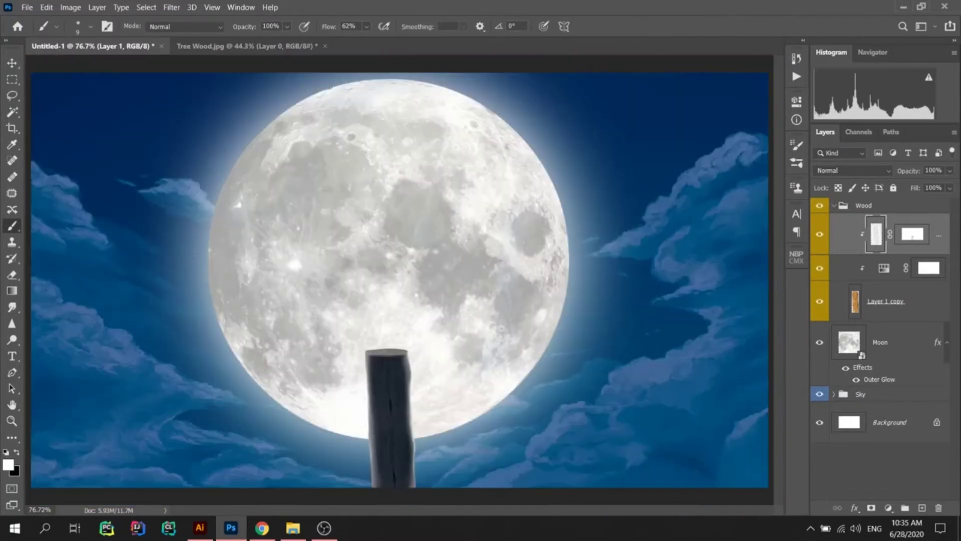
pyautogui.scroll(2, 380, 300)
pyautogui.scroll(2, 420, 334)
pyautogui.scroll(-2, 419, 334)
pyautogui.scroll(3, 214, 347)
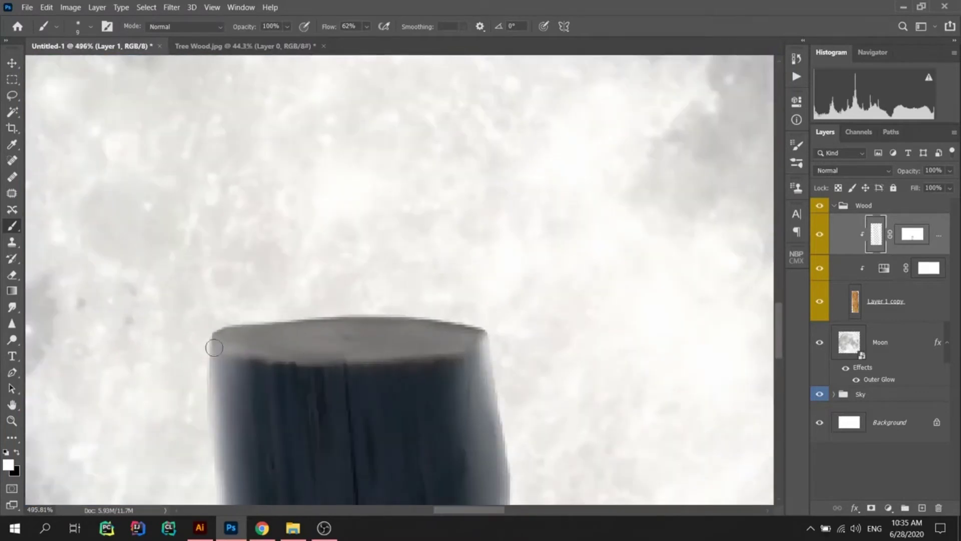
pyautogui.scroll(2, 230, 355)
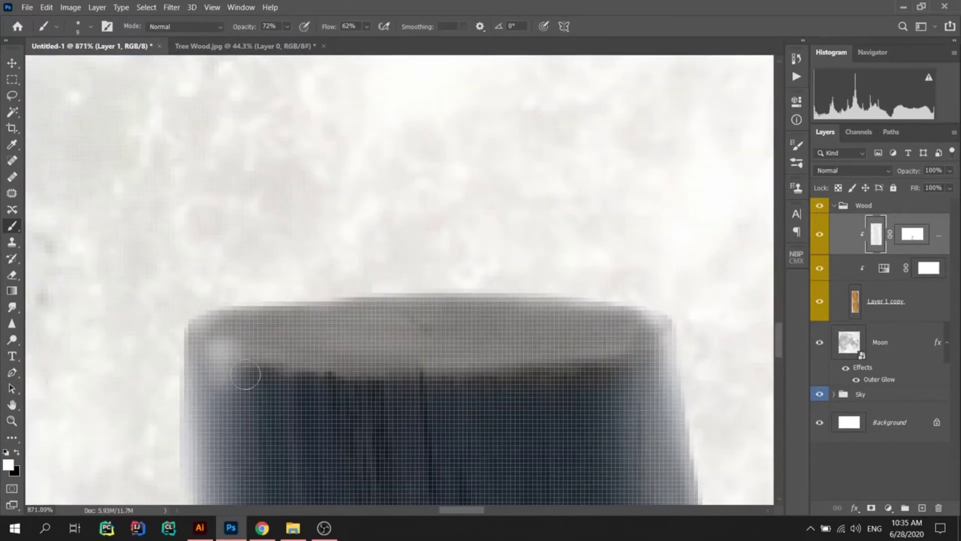
pyautogui.hotkey('ctrl', '0')
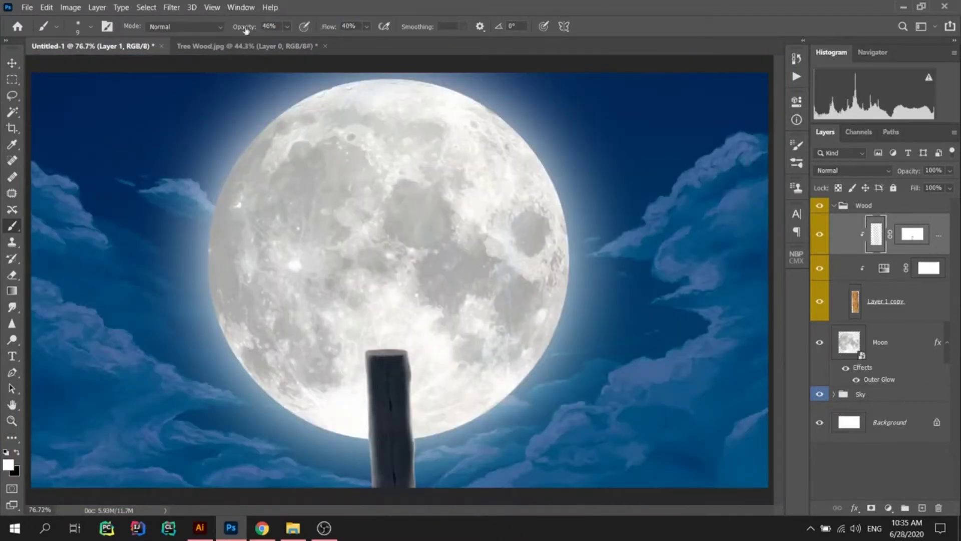
# Step: Lower the brush opacity and fit the whole scene in the window
pyautogui.moveTo(246, 30); pyautogui.dragTo(236, 30)
pyautogui.scroll(5, 392, 373)
pyautogui.hotkey('ctrl', '0')
pyautogui.press('v')
# Step: Expand the Sky group and add a new empty layer above it for the stars
pyautogui.click(838, 401)
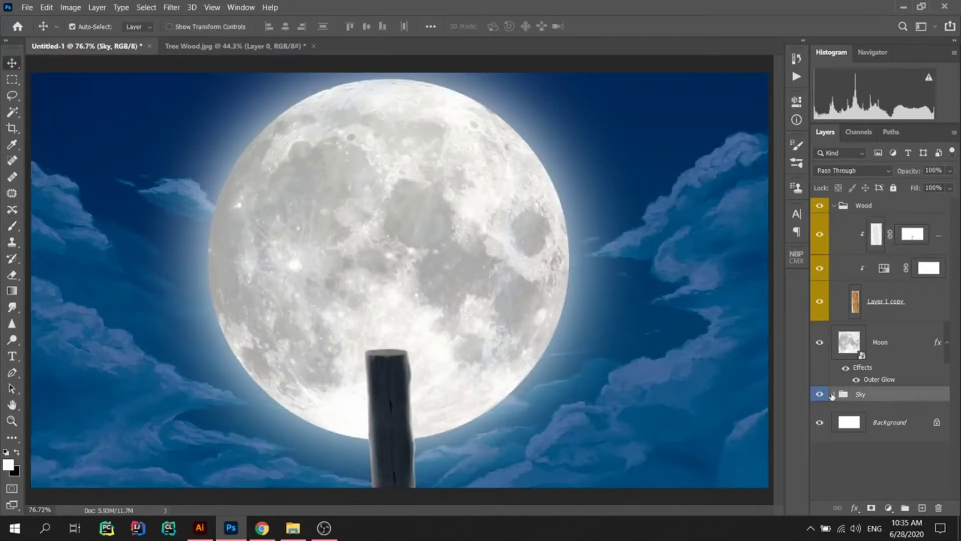
pyautogui.click(881, 416)
pyautogui.click(823, 415)
pyautogui.click(922, 508)
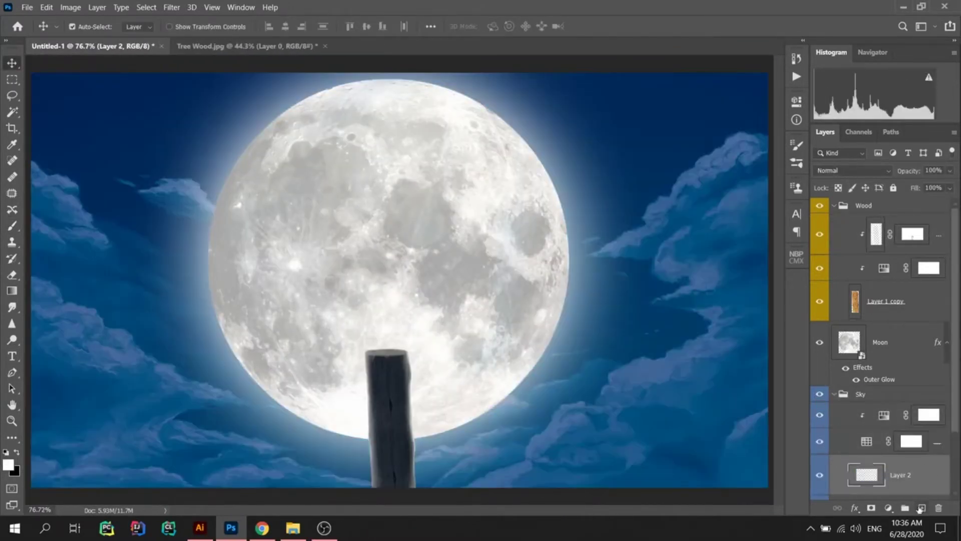
# Step: Choose the Stars brush preset to scatter small stars across the sky
pyautogui.rightClick(603, 159)
pyautogui.scroll(-5, 603, 425)
pyautogui.scroll(-5, 603, 431)
pyautogui.scroll(-5, 603, 440)
pyautogui.scroll(-5, 603, 440)
pyautogui.doubleClick(603, 440)
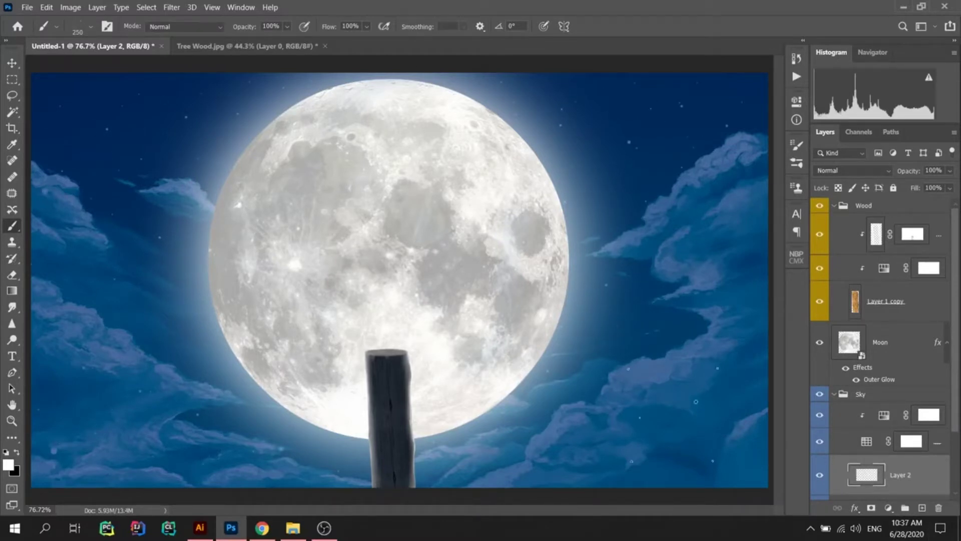
pyautogui.click(170, 7)
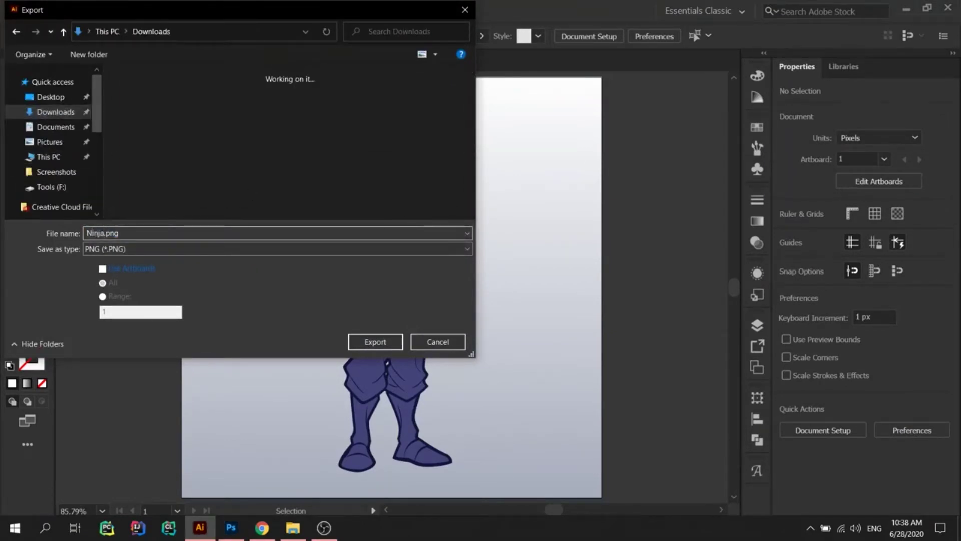
# Step: Export the ninja artwork as a PNG named Ninja into the Downloads folder
pyautogui.press('Return')
pyautogui.click(536, 507)
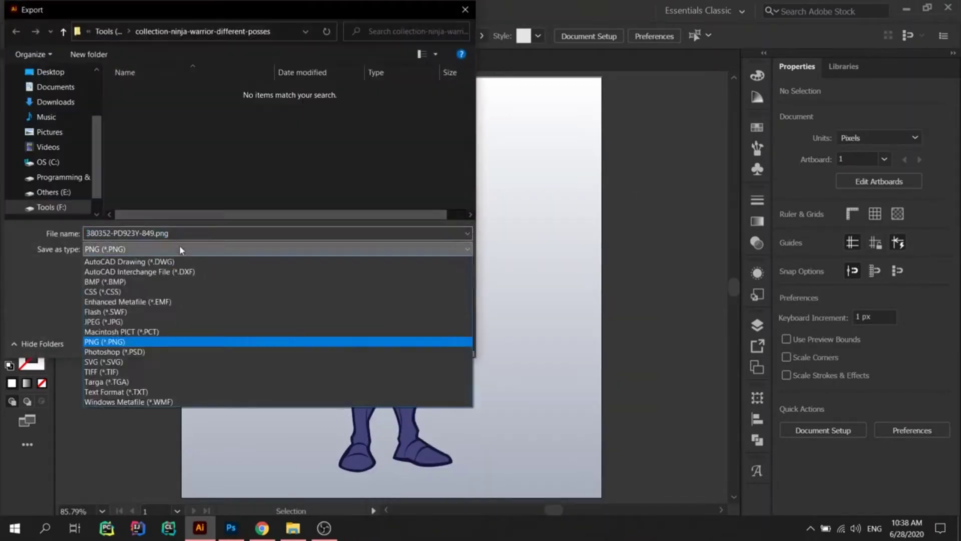
pyautogui.click(180, 249)
pyautogui.click(71, 189)
pyautogui.write('Ninja')
# Step: Accept the PNG options and drag Ninja.png from Downloads into Photoshop
pyautogui.click(375, 342)
pyautogui.click(512, 498)
pyautogui.click(293, 528)
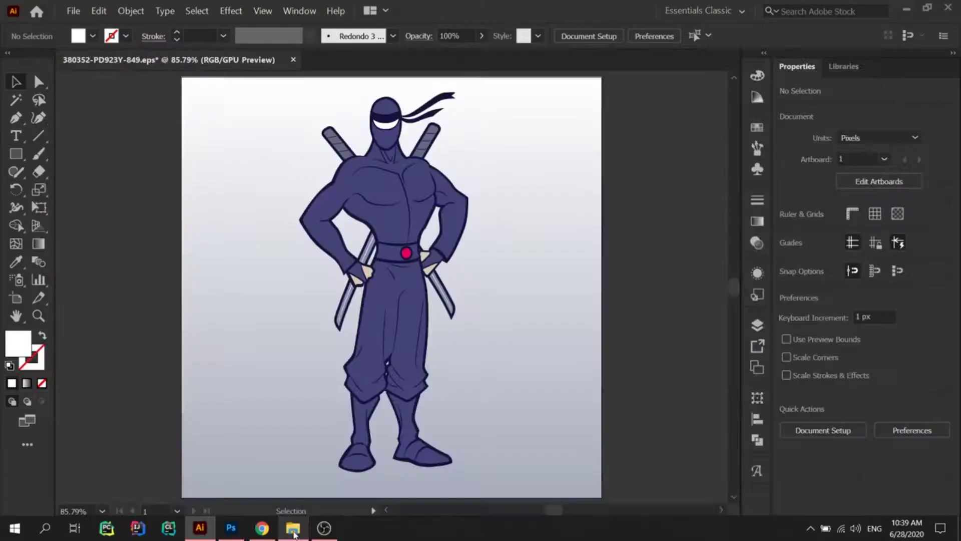
pyautogui.moveTo(179, 95)
pyautogui.mouseDown()
pyautogui.moveTo(244, 516)
pyautogui.moveTo(405, 50)
pyautogui.mouseUp()
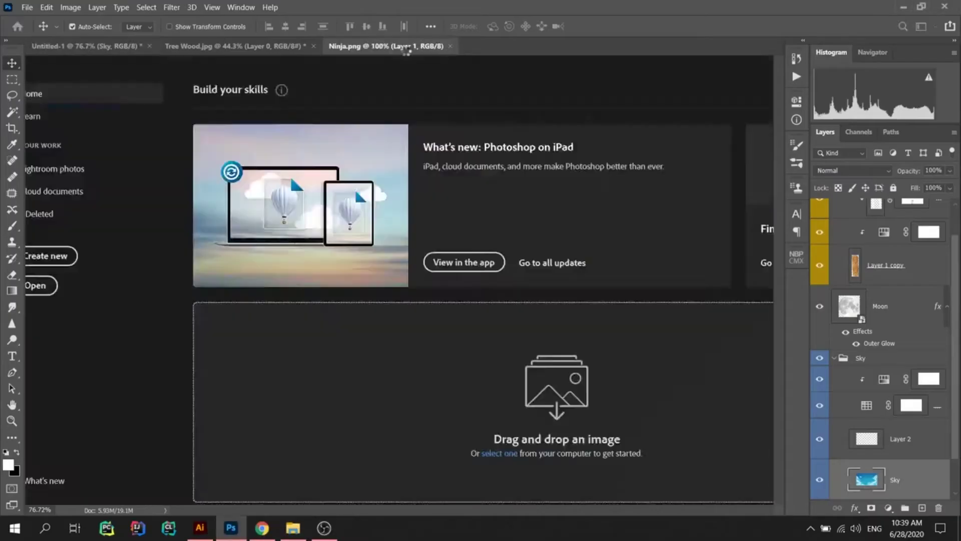
# Step: Re-export Ninja.png from Illustrator with a transparent background, replacing the earlier file
pyautogui.click(516, 106)
pyautogui.hotkey('ctrl', 'shift', 'i')
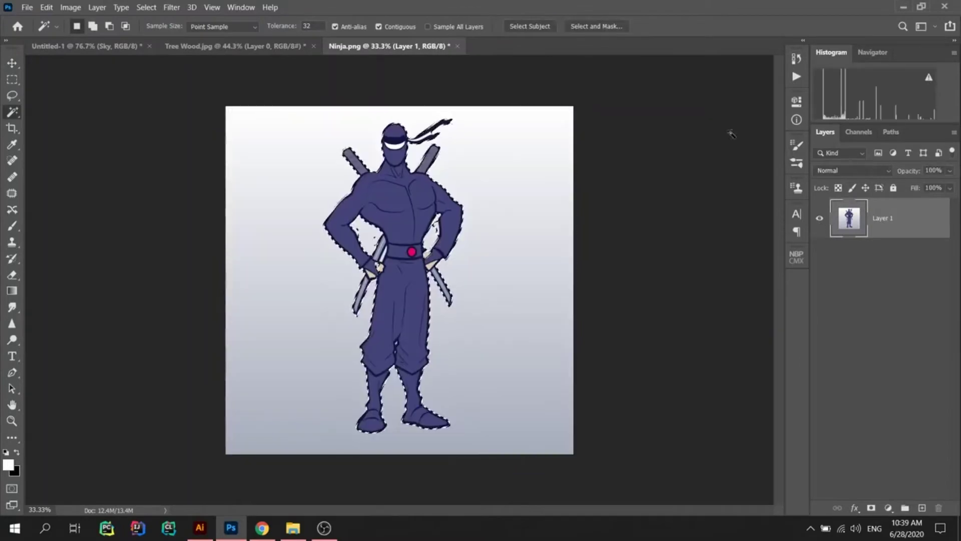
pyautogui.click(292, 528)
pyautogui.click(199, 527)
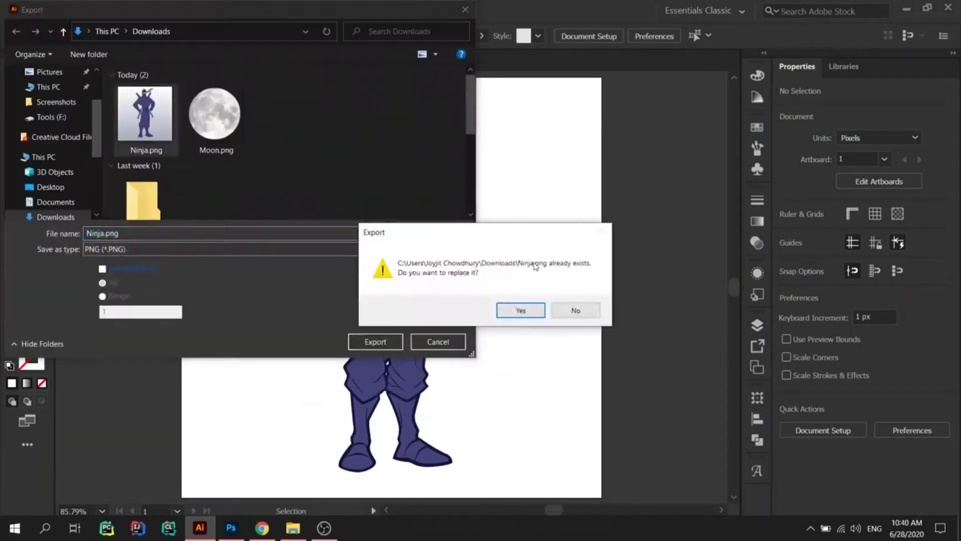
pyautogui.click(517, 309)
pyautogui.click(515, 498)
# Step: Preview the new Ninja.png, then test-drop it into the moon scene and remove it
pyautogui.hotkey('alt', 'Tab')
pyautogui.doubleClick(182, 96)
pyautogui.press('Escape')
pyautogui.click(230, 527)
pyautogui.moveTo(424, 370); pyautogui.dragTo(429, 357)
pyautogui.press('Escape')
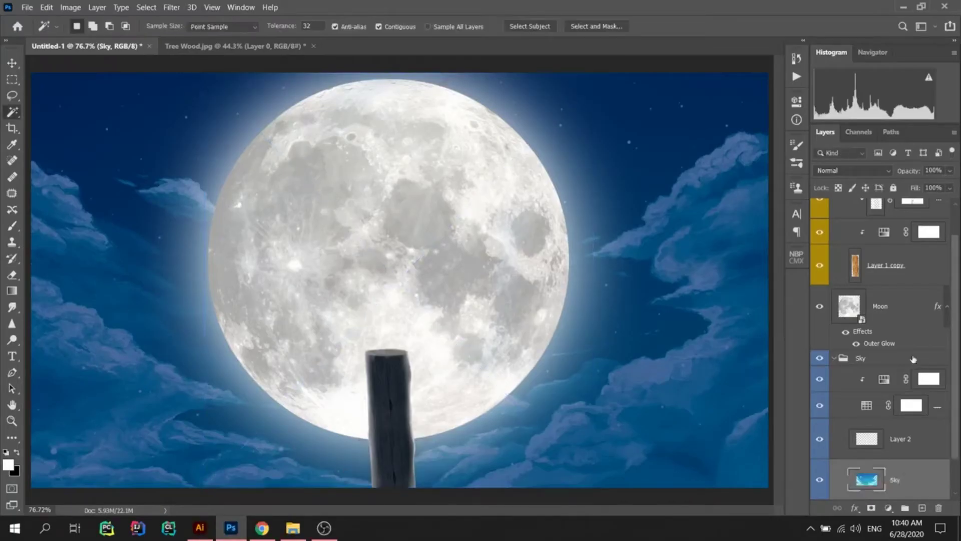
# Step: Place Ninja.png into the moon scene, scaled to 25.51% on top of the post
pyautogui.hotkey('alt', 'Tab')
pyautogui.moveTo(178, 95)
pyautogui.mouseDown()
pyautogui.moveTo(269, 314)
pyautogui.moveTo(400, 275)
pyautogui.mouseUp()
pyautogui.moveTo(594, 70)
pyautogui.mouseDown()
pyautogui.moveTo(508, 171)
pyautogui.moveTo(525, 86)
pyautogui.moveTo(512, 106)
pyautogui.mouseUp()
pyautogui.scroll(-3, 418, 215)
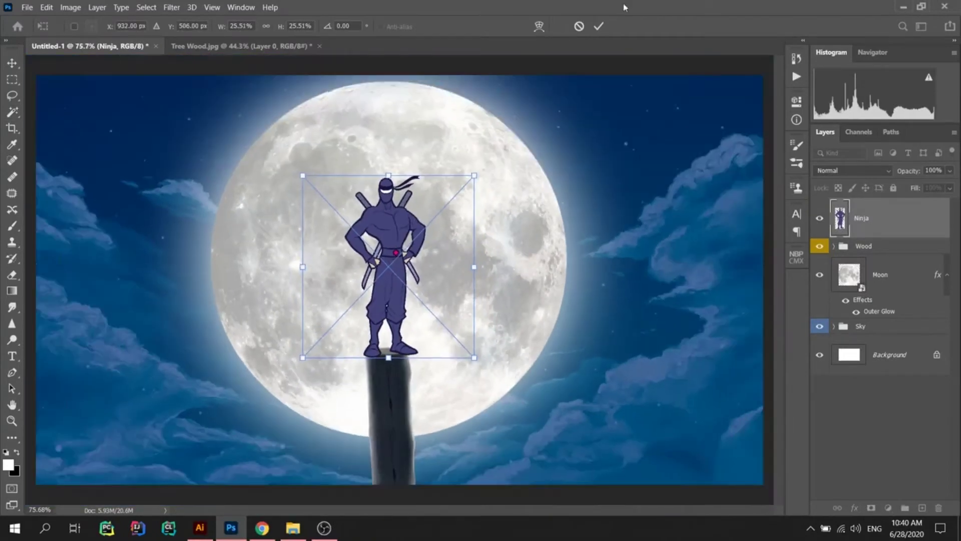
# Step: Commit the ninja's placement, then try widening the wood post with Free Transform and cancel
pyautogui.click(599, 26)
pyautogui.press('v')
pyautogui.click(391, 401)
pyautogui.hotkey('ctrl', 't')
pyautogui.moveTo(415, 422); pyautogui.dragTo(440, 423)
pyautogui.hotkey('ctrl', 't')
pyautogui.press('Escape')
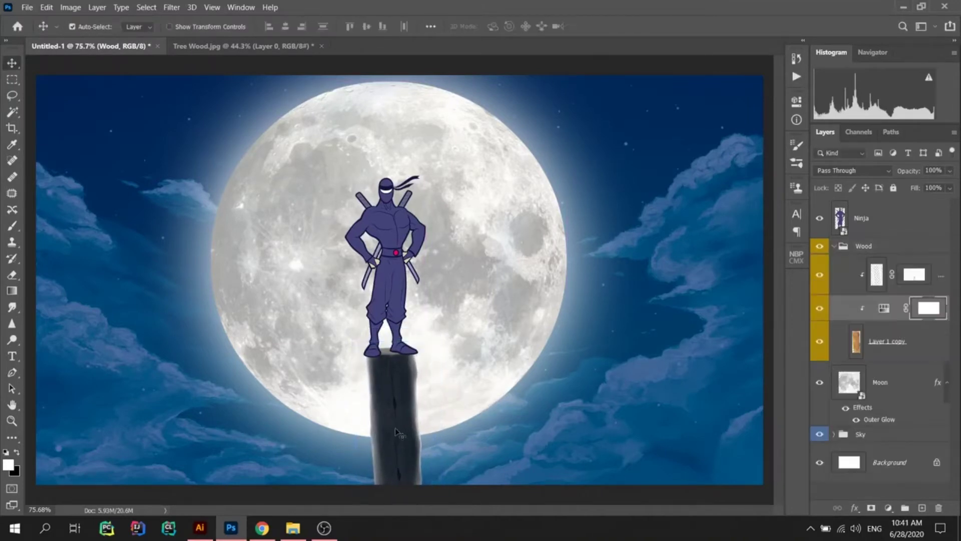
# Step: Lift the ninja onto the post top and add a clipped Hue/Saturation adjustment
pyautogui.moveTo(398, 282); pyautogui.dragTo(401, 278)
pyautogui.scroll(3, 401, 278)
pyautogui.scroll(3, 401, 279)
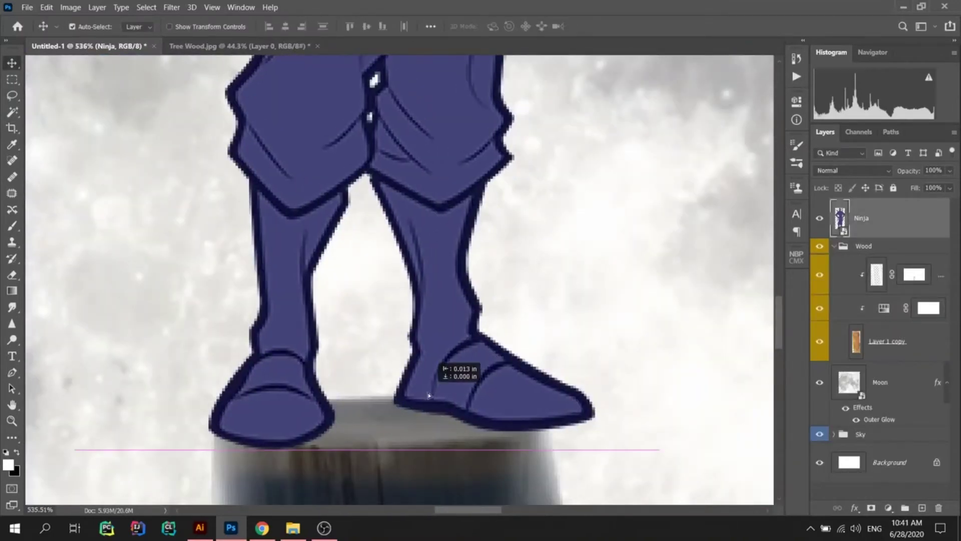
pyautogui.scroll(-6, 400, 278)
pyautogui.click(889, 508)
pyautogui.click(871, 389)
# Step: Shift the ninja's hue to +11 and darken its Lightness, settling at -49
pyautogui.moveTo(710, 187); pyautogui.dragTo(717, 187)
pyautogui.moveTo(710, 234); pyautogui.dragTo(687, 235)
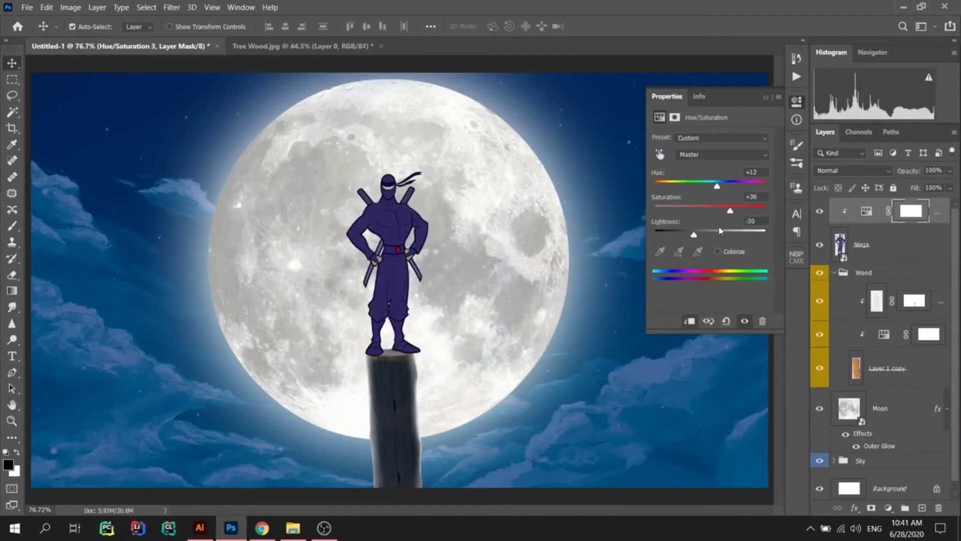
pyautogui.moveTo(694, 234); pyautogui.dragTo(676, 234)
pyautogui.scroll(5, 398, 212)
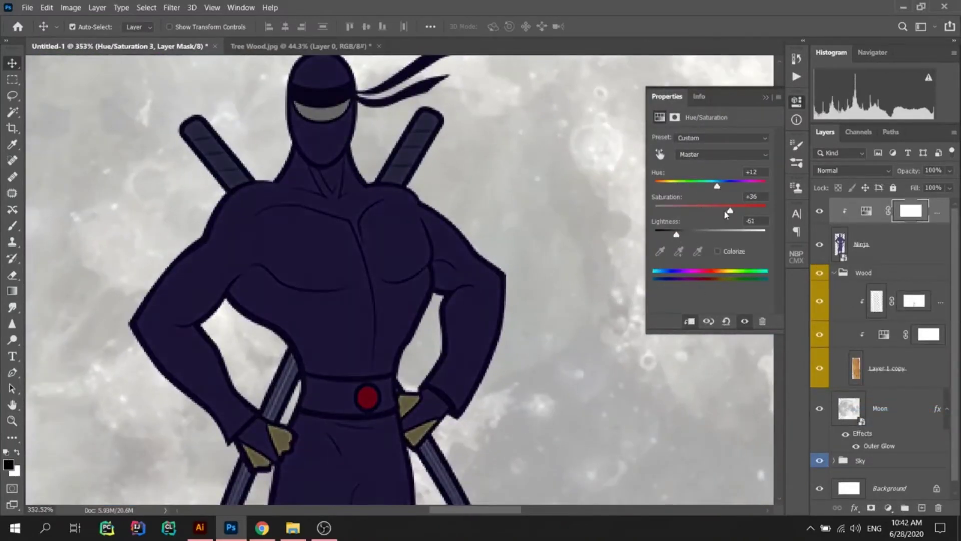
pyautogui.hotkey('ctrl', '0')
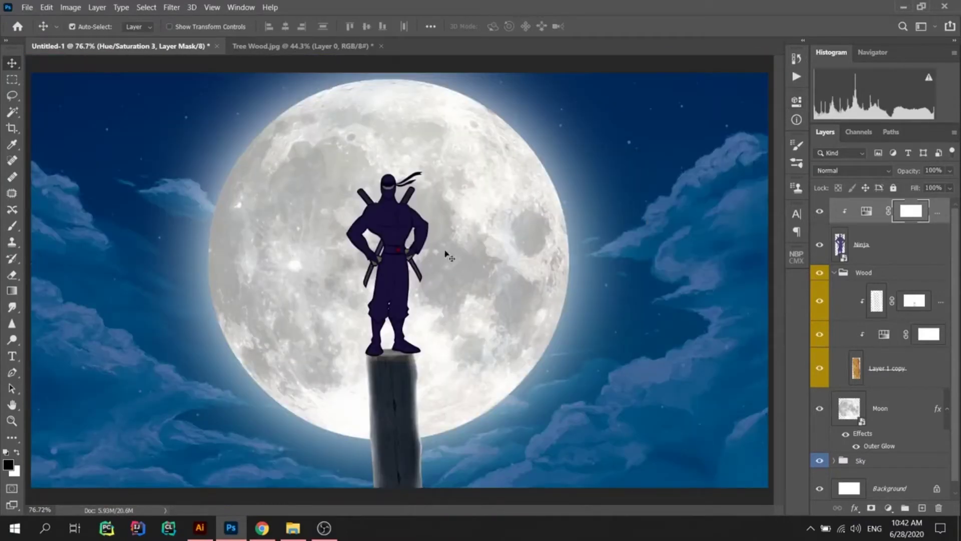
pyautogui.doubleClick(865, 213)
pyautogui.moveTo(676, 234); pyautogui.dragTo(683, 235)
pyautogui.scroll(4, 415, 210)
# Step: Switch to a fine 9 px brush on the Hue/Saturation mask and start painting the ninja's edges
pyautogui.scroll(5, 426, 250)
pyautogui.press('b')
pyautogui.rightClick(436, 276)
pyautogui.press('Escape')
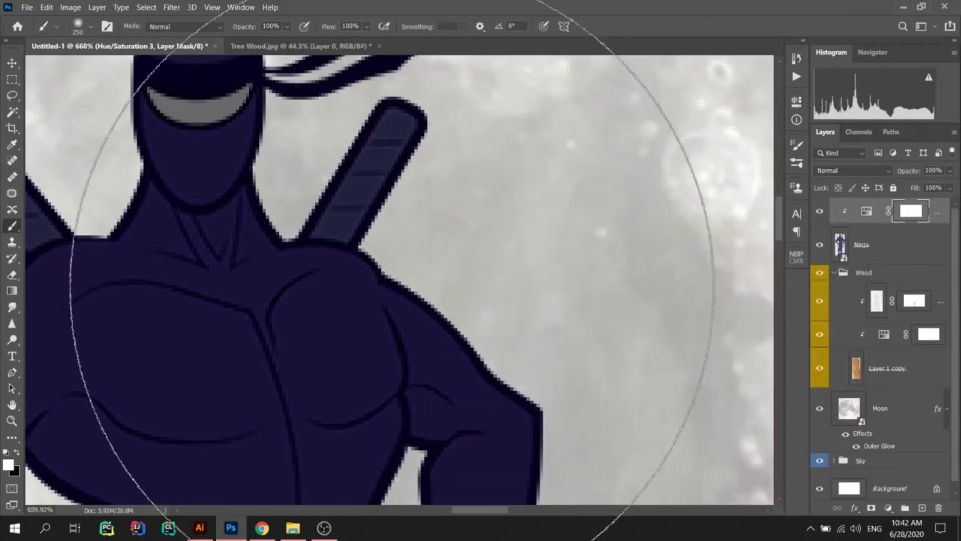
pyautogui.scroll(-3, 139, 190)
pyautogui.scroll(5, 140, 190)
pyautogui.scroll(-3, 414, 112)
pyautogui.scroll(1, 229, 259)
pyautogui.scroll(3, 253, 240)
pyautogui.scroll(-3, 253, 267)
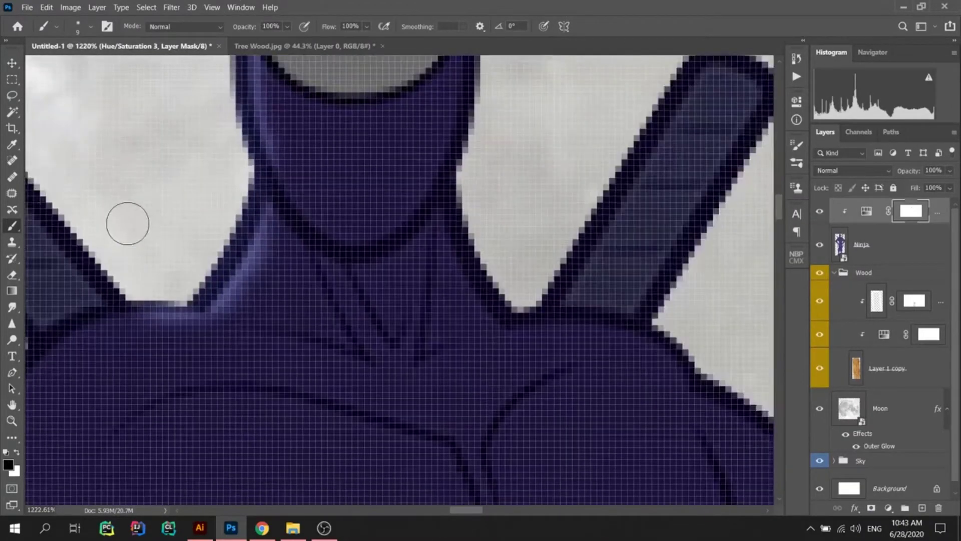
pyautogui.scroll(2, 226, 210)
pyautogui.scroll(1, 290, 317)
pyautogui.scroll(-2, 291, 317)
pyautogui.scroll(-2, 206, 339)
pyautogui.scroll(3, 410, 216)
pyautogui.scroll(-3, 362, 282)
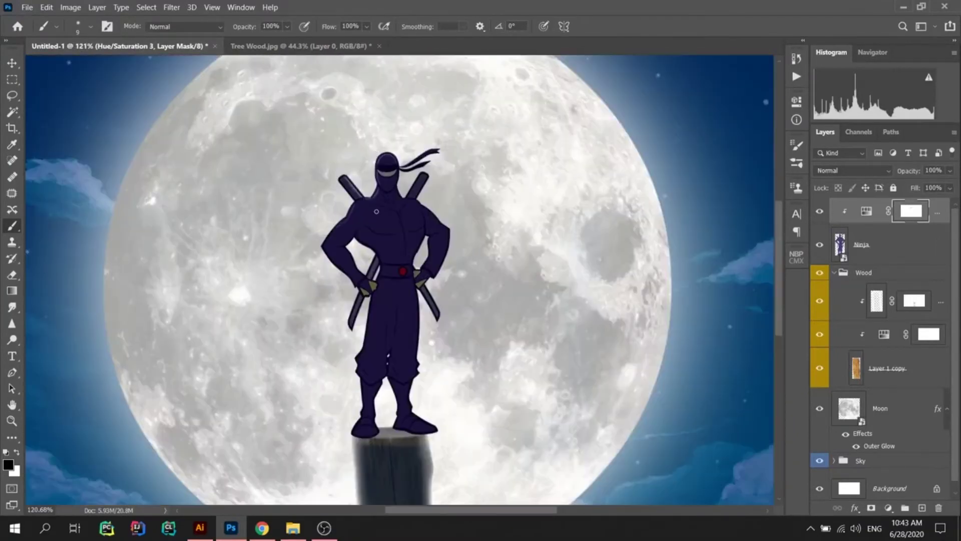
pyautogui.scroll(3, 342, 327)
pyautogui.scroll(3, 524, 217)
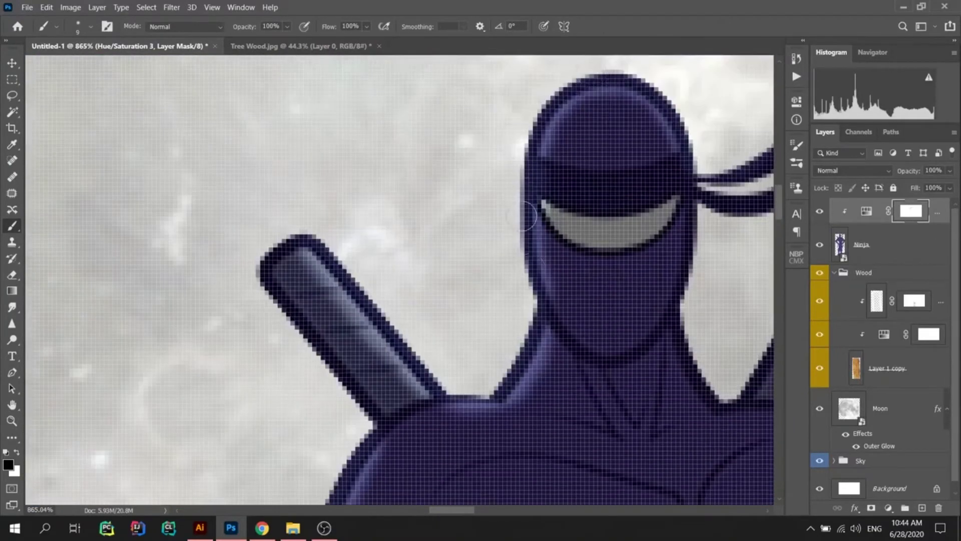
pyautogui.scroll(-3, 677, 110)
pyautogui.scroll(3, 401, 266)
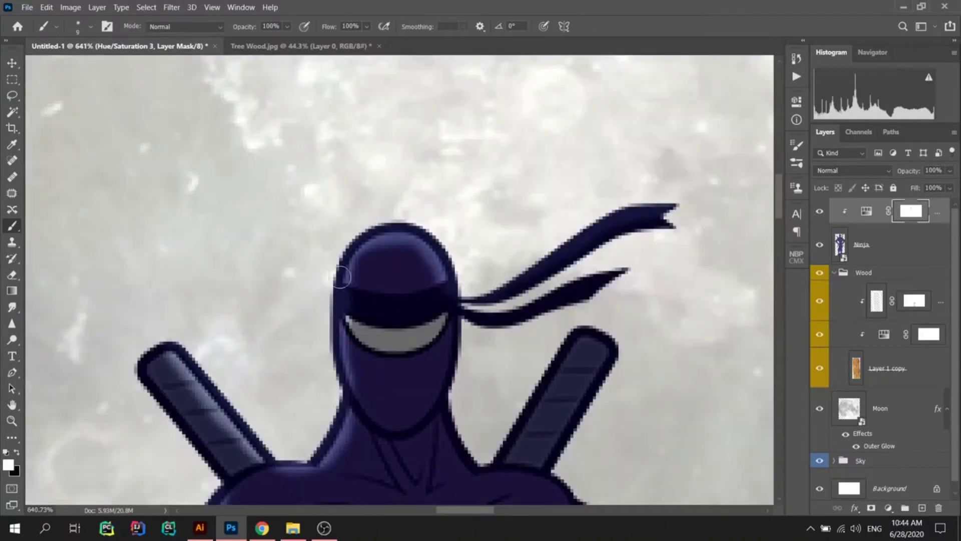
pyautogui.scroll(-3, 384, 253)
pyautogui.scroll(3, 598, 102)
# Step: Swap colours at full opacity and brush lighter rims along the ninja's right-side body, arm and leg
pyautogui.press('x')
pyautogui.press('0')
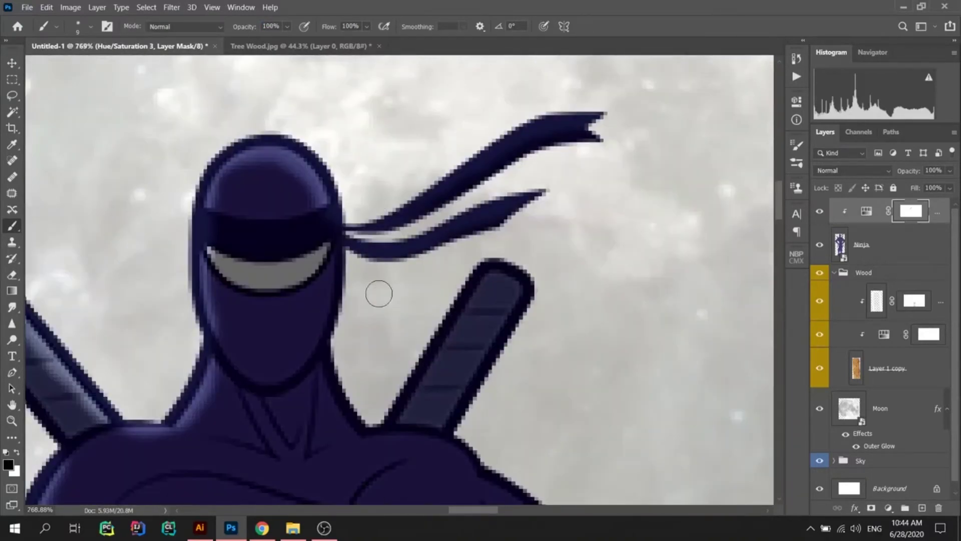
pyautogui.scroll(-3, 474, 277)
pyautogui.scroll(3, 336, 103)
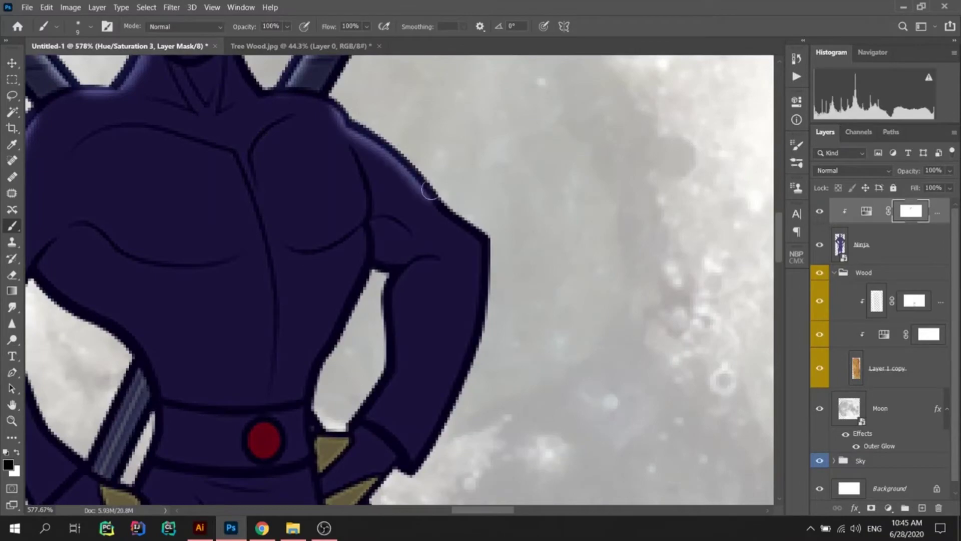
pyautogui.scroll(-3, 183, 161)
pyautogui.scroll(3, 253, 104)
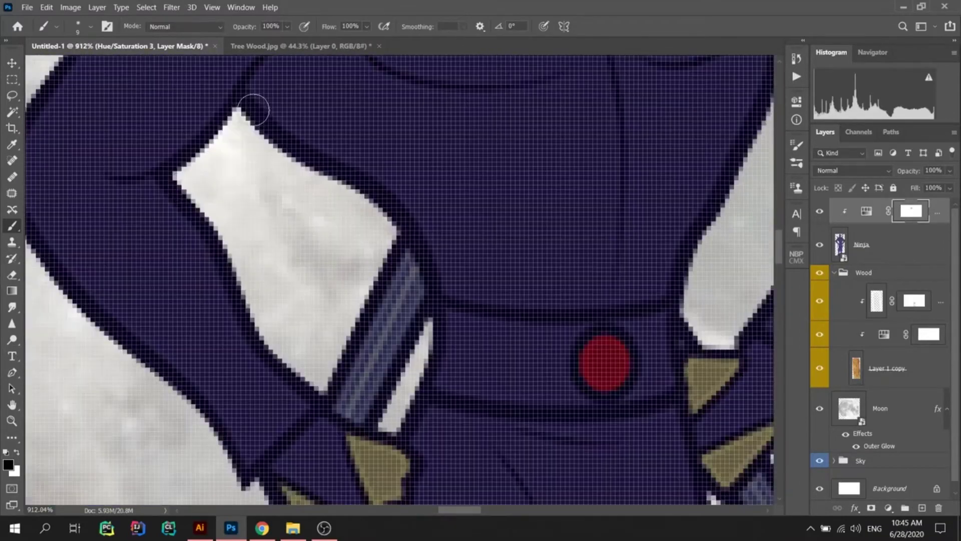
pyautogui.scroll(-1, 301, 228)
pyautogui.scroll(-3, 300, 228)
pyautogui.scroll(3, 362, 161)
pyautogui.scroll(-3, 366, 142)
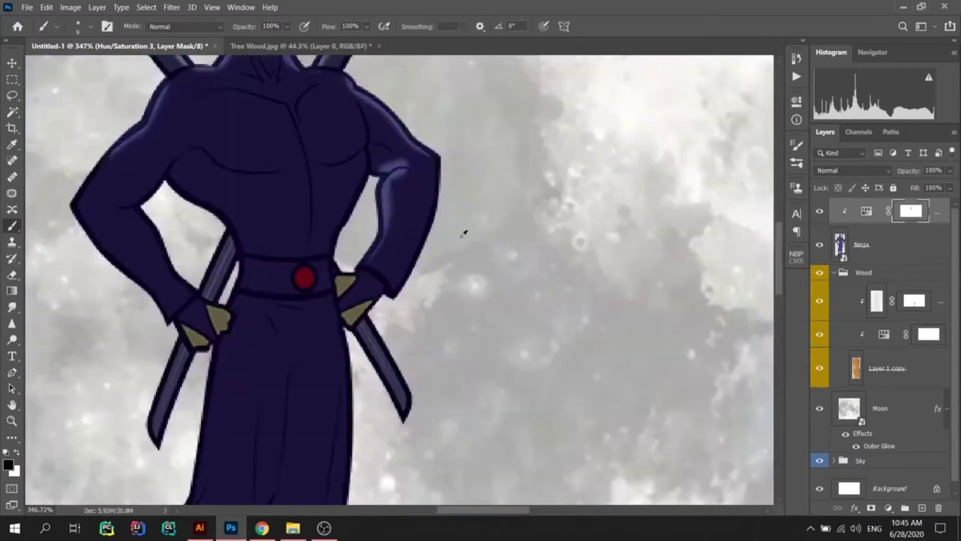
pyautogui.scroll(3, 464, 231)
pyautogui.scroll(-2, 332, 376)
pyautogui.scroll(2, 242, 315)
pyautogui.scroll(-2, 243, 314)
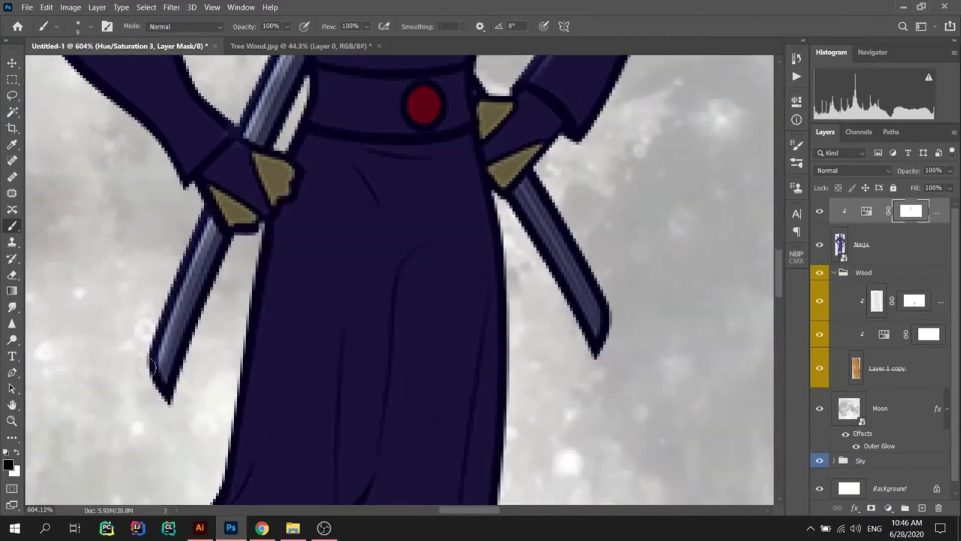
pyautogui.scroll(-3, 243, 315)
pyautogui.scroll(2, 242, 315)
pyautogui.hotkey('ctrl', '0')
pyautogui.scroll(5, 408, 282)
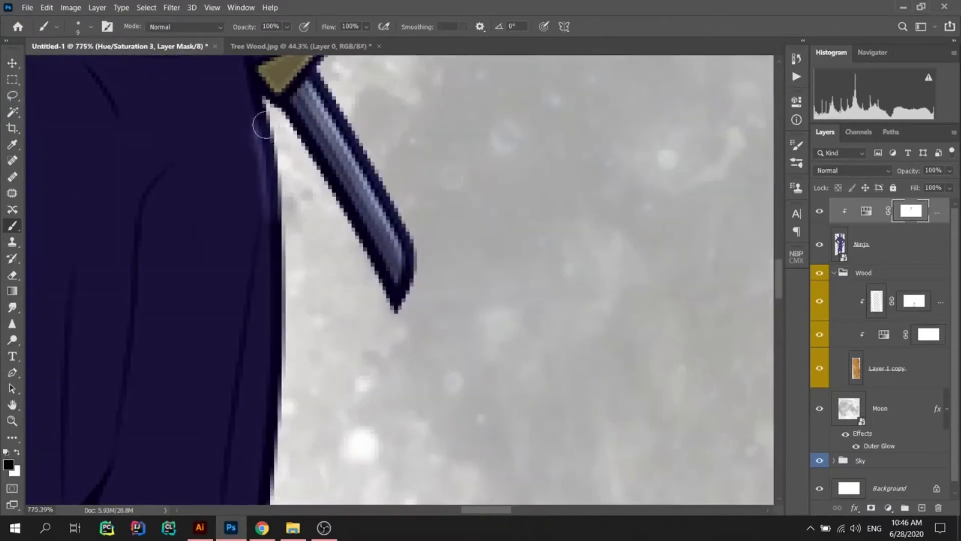
pyautogui.scroll(3, 267, 173)
pyautogui.scroll(2, 397, 256)
pyautogui.scroll(1, 394, 260)
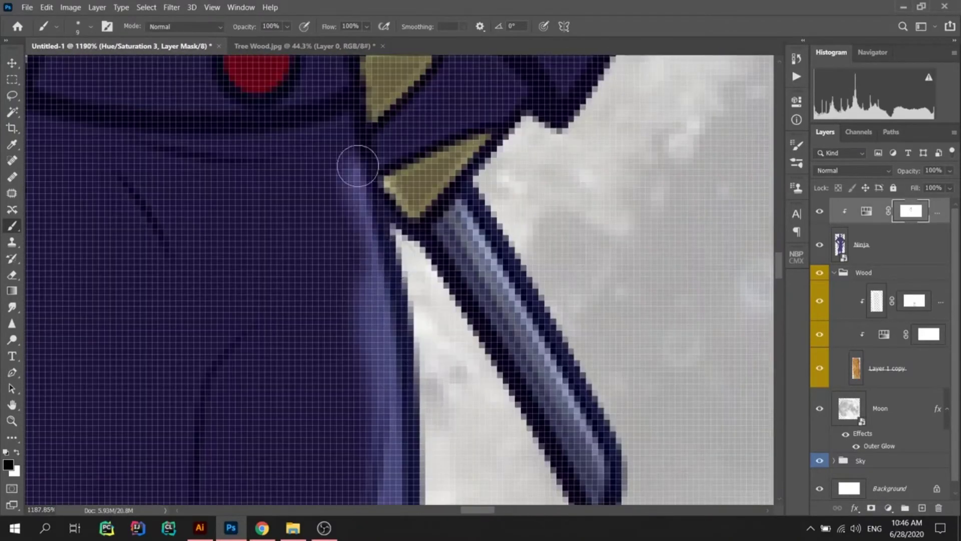
pyautogui.scroll(-3, 481, 264)
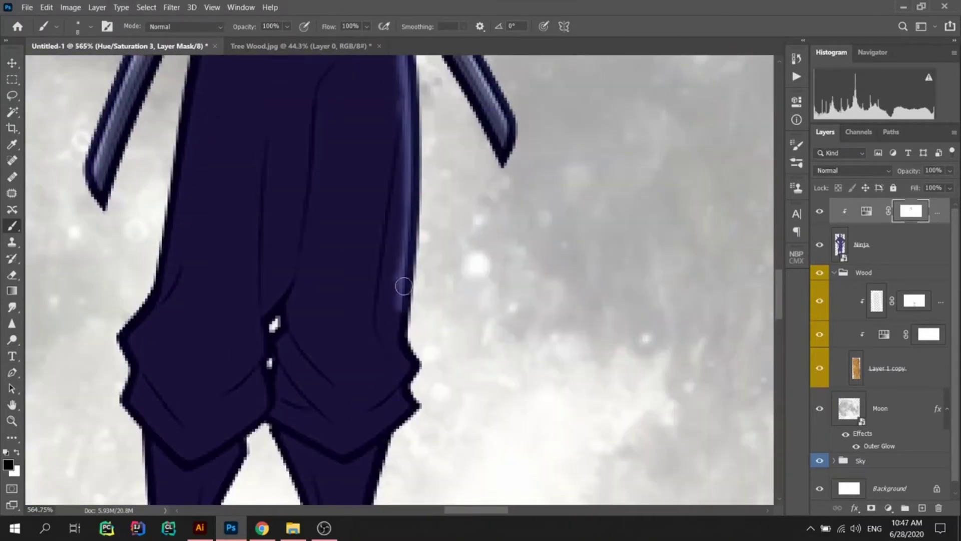
pyautogui.scroll(1, 402, 158)
pyautogui.scroll(-5, 381, 225)
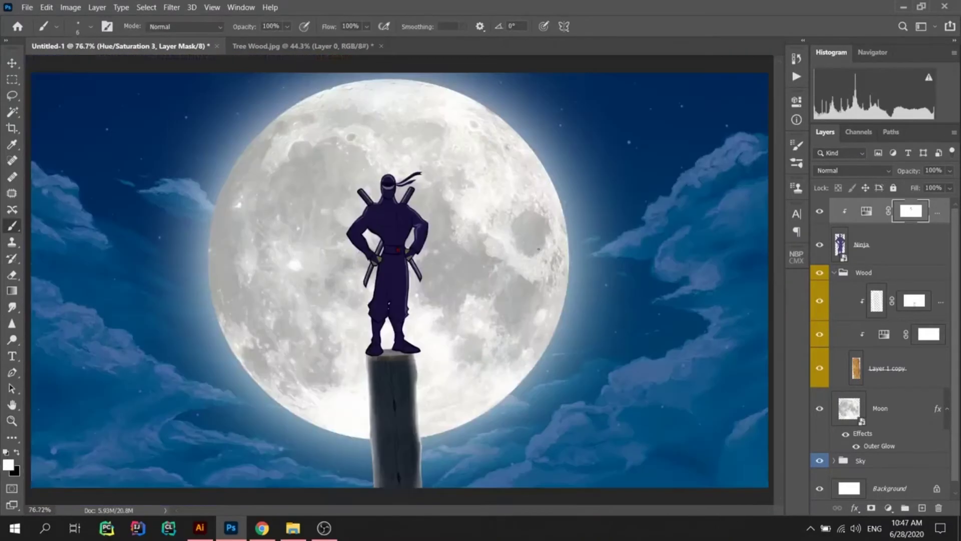
# Step: Swap colours and paint lighter rims down both legs, boots and the sword blades
pyautogui.scroll(5, 353, 287)
pyautogui.press('x')
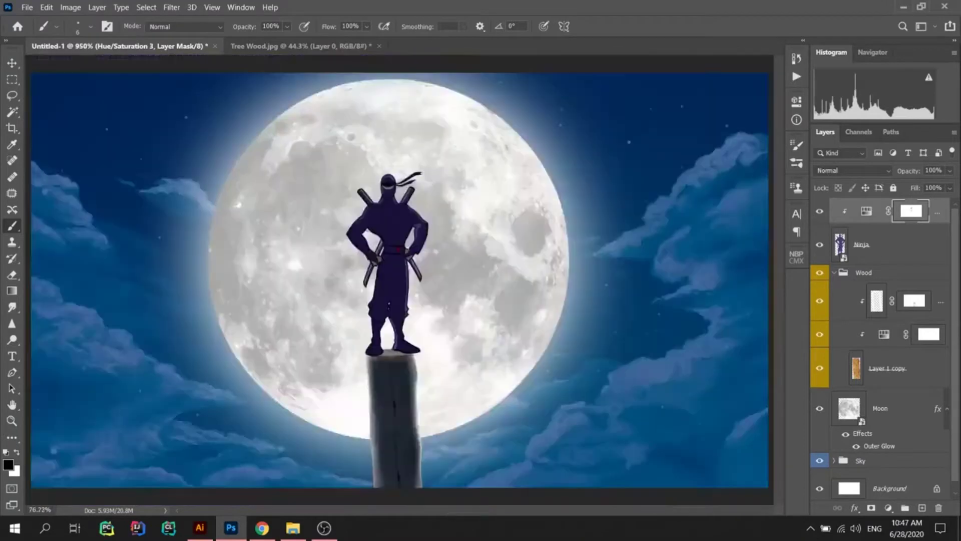
pyautogui.scroll(-5, 319, 236)
pyautogui.scroll(5, 515, 310)
pyautogui.scroll(-2, 370, 261)
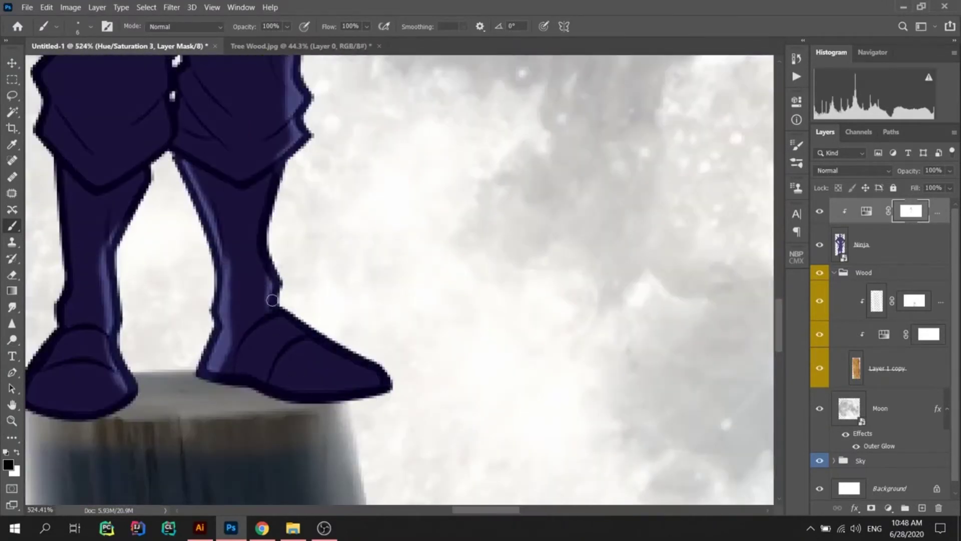
pyautogui.scroll(-2, 275, 287)
pyautogui.scroll(4, 389, 300)
pyautogui.scroll(-3, 268, 283)
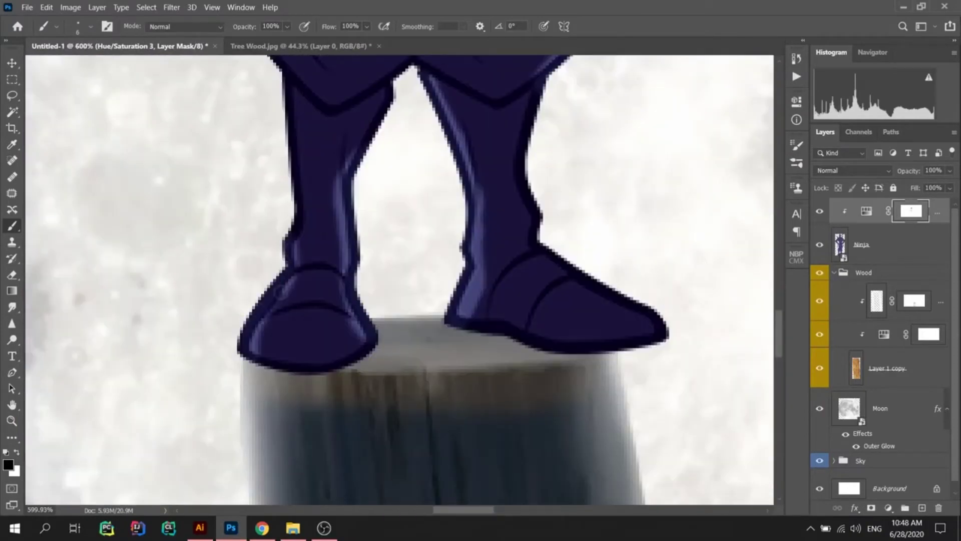
pyautogui.scroll(-3, 273, 357)
pyautogui.scroll(4, 401, 351)
pyautogui.scroll(-4, 401, 350)
pyautogui.scroll(4, 371, 248)
pyautogui.scroll(-2, 371, 248)
pyautogui.scroll(-2, 381, 240)
pyautogui.scroll(2, 400, 235)
pyautogui.scroll(2, 415, 229)
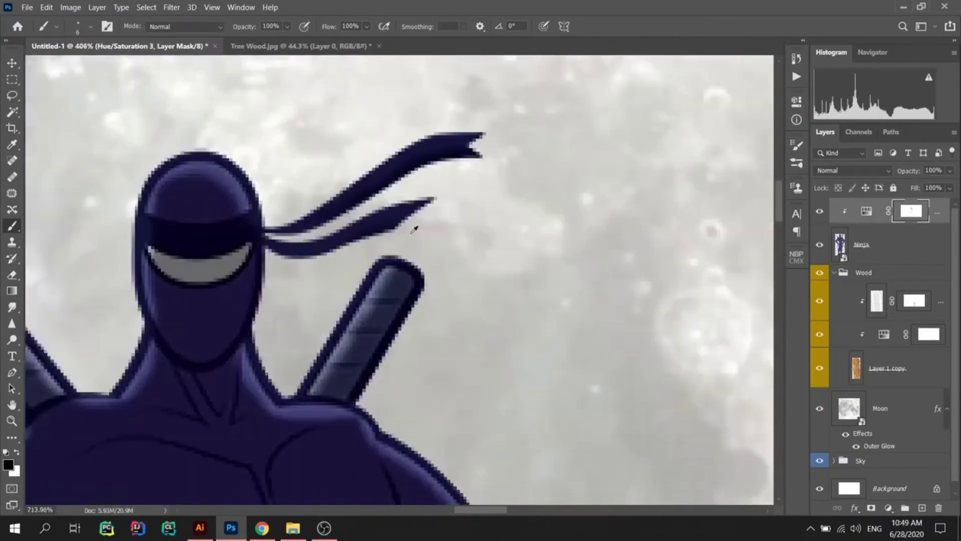
pyautogui.scroll(-3, 415, 229)
pyautogui.scroll(3, 376, 229)
pyautogui.scroll(1, 242, 163)
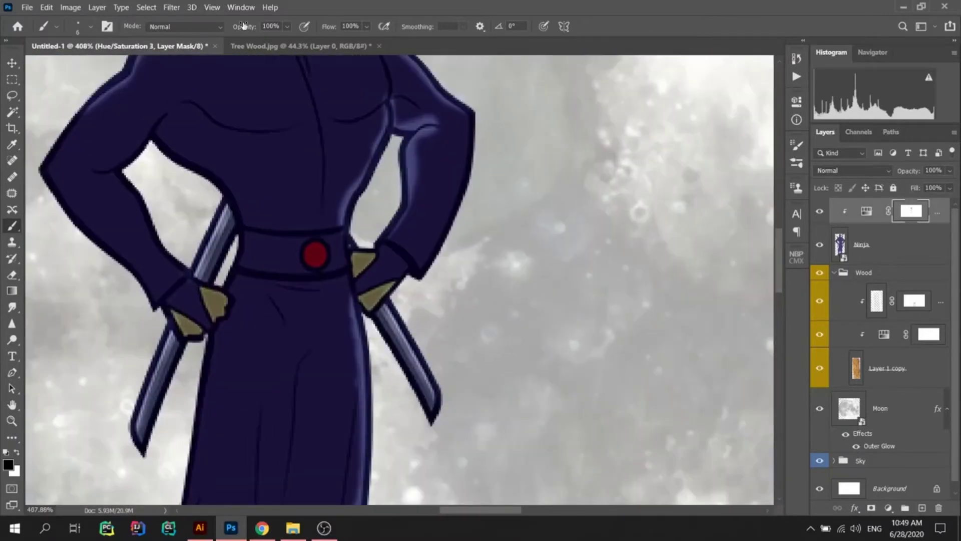
# Step: Reset brush opacity and flow to 100% and brush the rim along the hood's edge
pyautogui.hotkey('ctrl', '0')
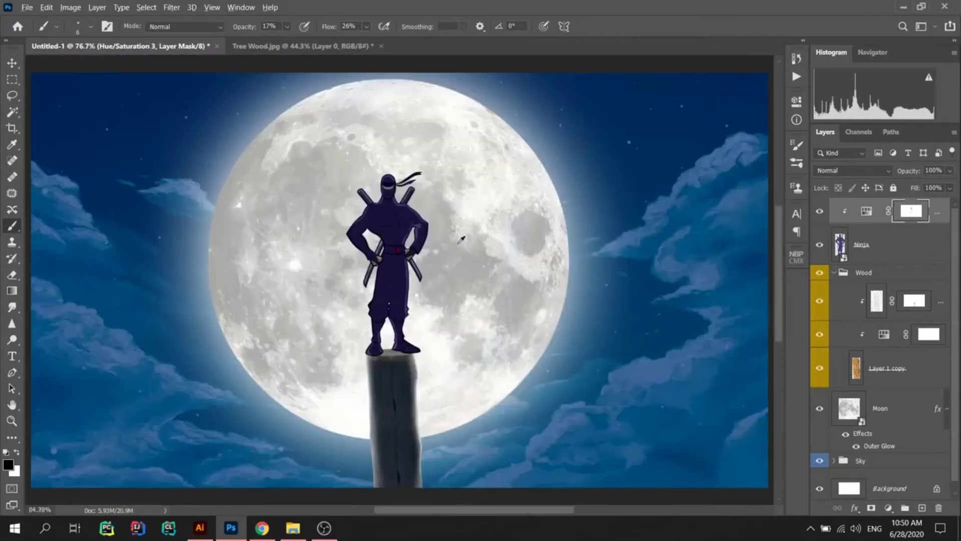
pyautogui.scroll(5, 355, 250)
pyautogui.hotkey('ctrl', '0')
pyautogui.scroll(5, 207, 253)
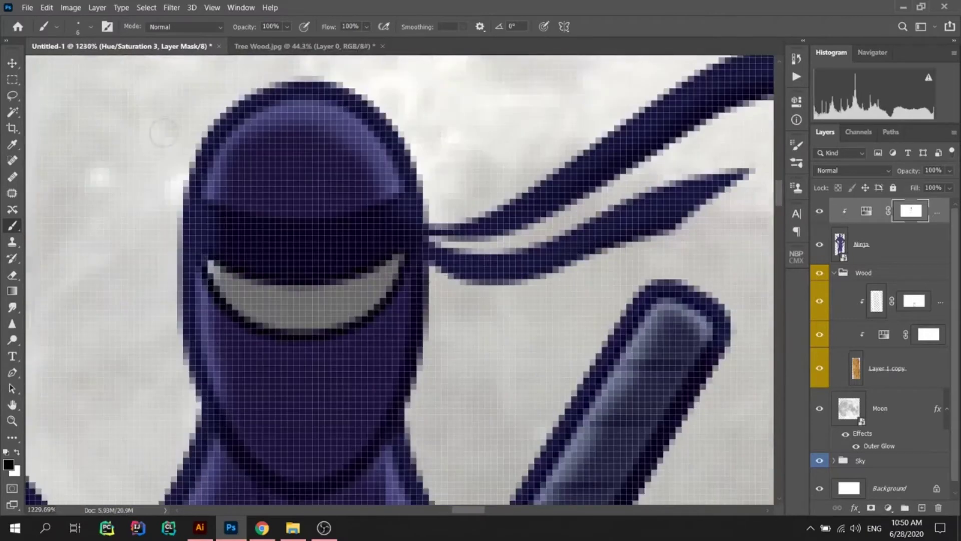
pyautogui.scroll(3, 208, 253)
# Step: Try shaping a mouth path with the Pen curve handle, then discard it
pyautogui.press('p')
pyautogui.moveTo(686, 88); pyautogui.dragTo(734, 88)
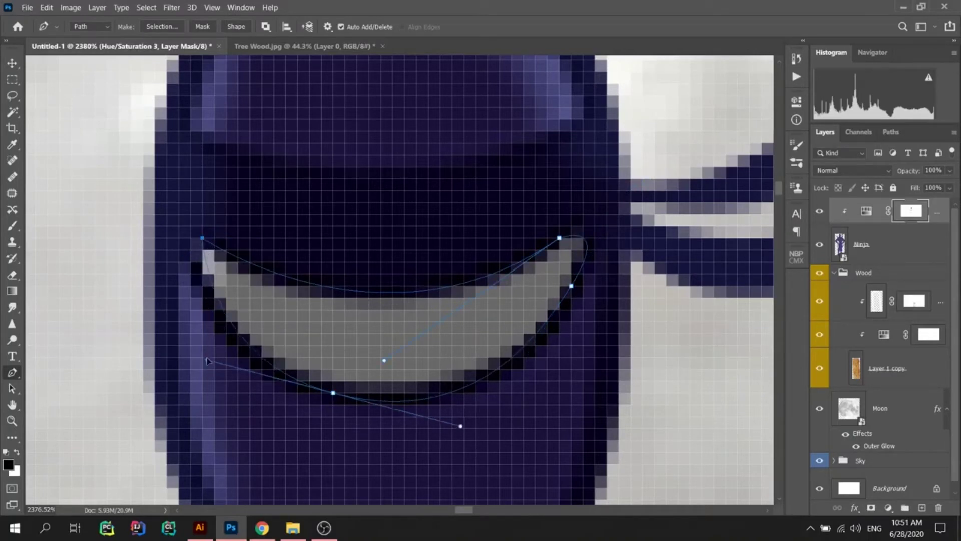
pyautogui.scroll(5, 204, 250)
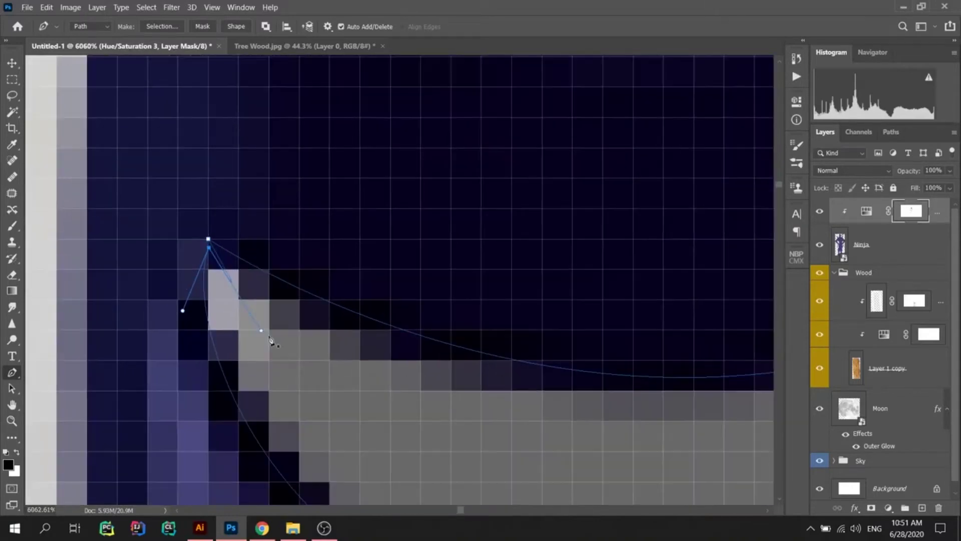
pyautogui.scroll(3, 208, 244)
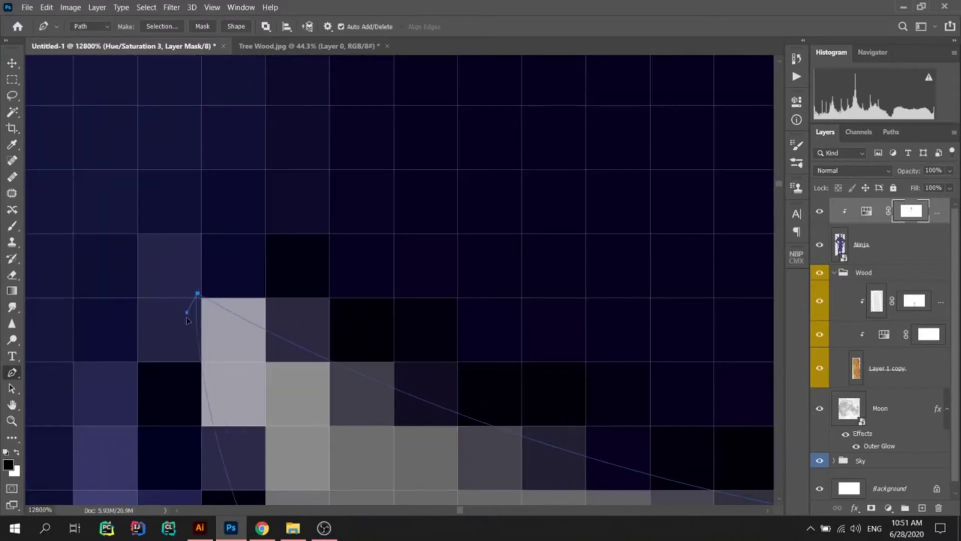
pyautogui.scroll(-15, 208, 244)
pyautogui.scroll(8, 415, 338)
pyautogui.scroll(5, 473, 338)
pyautogui.press('Escape')
# Step: Select the grey area with the Magic Wand and add a new empty layer
pyautogui.press('w')
pyautogui.click(543, 382)
pyautogui.scroll(-1, 543, 381)
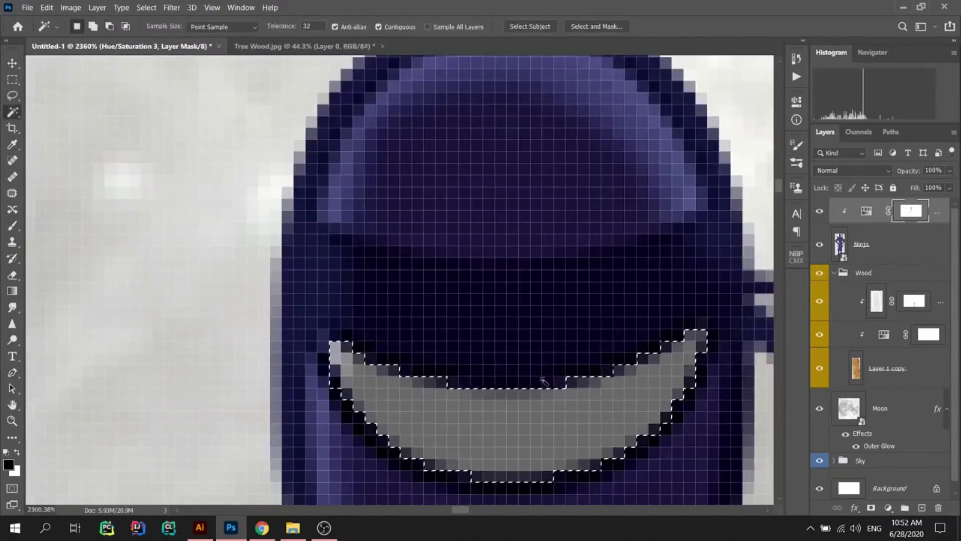
pyautogui.hotkey('ctrl', '0')
pyautogui.click(922, 508)
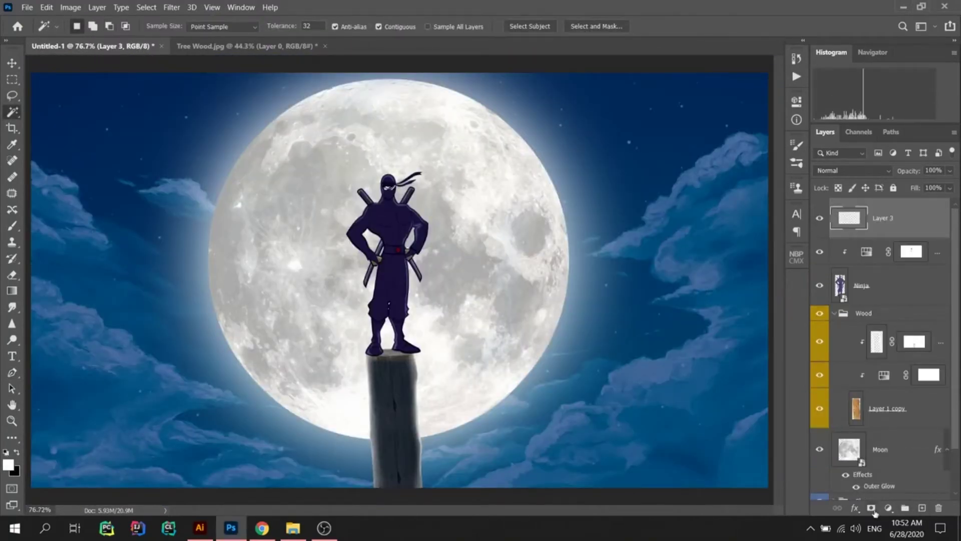
# Step: Reduce the layer's outer glow size to about 202 px
pyautogui.scroll(10, 385, 179)
pyautogui.doubleClick(921, 220)
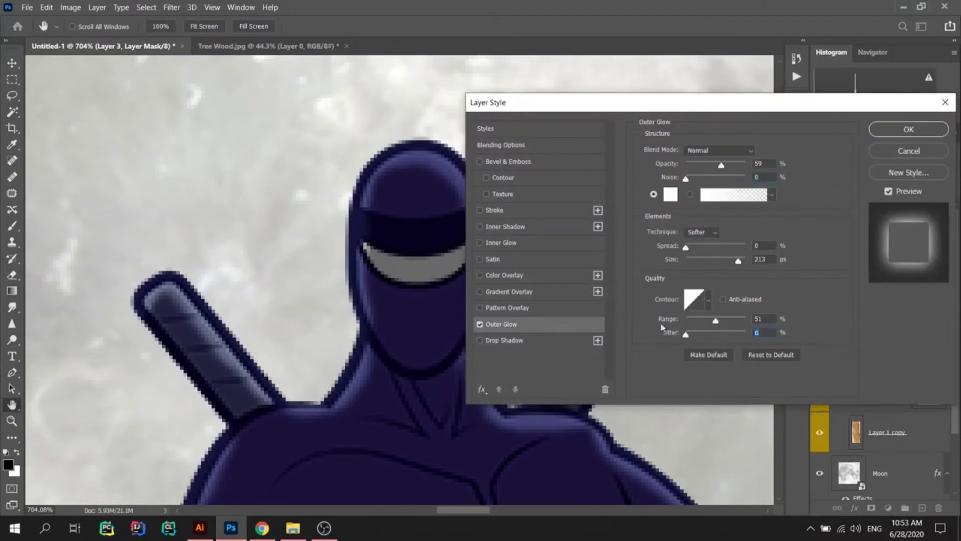
pyautogui.moveTo(739, 260); pyautogui.dragTo(736, 260)
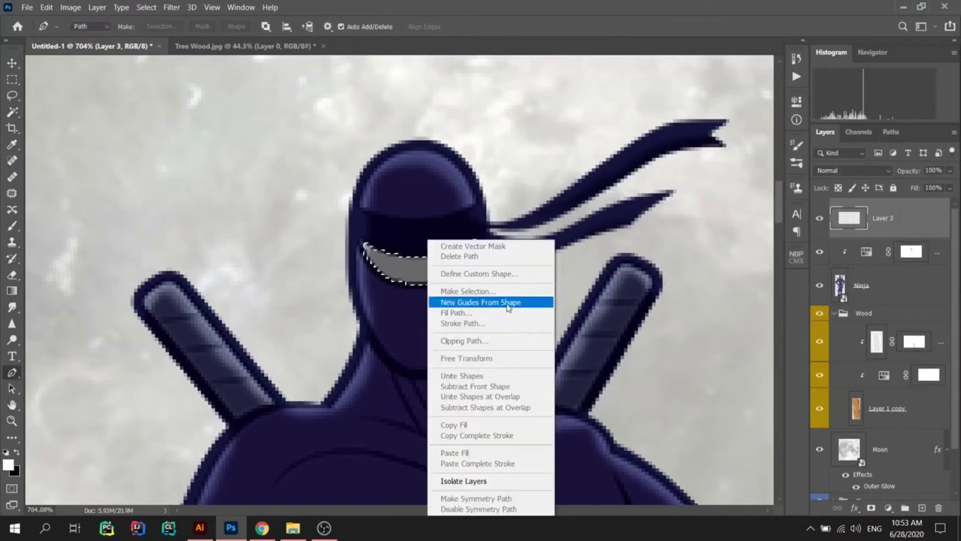
# Step: Fill the eye selection with white on the new layer and fit the image on screen
pyautogui.press('b')
pyautogui.scroll(5, 435, 252)
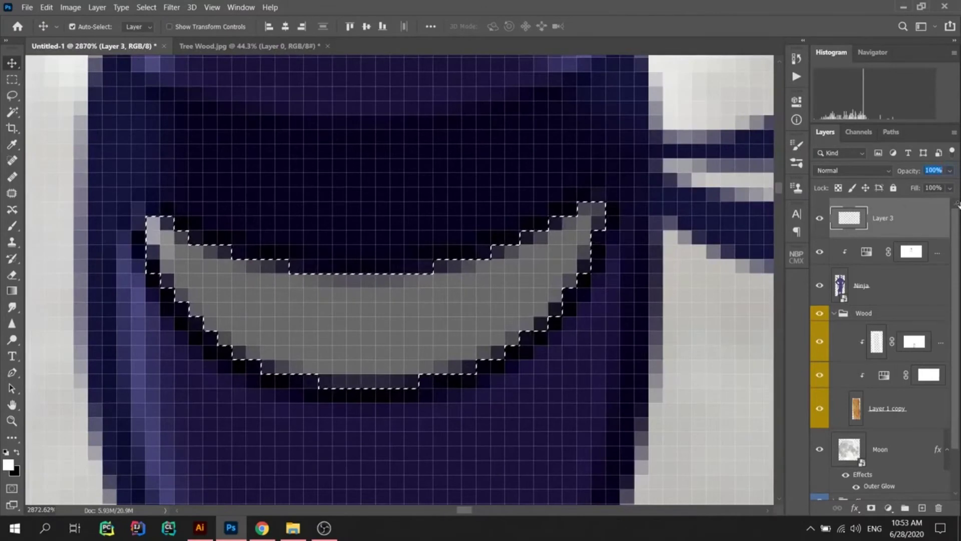
pyautogui.hotkey('alt', 'BackSpace')
pyautogui.hotkey('ctrl', '0')
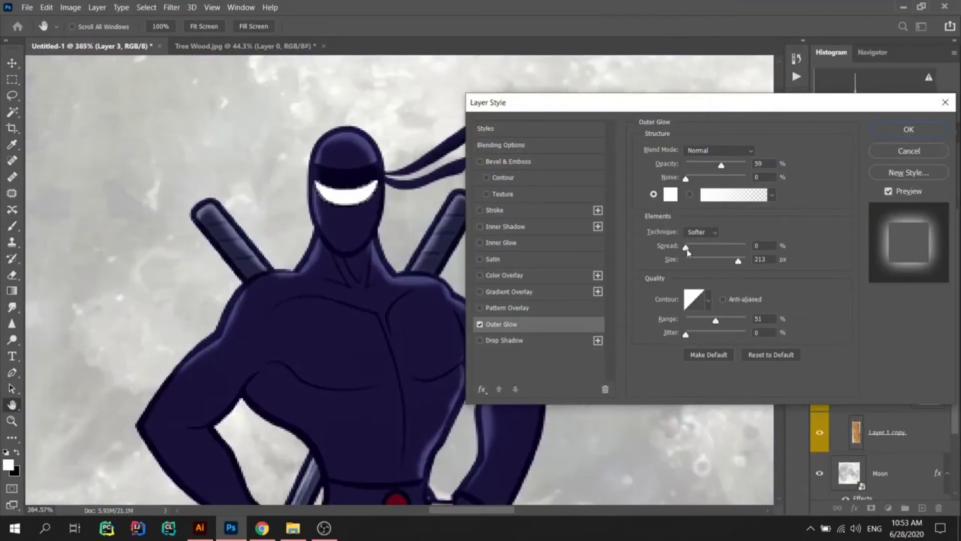
# Step: Give Layer 3's eyes a Hard Light outer glow: 54% opacity, 13% spread, 6 px size
pyautogui.click(909, 129)
pyautogui.rightClick(912, 236)
pyautogui.click(826, 8)
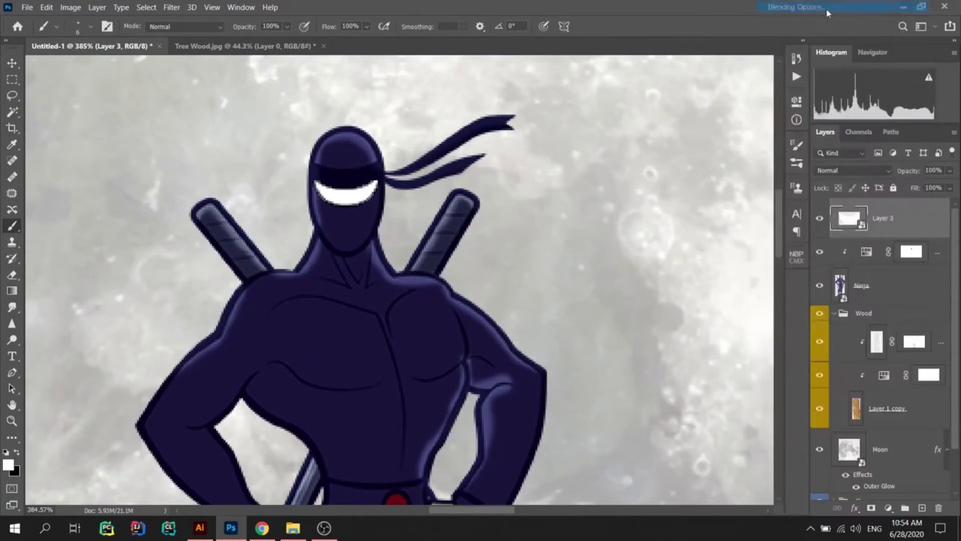
pyautogui.click(517, 323)
pyautogui.moveTo(700, 260); pyautogui.dragTo(691, 262)
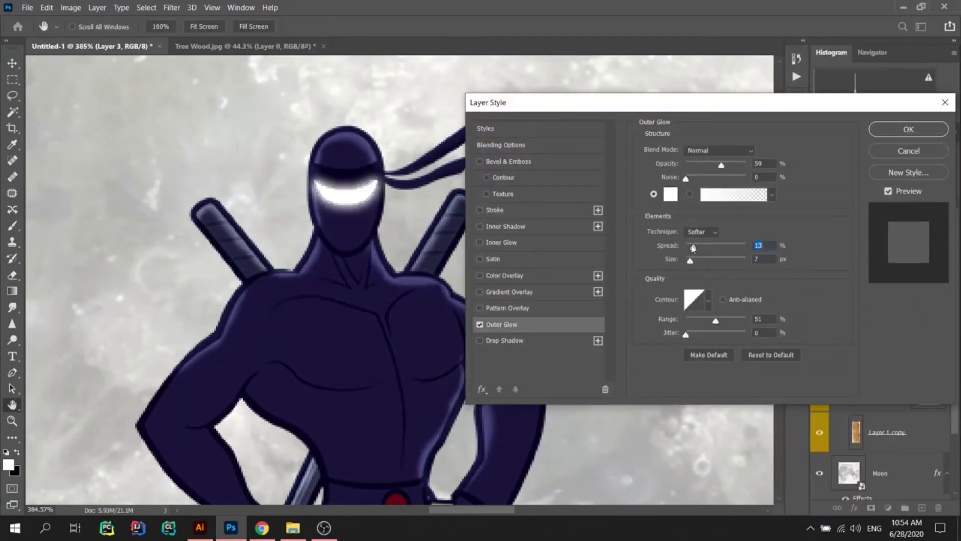
pyautogui.moveTo(714, 167); pyautogui.dragTo(720, 167)
pyautogui.click(718, 150)
pyautogui.click(701, 331)
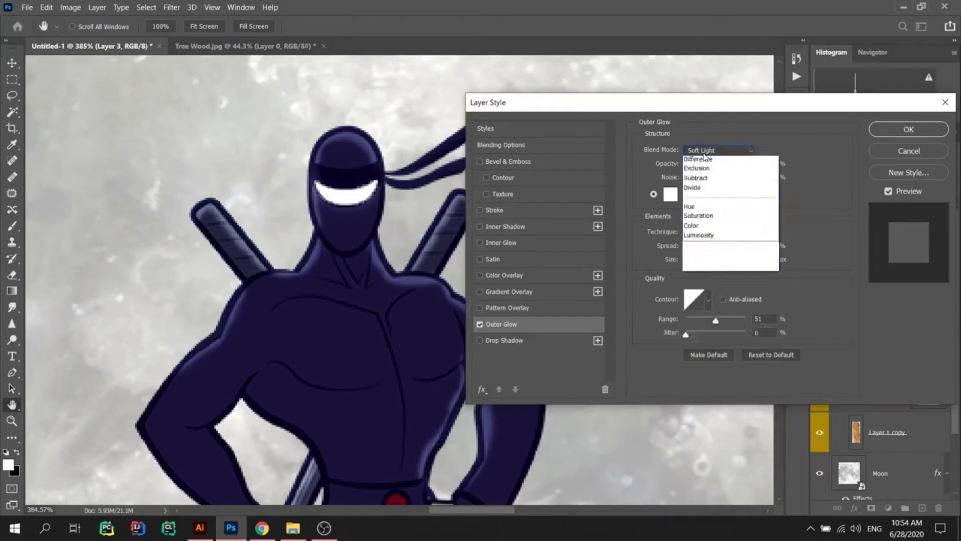
pyautogui.click(719, 150)
pyautogui.click(701, 309)
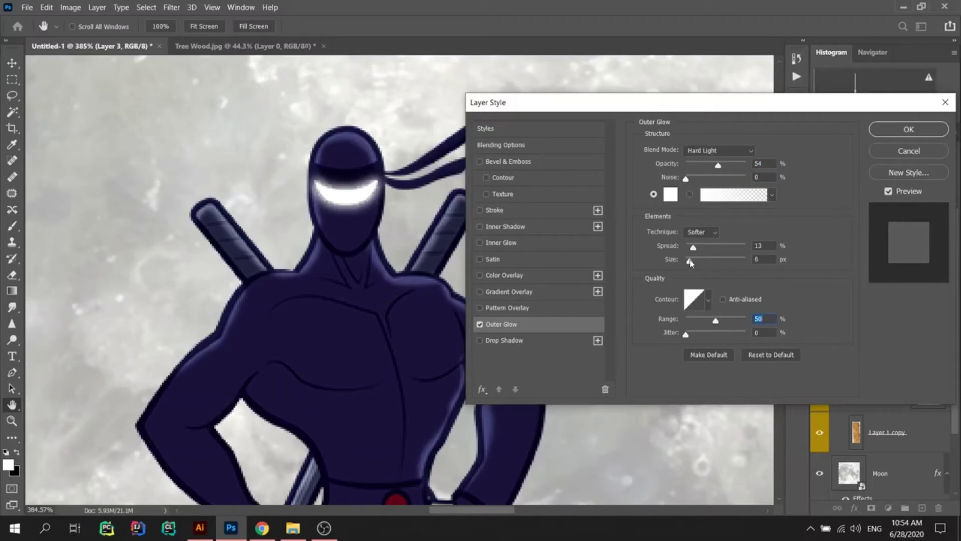
pyautogui.press('Return')
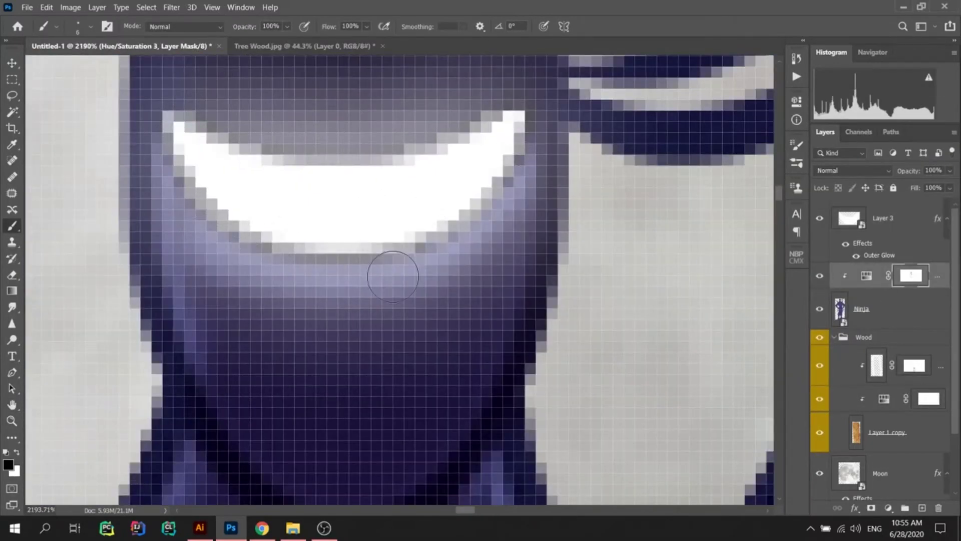
# Step: Review the ninja on the post, zoom in on the boots, and add empty Layer 4
pyautogui.hotkey('ctrl', '0')
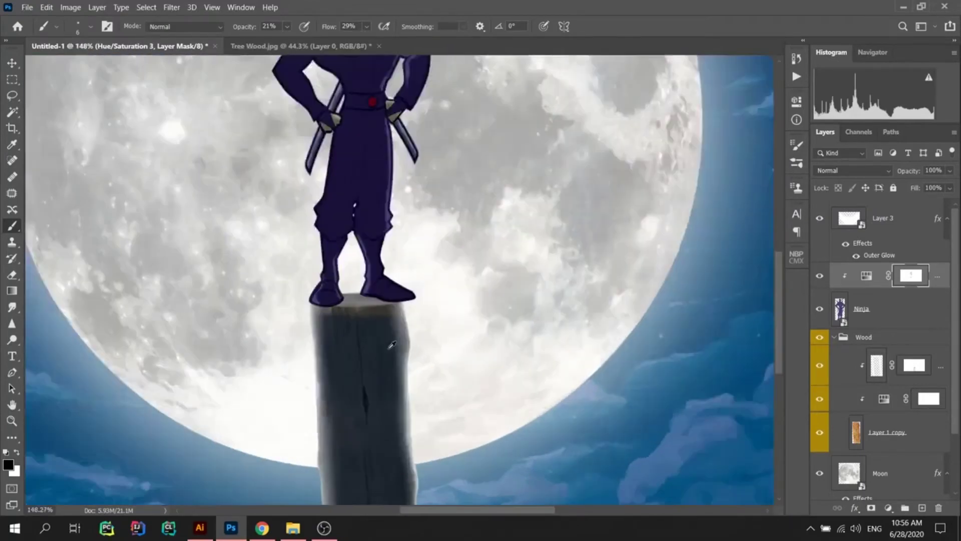
pyautogui.scroll(3, 340, 406)
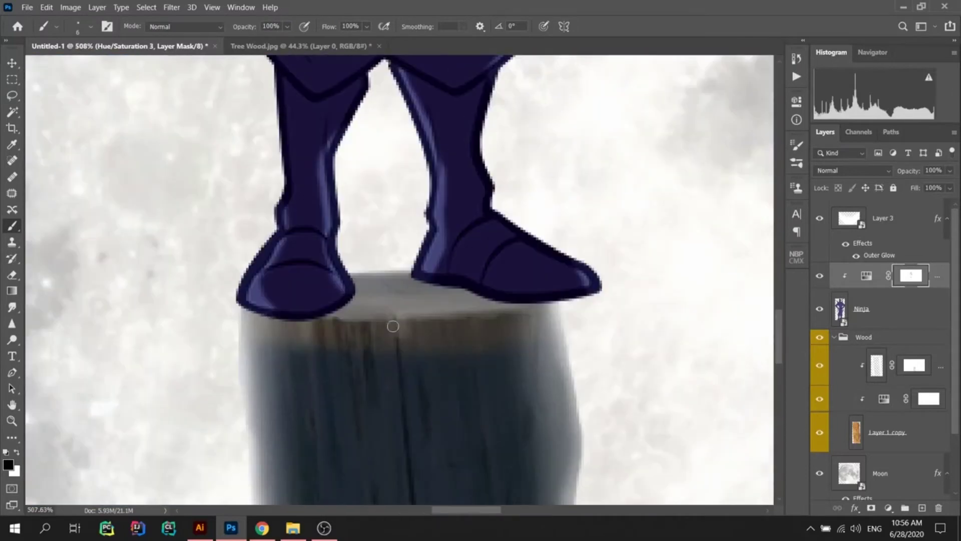
pyautogui.click(924, 508)
# Step: Paint black along the post top, move Layer 4 beneath Ninja, and mask it to the post
pyautogui.hotkey('ctrl', 'z')
pyautogui.scroll(-3, 946, 373)
pyautogui.scroll(3, 444, 287)
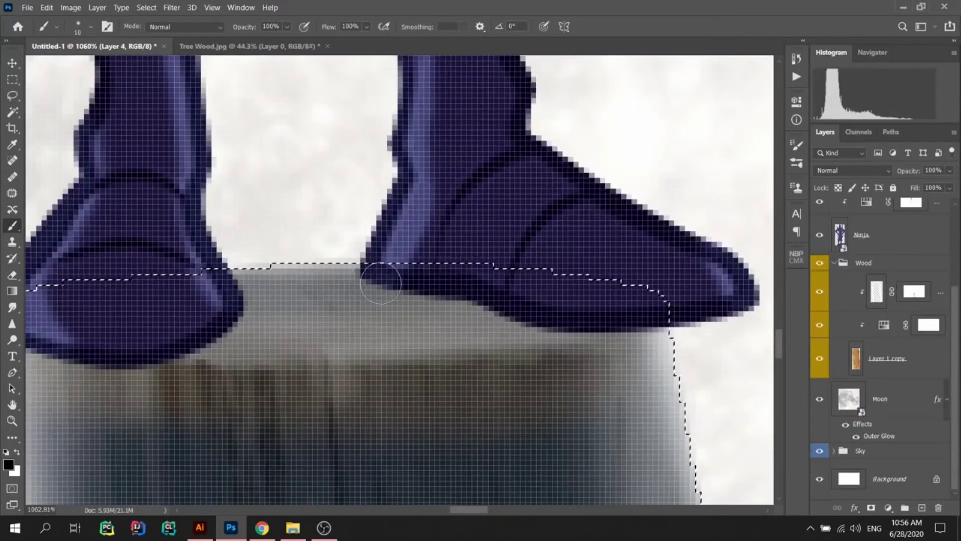
pyautogui.moveTo(380, 283); pyautogui.dragTo(253, 305)
pyautogui.moveTo(913, 320); pyautogui.dragTo(880, 251)
pyautogui.moveTo(381, 300)
pyautogui.mouseDown()
pyautogui.moveTo(172, 307)
pyautogui.moveTo(436, 332)
pyautogui.moveTo(221, 298)
pyautogui.mouseUp()
pyautogui.click(871, 508)
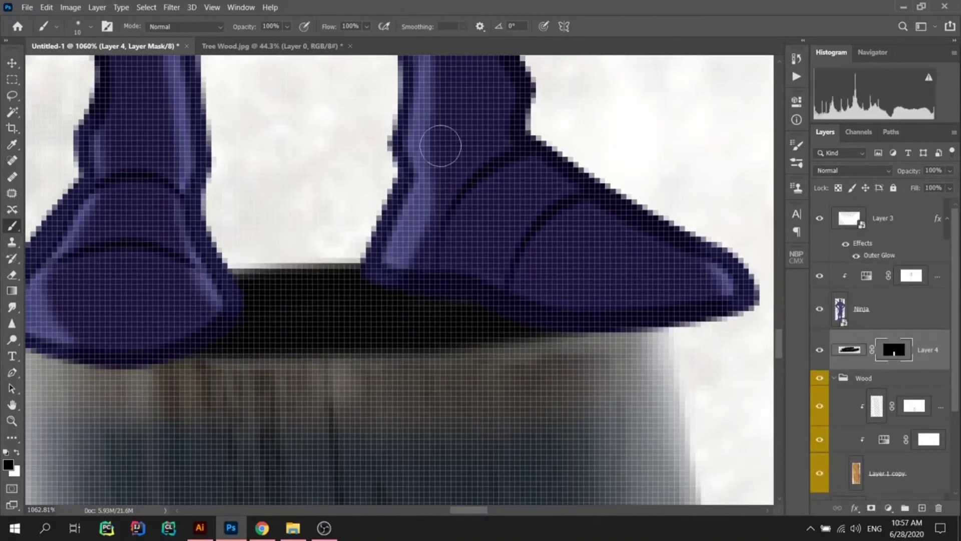
# Step: Soften the boot shadow with a 16% opacity brush, switching between white and black
pyautogui.press('1')
pyautogui.press('6')
pyautogui.moveTo(413, 196)
pyautogui.mouseDown()
pyautogui.moveTo(293, 268)
pyautogui.moveTo(315, 333)
pyautogui.moveTo(242, 337)
pyautogui.moveTo(393, 306)
pyautogui.moveTo(603, 339)
pyautogui.mouseUp()
pyautogui.scroll(3, 339, 308)
pyautogui.press('x')
pyautogui.scroll(-1, 551, 350)
pyautogui.scroll(-2, 551, 350)
pyautogui.press('x')
pyautogui.hotkey('ctrl', '2')
pyautogui.scroll(-2, 544, 272)
pyautogui.scroll(5, 445, 323)
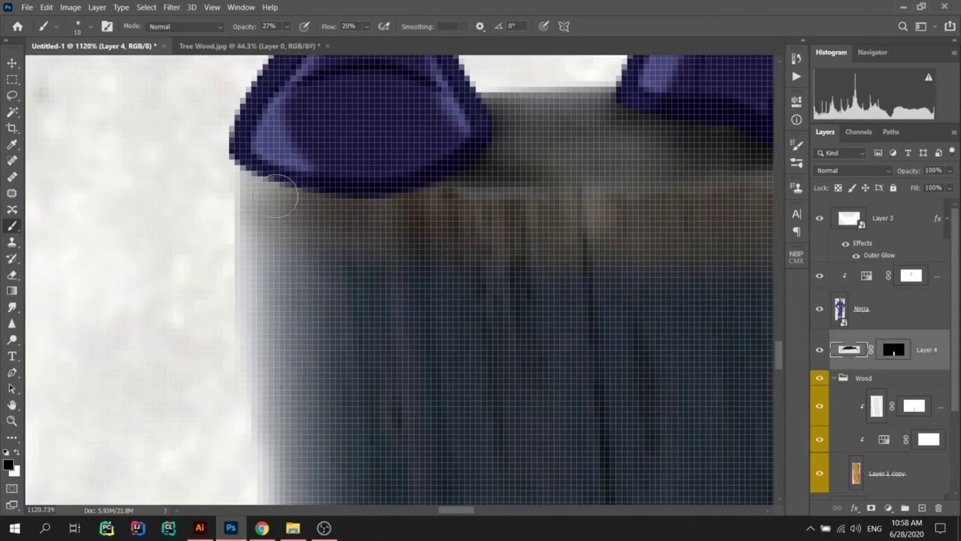
# Step: Step through the ninja and wood colour-adjustment masks, then collapse the Wood group
pyautogui.press('x')
pyautogui.hotkey('alt', ']')
pyautogui.hotkey('alt', ']')
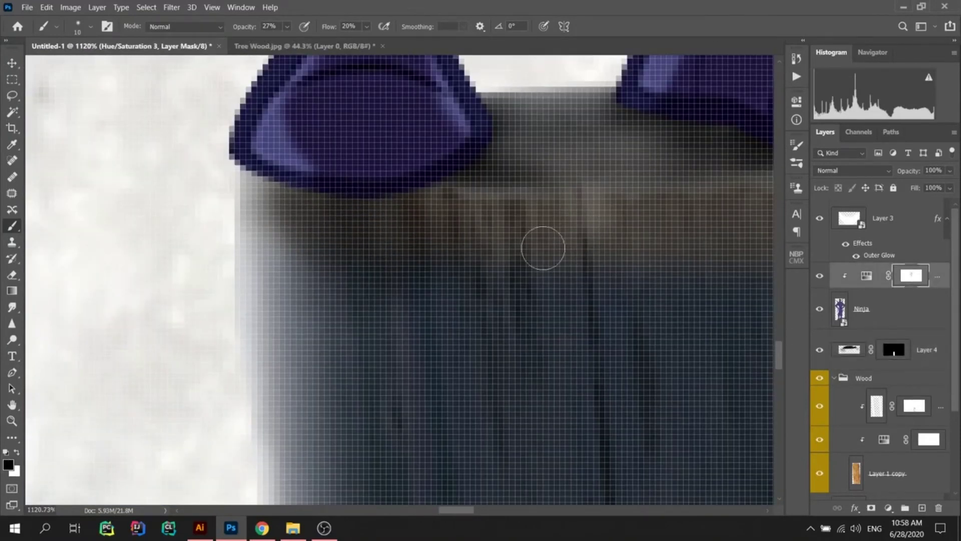
pyautogui.scroll(2, 569, 261)
pyautogui.scroll(1, 476, 273)
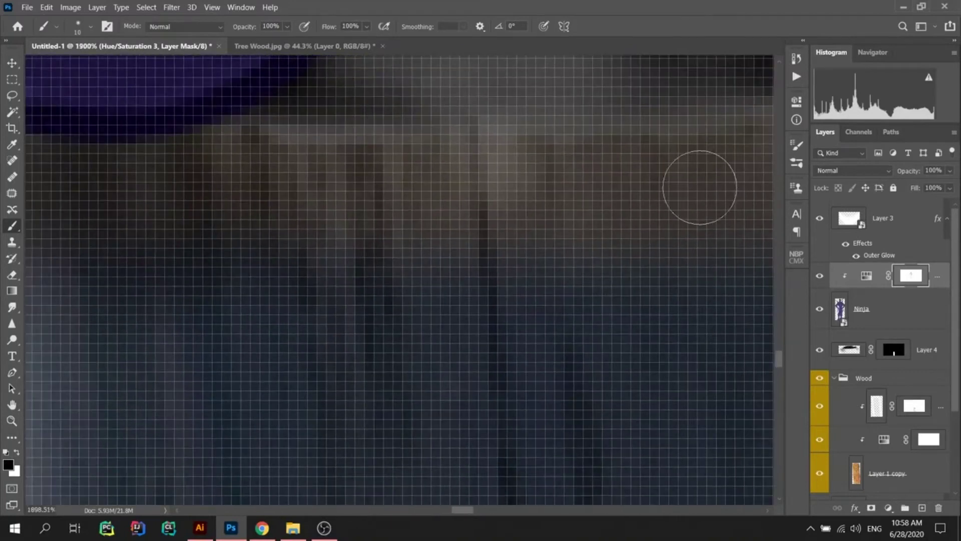
pyautogui.hotkey('alt', '[')
pyautogui.hotkey('alt', '[')
pyautogui.hotkey('alt', '[')
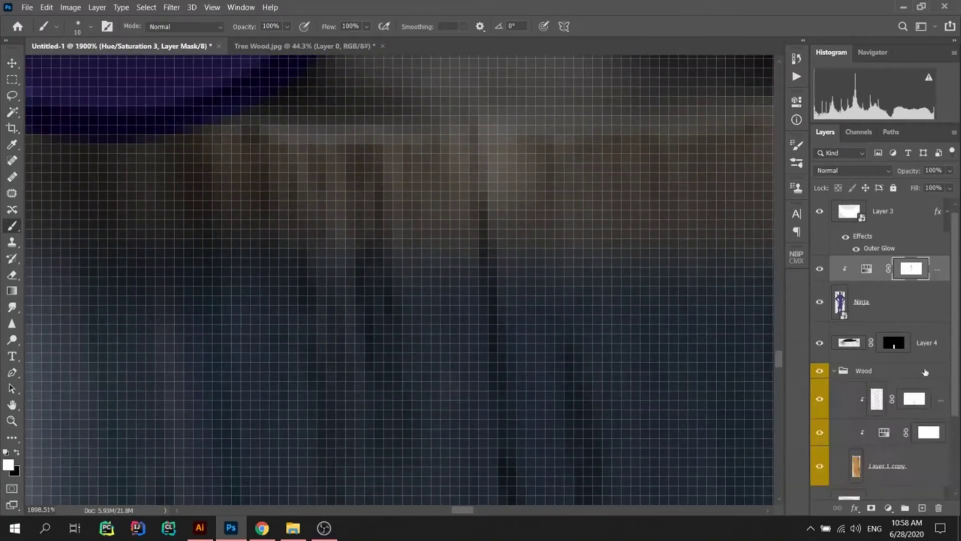
pyautogui.click(928, 432)
pyautogui.scroll(-2, 671, 246)
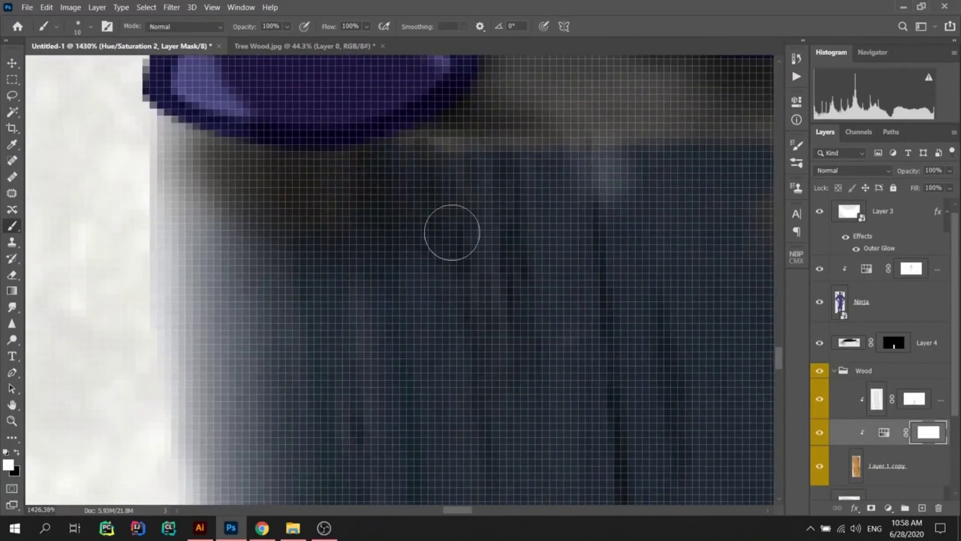
pyautogui.scroll(-3, 326, 235)
pyautogui.scroll(3, 63, 198)
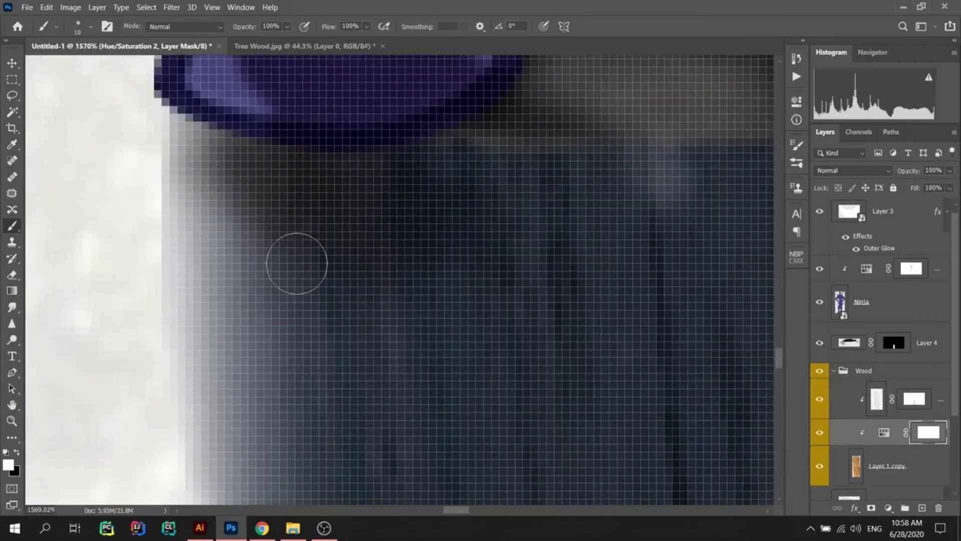
pyautogui.scroll(-5, 215, 303)
pyautogui.click(834, 370)
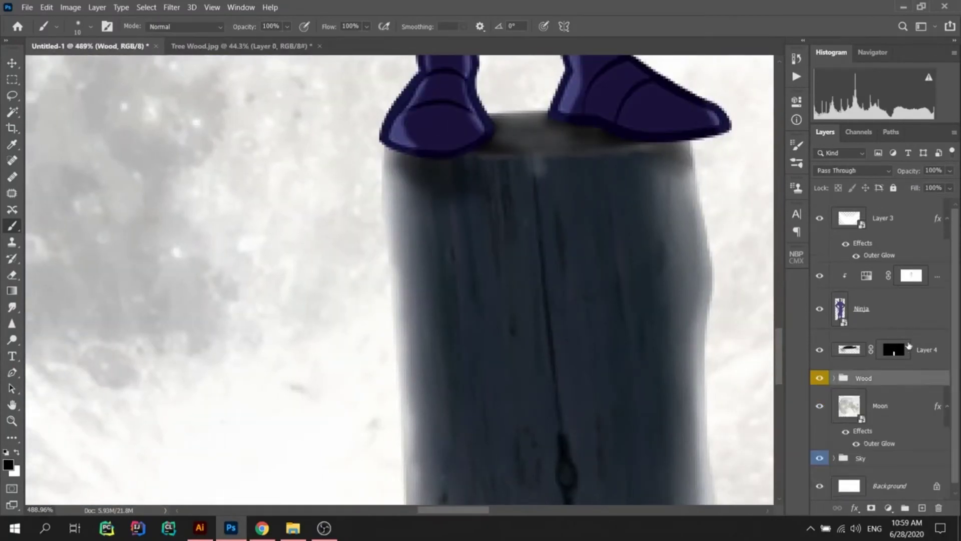
# Step: Reselect the shadow layer and lower the brush opacity to 23%
pyautogui.click(931, 349)
pyautogui.scroll(2, 612, 269)
pyautogui.scroll(2, 611, 268)
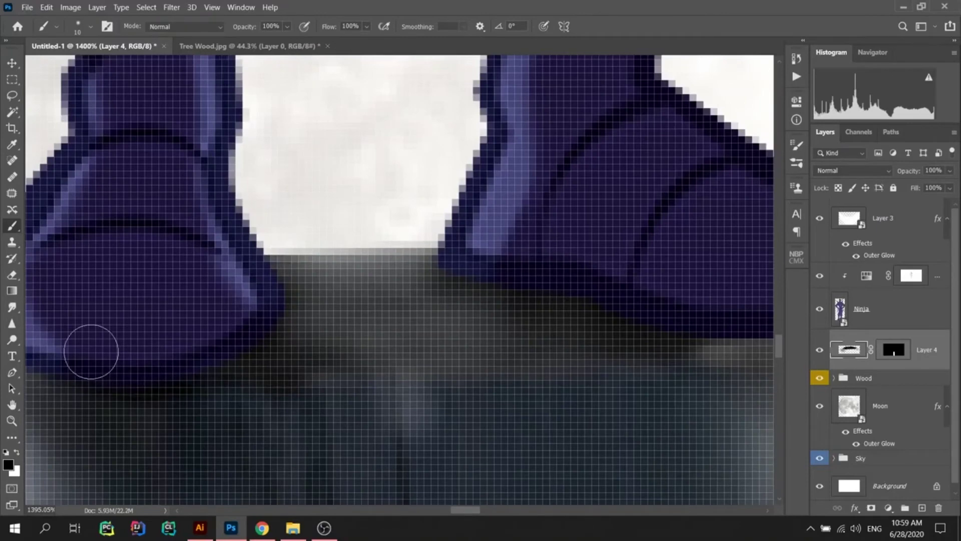
pyautogui.scroll(2, 255, 350)
pyautogui.scroll(-2, 463, 313)
pyautogui.moveTo(241, 28); pyautogui.dragTo(200, 30)
pyautogui.scroll(2, 453, 346)
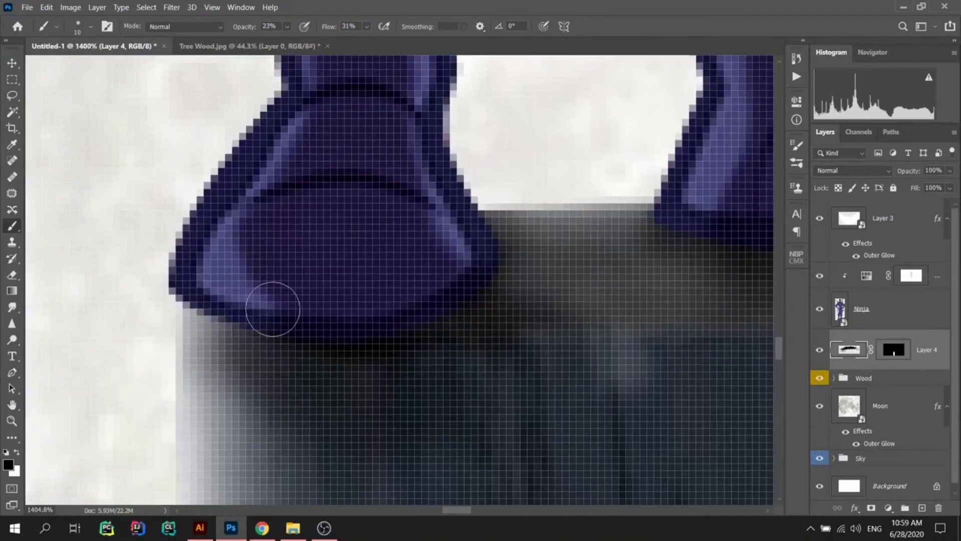
pyautogui.hscroll(3, 606, 305)
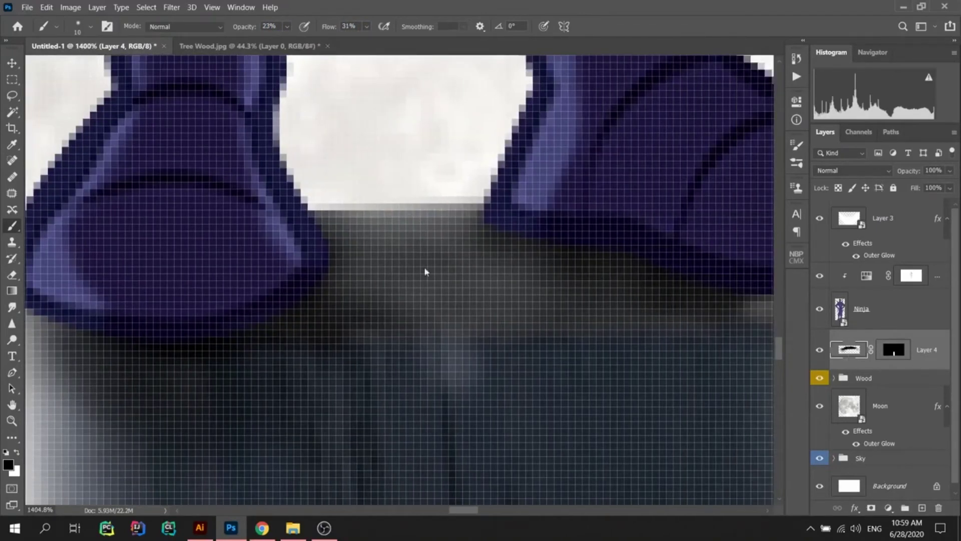
pyautogui.hscroll(3, 646, 294)
pyautogui.hotkey('ctrl', '0')
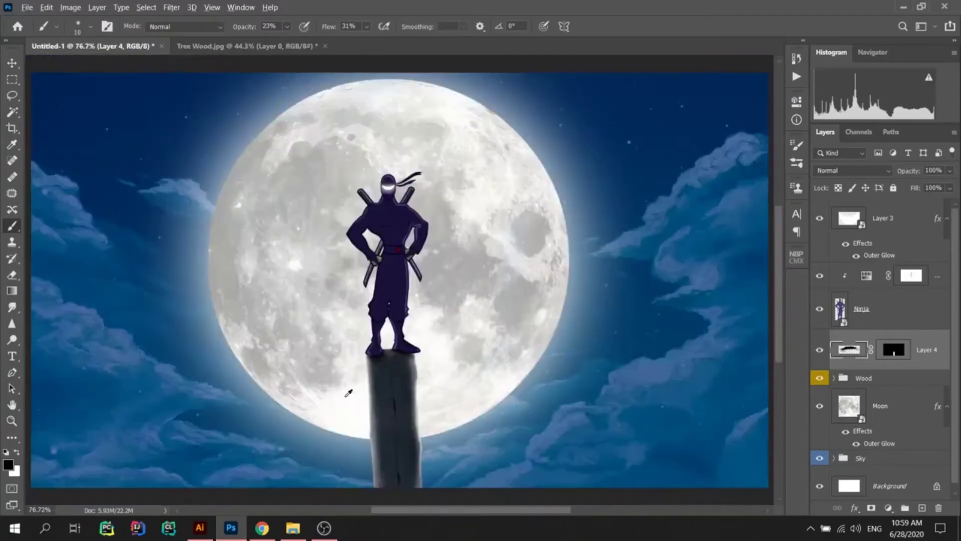
# Step: Touch up the shadow layer's mask with a larger brush, swapping paint colours
pyautogui.hotkey('ctrl', '0')
pyautogui.click(895, 361)
pyautogui.scroll(5, 396, 351)
pyautogui.press('x')
pyautogui.press(']')
pyautogui.press(']')
pyautogui.press(']')
pyautogui.hotkey('ctrl', '0')
pyautogui.press(']')
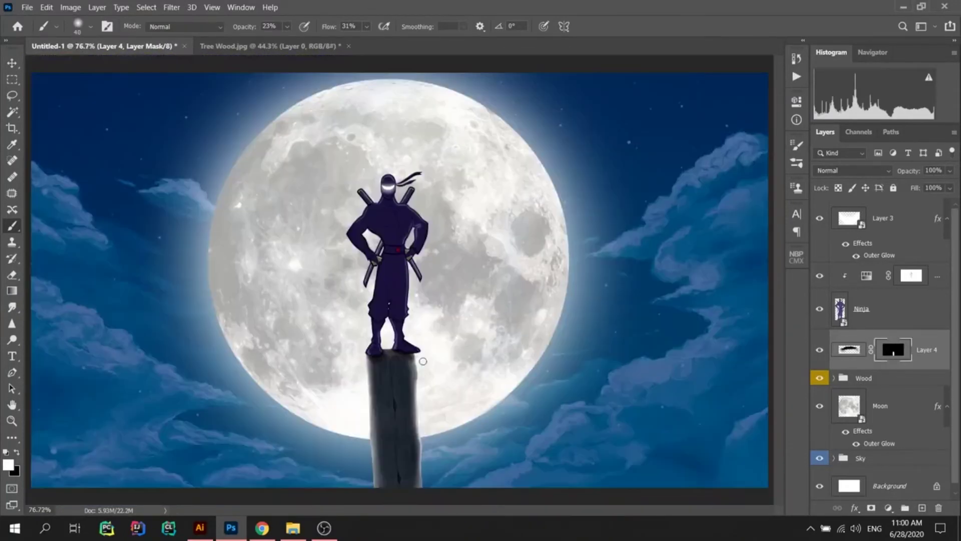
pyautogui.scroll(5, 411, 362)
pyautogui.scroll(-5, 511, 301)
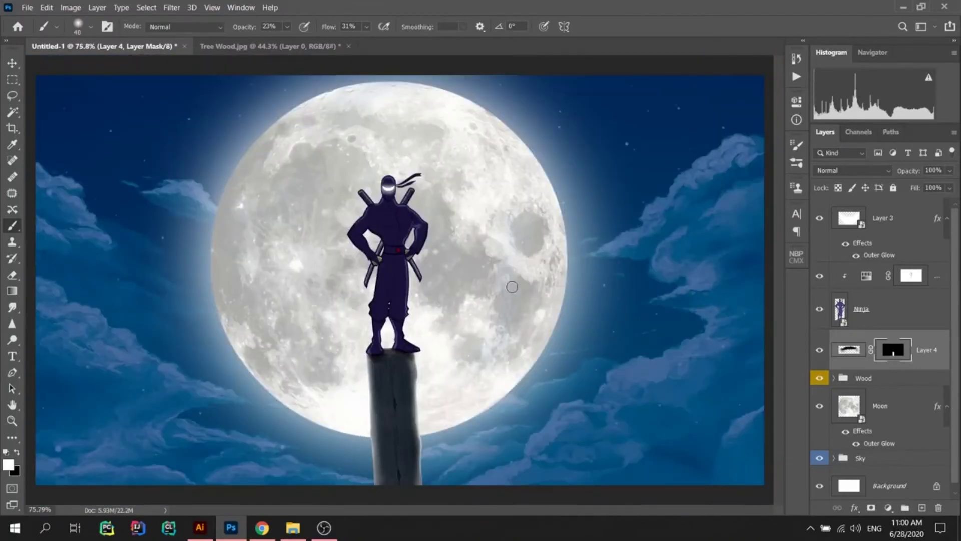
pyautogui.scroll(5, 400, 355)
pyautogui.press('x')
pyautogui.hotkey('ctrl', '0')
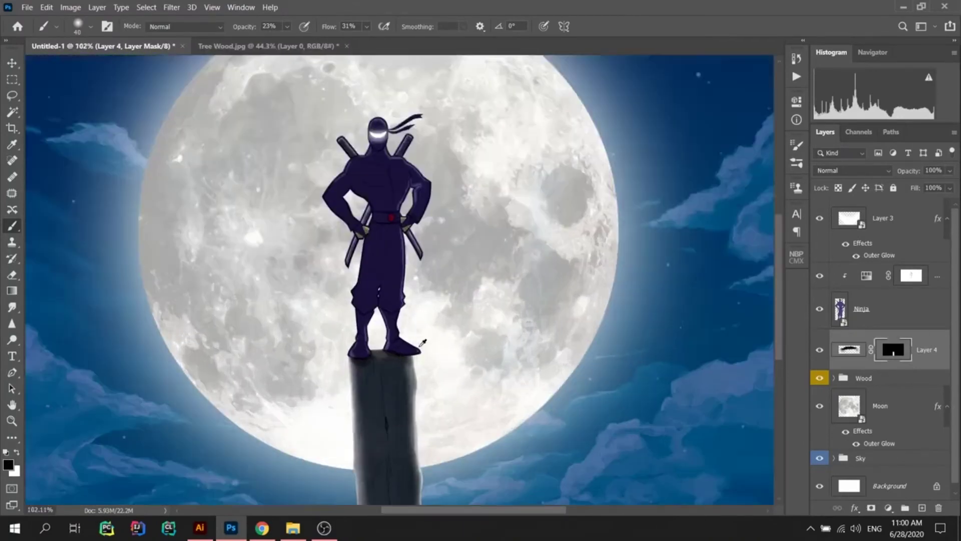
pyautogui.scroll(5, 400, 330)
pyautogui.scroll(-5, 484, 306)
pyautogui.hotkey('ctrl', '0')
# Step: Open the Tilt-Shift blur on the Ninja layer, then cancel without applying it
pyautogui.click(898, 215)
pyautogui.click(921, 315)
pyautogui.click(172, 7)
pyautogui.click(348, 174)
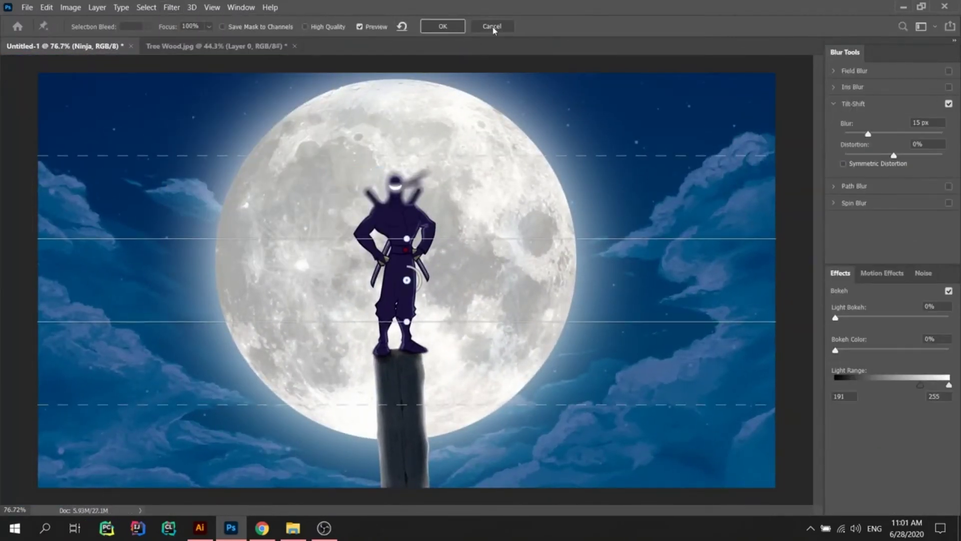
pyautogui.click(493, 29)
# Step: Group Layer 3, Hue/Saturation, Ninja and Layer 4 into a group named Ninja
pyautogui.click(896, 401)
pyautogui.click(898, 376)
pyautogui.click(901, 345)
pyautogui.keyDown('shift'); pyautogui.click(906, 215); pyautogui.keyUp('shift')
pyautogui.hotkey('ctrl', 'g')
pyautogui.press('Return')
# Step: Label the Ninja group violet, then select Moon and browse the adjustment menu
pyautogui.rightClick(819, 206)
pyautogui.click(859, 300)
pyautogui.click(874, 286)
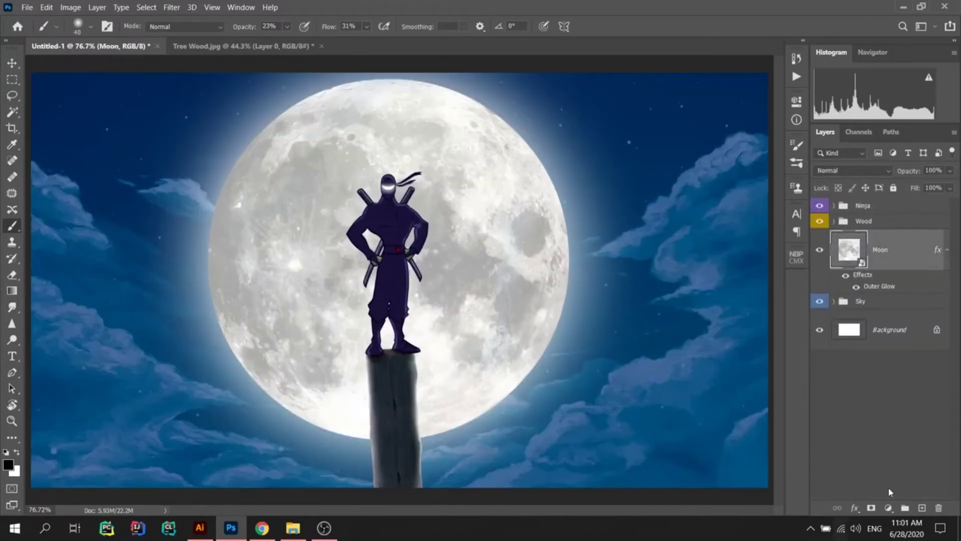
pyautogui.click(889, 508)
pyautogui.click(241, 7)
pyautogui.press('Escape')
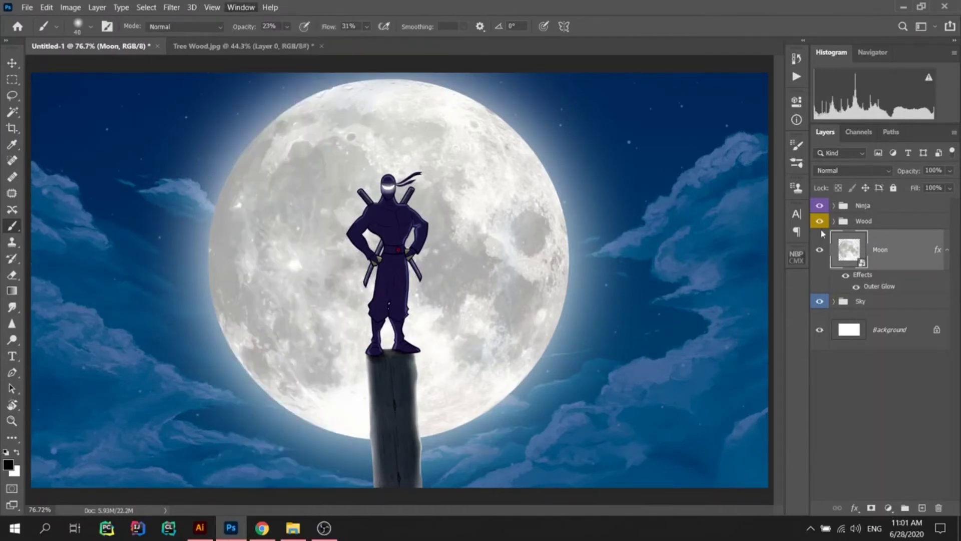
# Step: Analyze the palette in ColourmapX, apply it as a CMX gradient map, and move it to the top
pyautogui.click(876, 310)
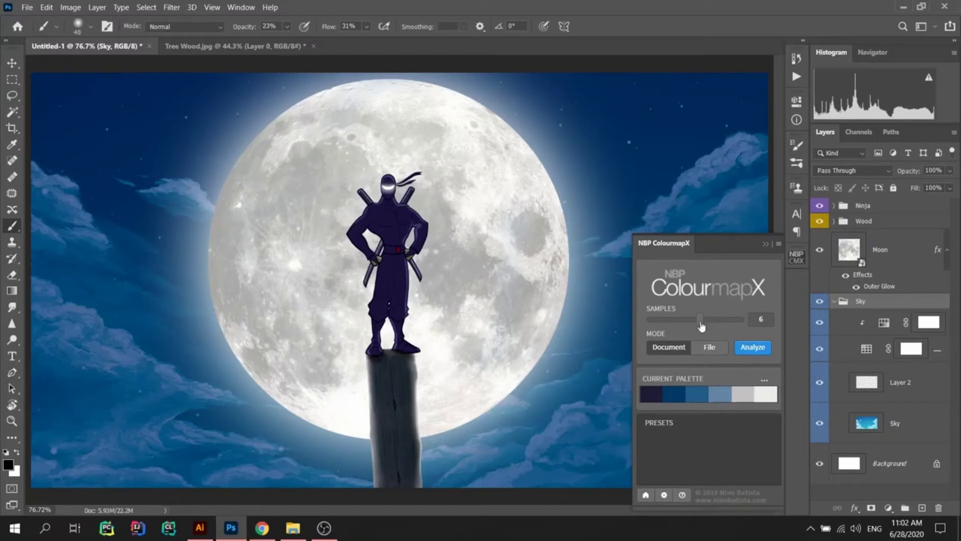
pyautogui.click(738, 344)
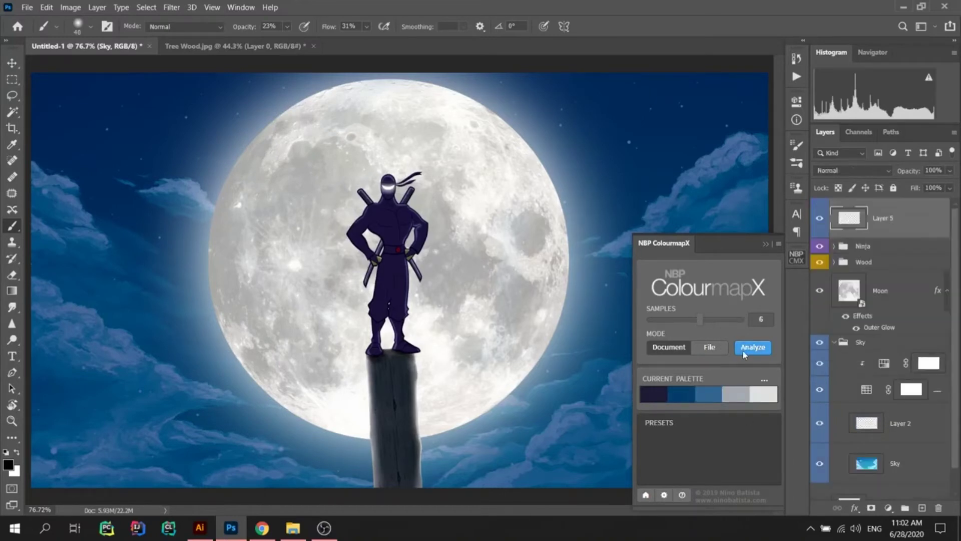
pyautogui.click(735, 394)
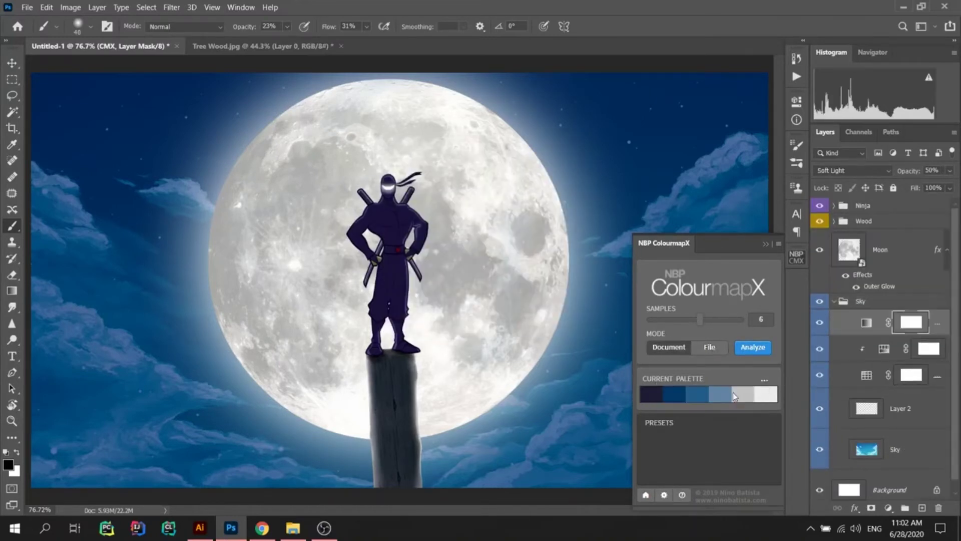
pyautogui.click(765, 244)
pyautogui.moveTo(888, 202); pyautogui.dragTo(888, 202)
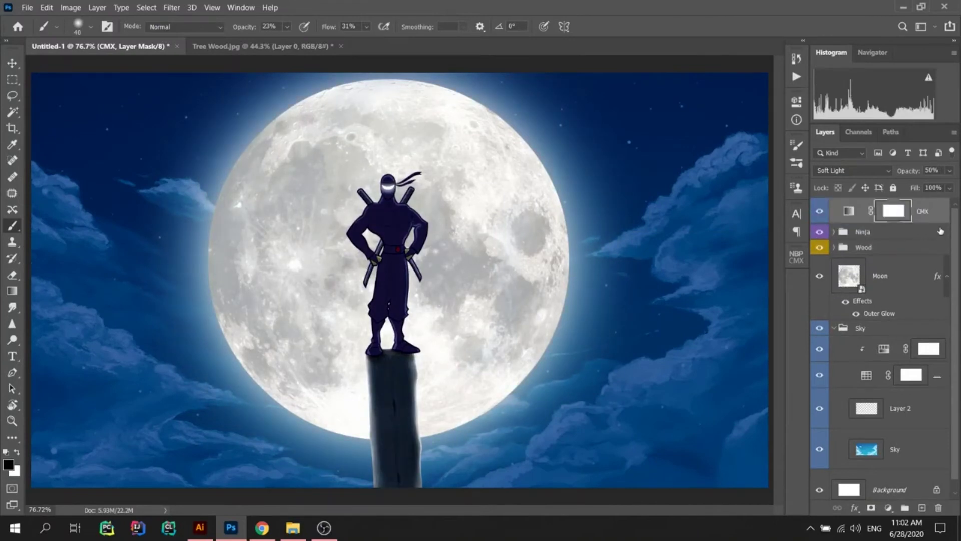
pyautogui.click(888, 507)
pyautogui.click(879, 294)
# Step: Make the gradient fill Radial with an enlarged scale and confirm it
pyautogui.click(807, 221)
pyautogui.moveTo(809, 237)
pyautogui.mouseDown()
pyautogui.moveTo(846, 239)
pyautogui.moveTo(823, 238)
pyautogui.mouseUp()
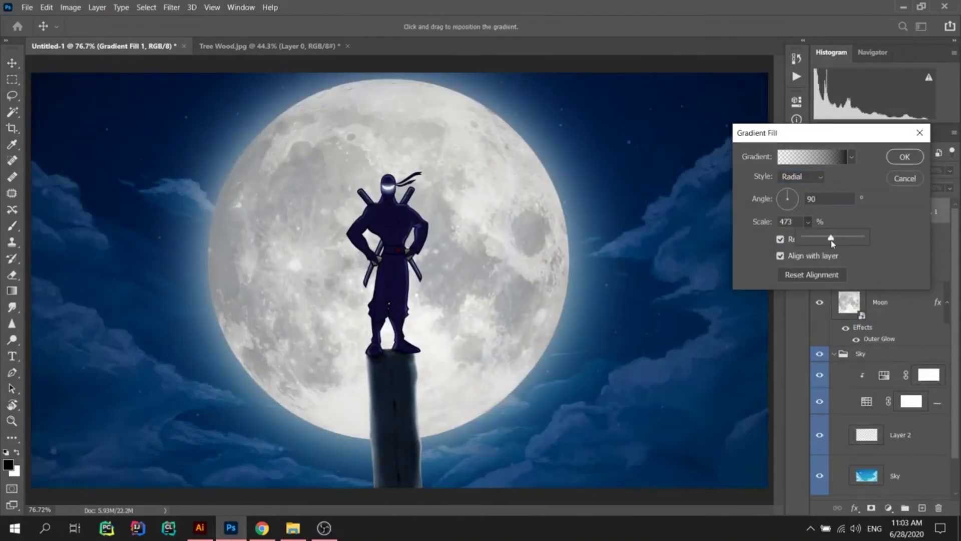
pyautogui.press('Return')
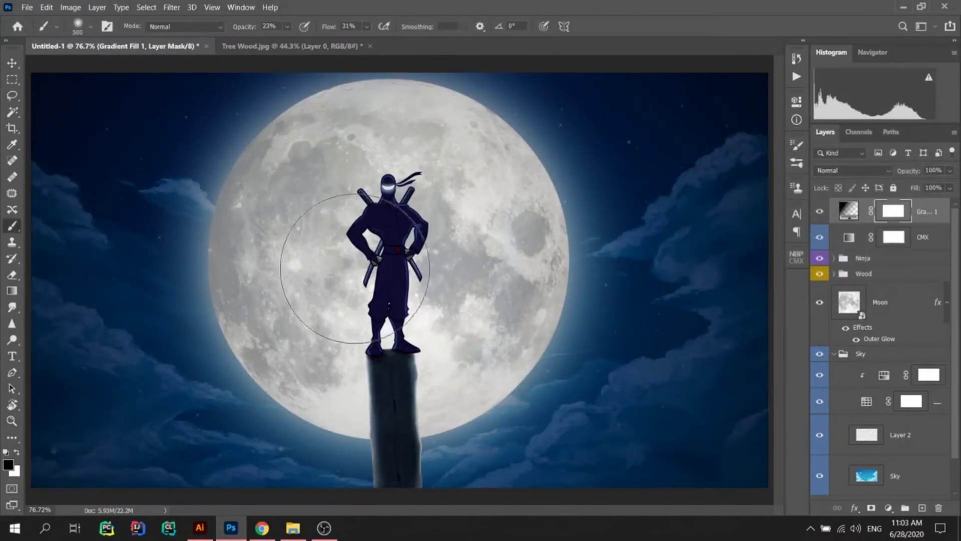
# Step: Mask the vignette off the centre and moon with a soft brush at 45% then 35% flow
pyautogui.moveTo(584, 100); pyautogui.dragTo(279, 258)
pyautogui.press(']')
pyautogui.press(']')
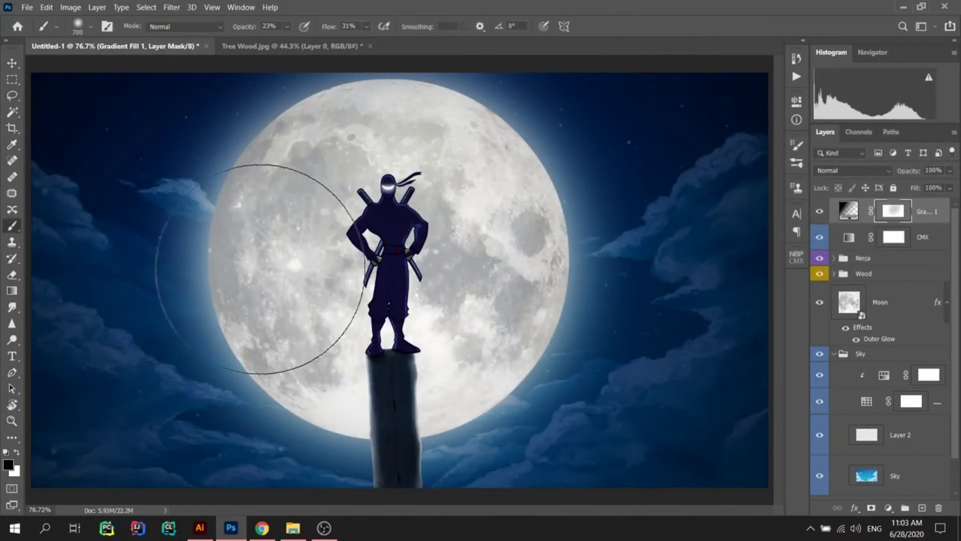
pyautogui.click(332, 215)
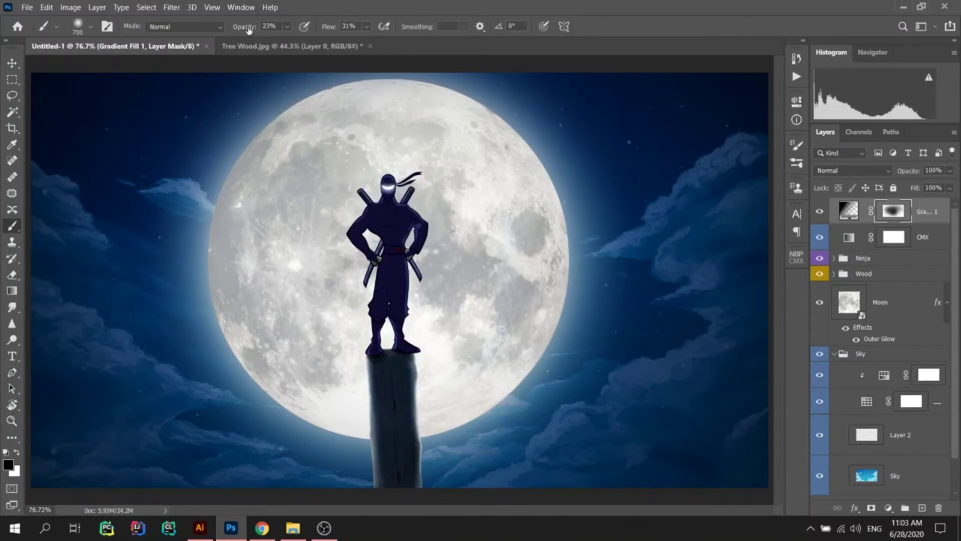
pyautogui.write('45')
pyautogui.press('Return')
pyautogui.write('35')
pyautogui.press('Return')
pyautogui.click(315, 271)
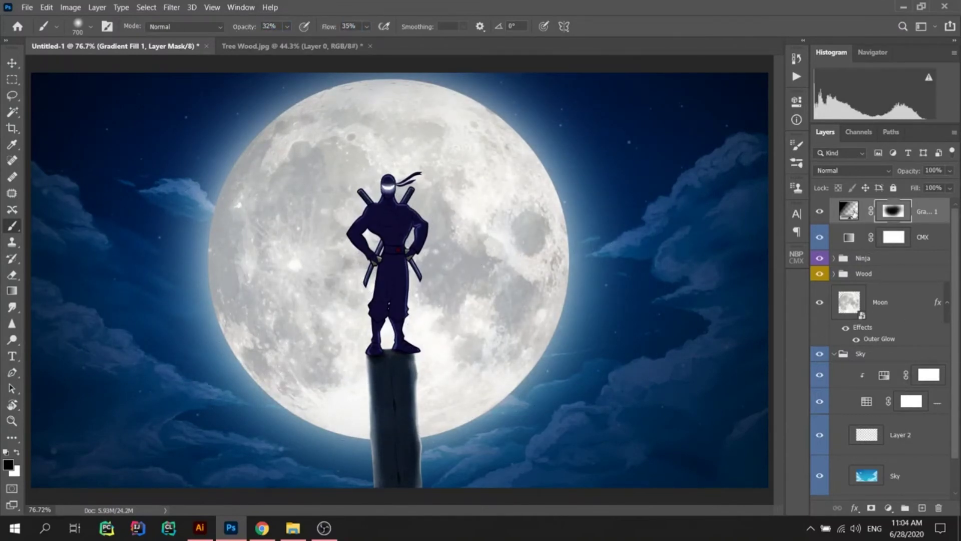
pyautogui.hotkey('ctrl', 'shift', 'alt', 'n')
pyautogui.moveTo(241, 26); pyautogui.dragTo(224, 29)
# Step: Paint dark strokes around the post's base on Layer 5 with a smaller brush, then set brush opacity to 35%
pyautogui.scroll(5, 395, 450)
pyautogui.press('[')
pyautogui.press('[')
pyautogui.press('[')
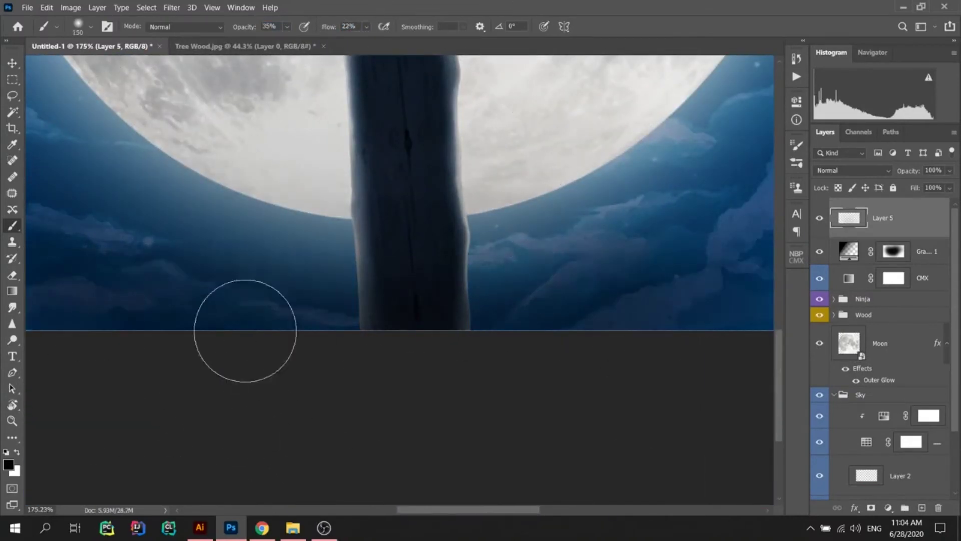
pyautogui.moveTo(304, 306); pyautogui.dragTo(517, 344)
pyautogui.scroll(-5, 308, 451)
pyautogui.press('3')
pyautogui.press('5')
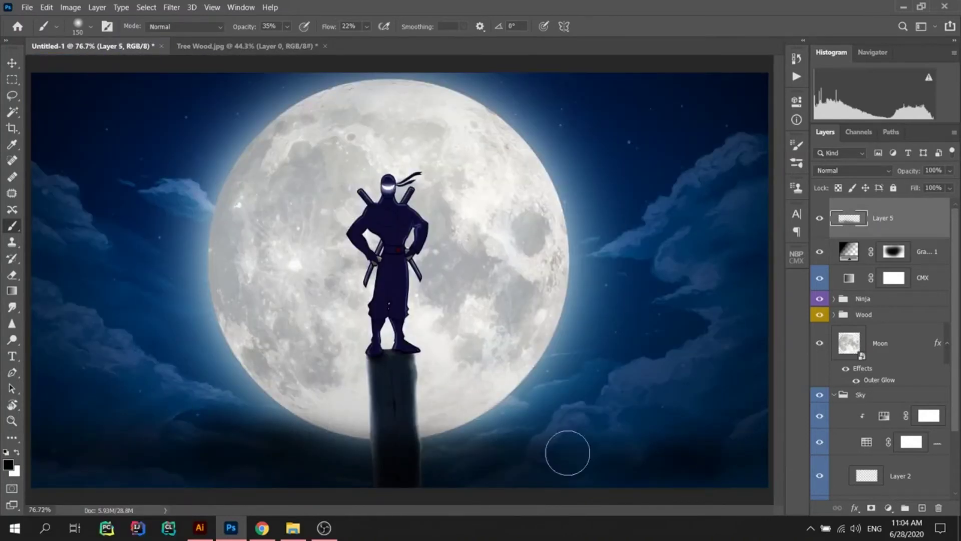
# Step: Add a layer mask to Layer 5 and paint it to lighten the lower sky
pyautogui.scroll(-2, 704, 434)
pyautogui.click(871, 507)
pyautogui.scroll(4, 461, 468)
pyautogui.scroll(-3, 174, 354)
pyautogui.scroll(1, 343, 361)
pyautogui.click(894, 218)
pyautogui.moveTo(262, 429); pyautogui.dragTo(150, 332)
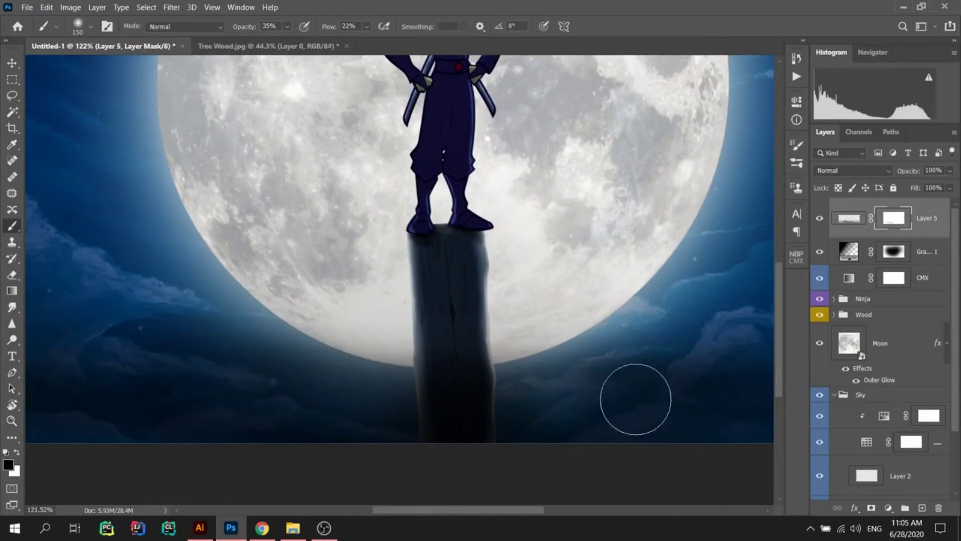
# Step: Return to Layer 5's pixels and collapse the Sky group
pyautogui.hotkey('ctrl', '0')
pyautogui.scroll(2, 551, 431)
pyautogui.scroll(-2, 633, 412)
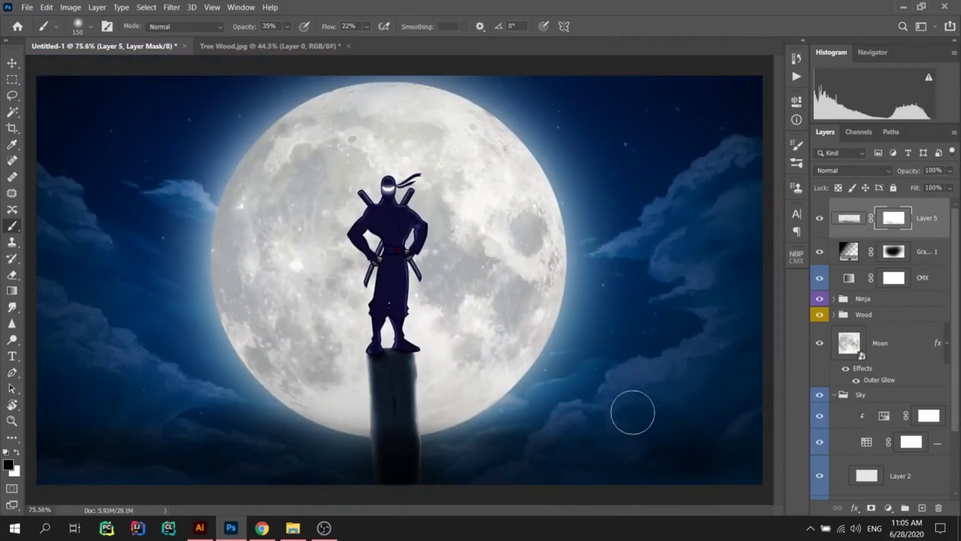
pyautogui.scroll(2, 271, 428)
pyautogui.hotkey('ctrl', '0')
pyautogui.click(848, 218)
pyautogui.click(834, 395)
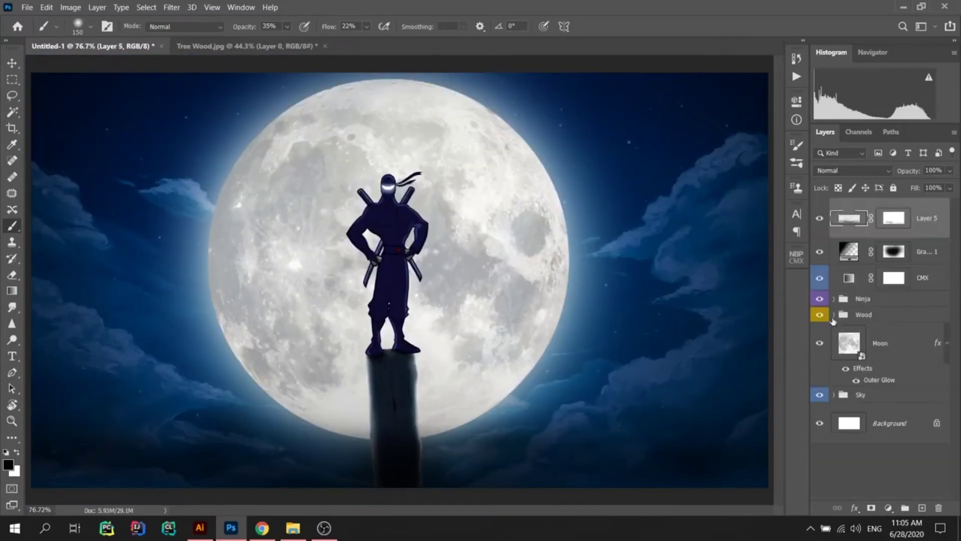
# Step: Expand the Sky group and rename Layer 2 to 'Stars'
pyautogui.click(860, 394)
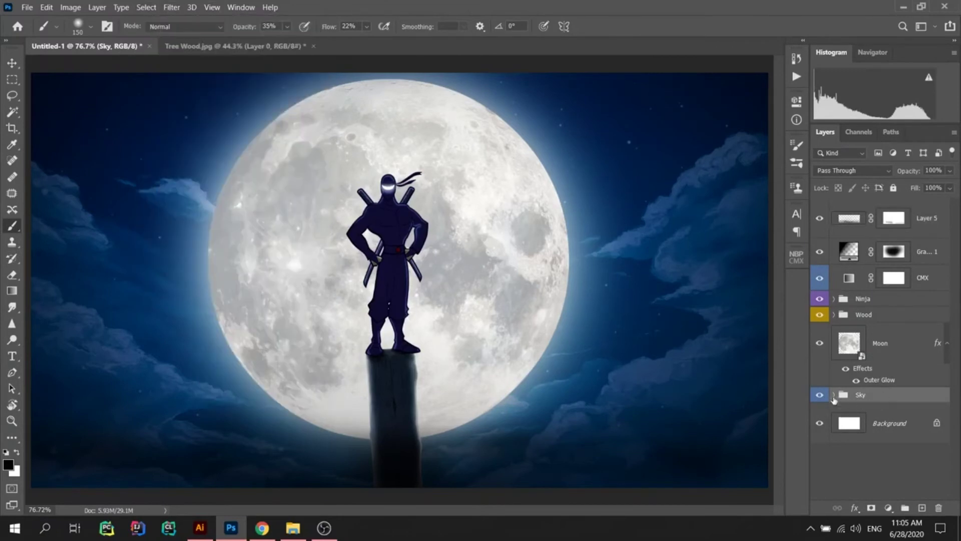
pyautogui.click(834, 394)
pyautogui.scroll(-3, 851, 406)
pyautogui.doubleClick(900, 398)
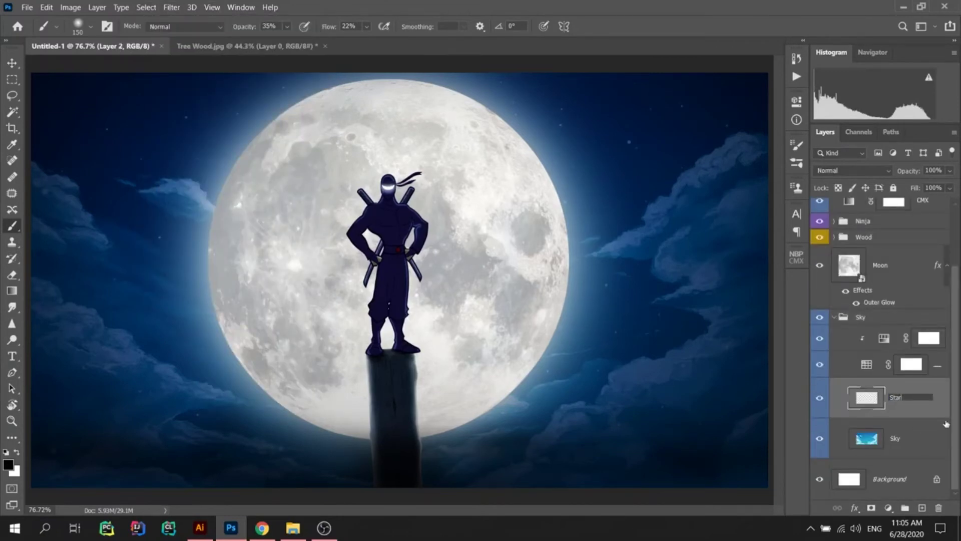
pyautogui.write('Stars')
pyautogui.click(865, 438)
# Step: Apply a Gaussian Blur of 2.2 px to the Sky layer
pyautogui.click(171, 7)
pyautogui.click(420, 190)
pyautogui.moveTo(745, 284); pyautogui.dragTo(715, 285)
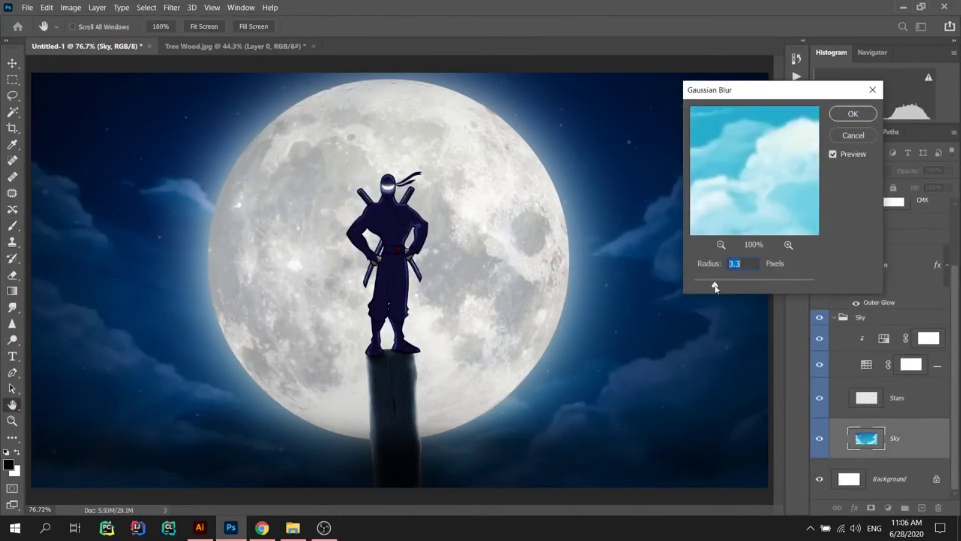
pyautogui.moveTo(723, 283); pyautogui.dragTo(708, 286)
pyautogui.click(853, 114)
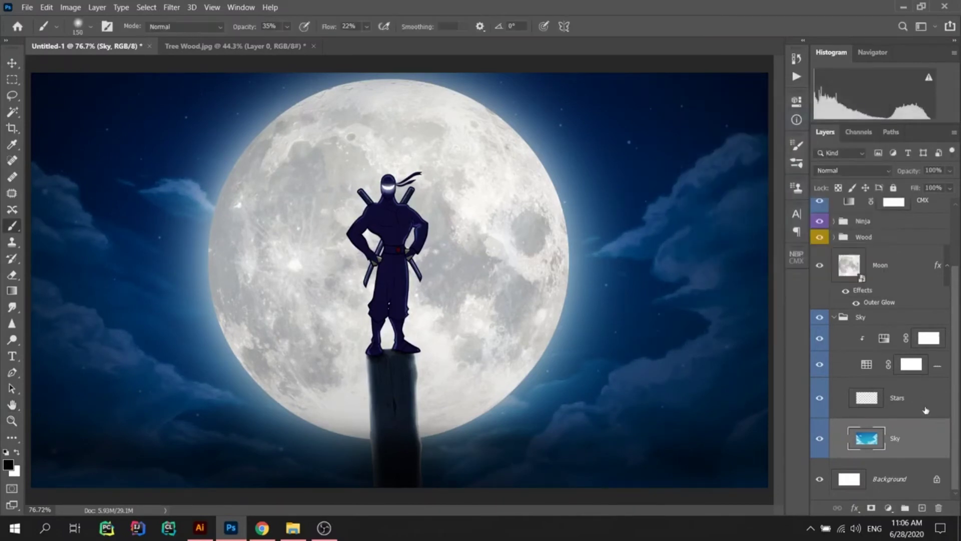
# Step: Apply a slight Gaussian Blur to the Stars layer
pyautogui.click(866, 397)
pyautogui.click(212, 7)
pyautogui.click(395, 188)
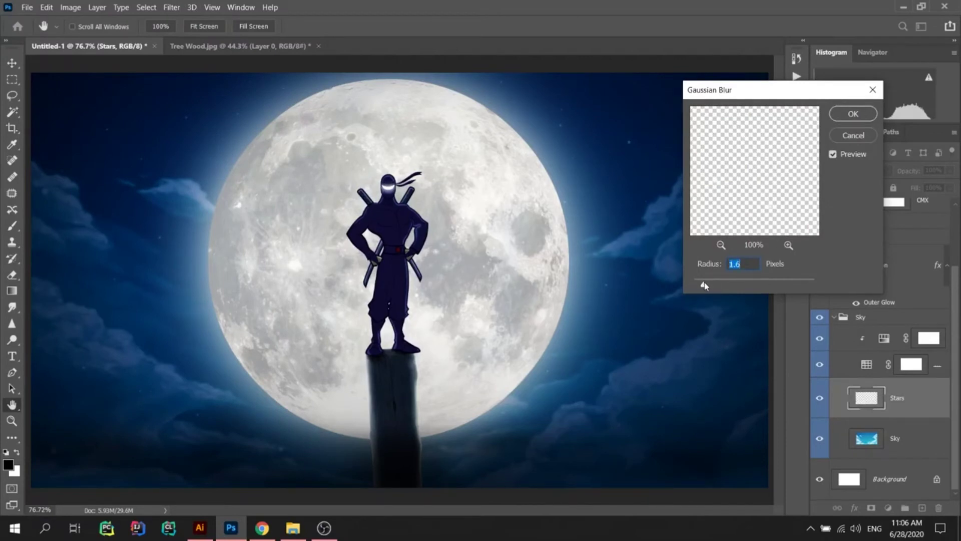
pyautogui.click(852, 115)
# Step: Select the Moon layer and bring up the blur filters
pyautogui.click(881, 264)
pyautogui.click(834, 316)
pyautogui.click(171, 7)
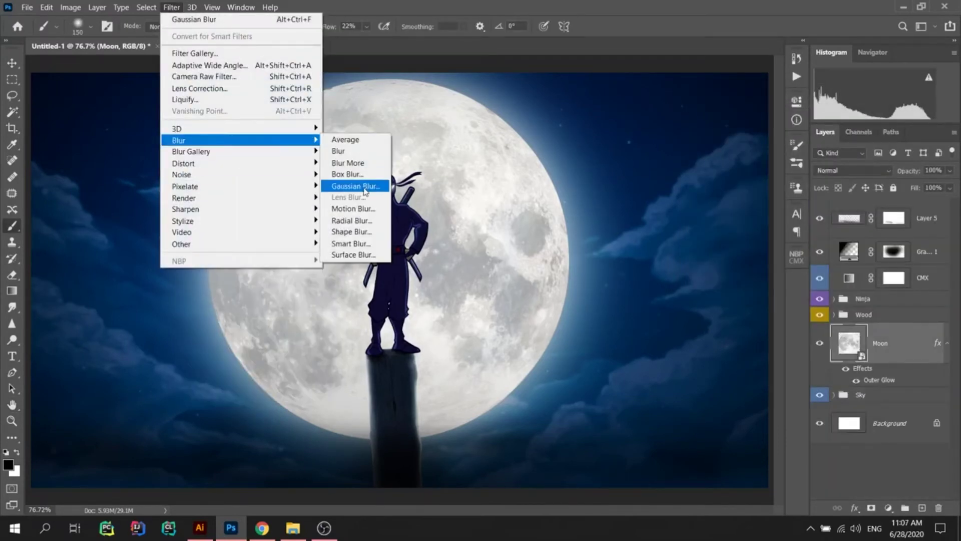
# Step: Give the Moon a tilt-shift blur around the ninja's level, then a 2.5 px Gaussian Blur
pyautogui.click(351, 174)
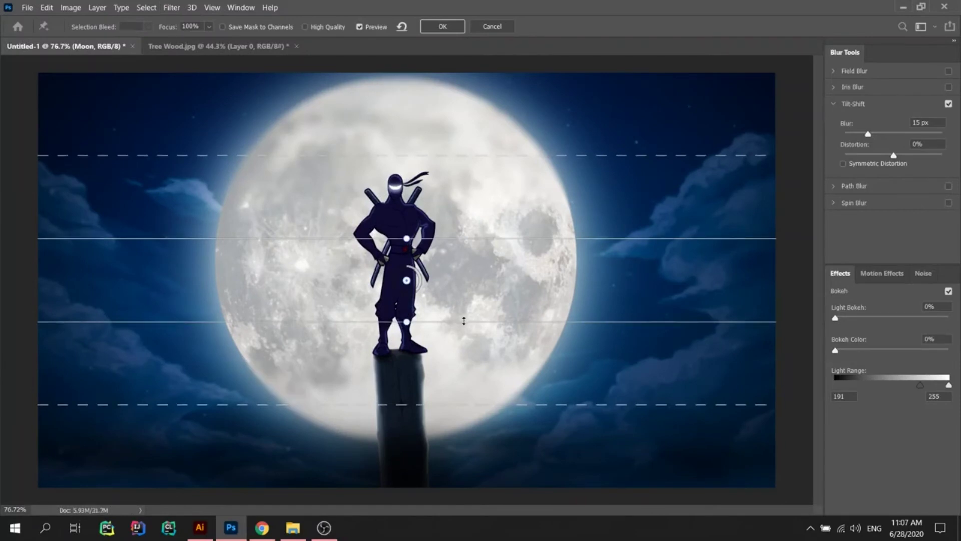
pyautogui.moveTo(461, 328); pyautogui.dragTo(461, 416)
pyautogui.moveTo(521, 238); pyautogui.dragTo(523, 157)
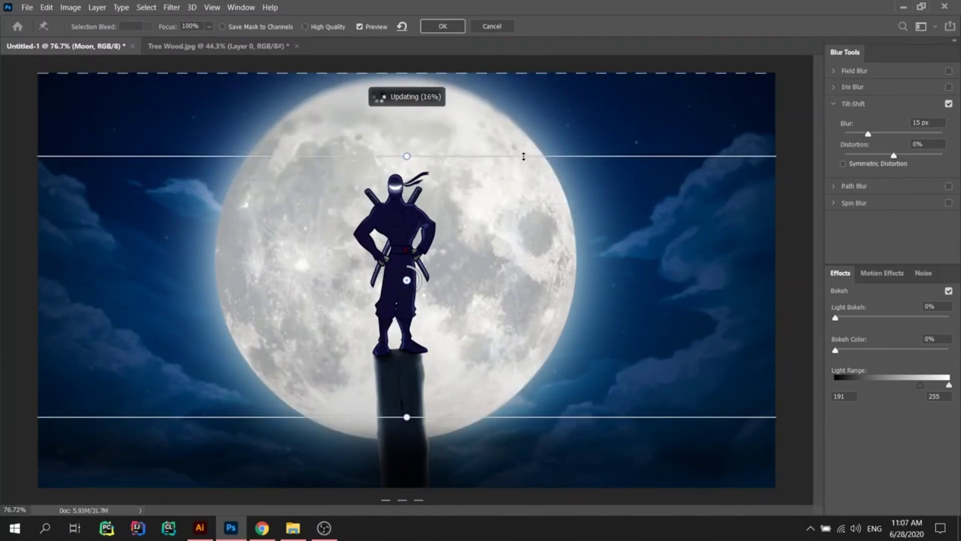
pyautogui.moveTo(470, 418); pyautogui.dragTo(470, 393)
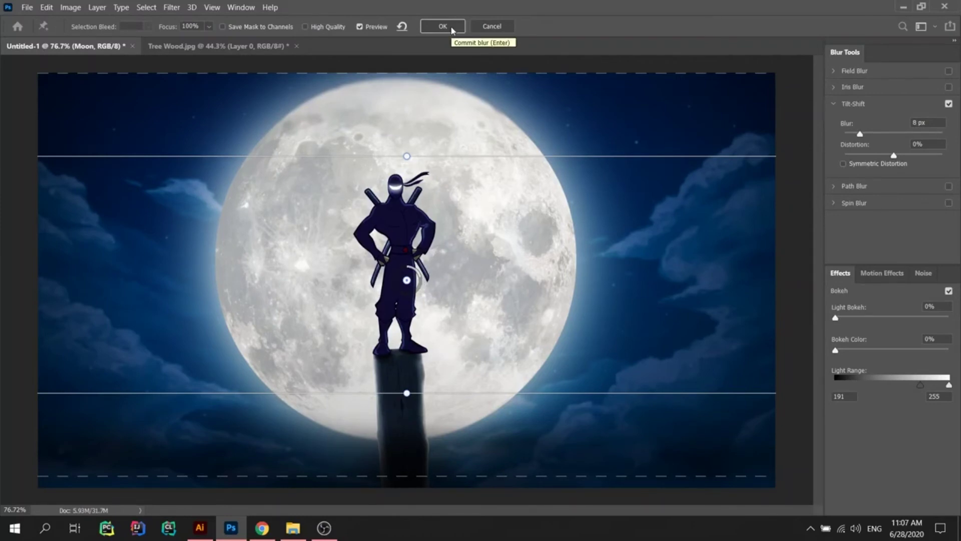
pyautogui.click(451, 28)
pyautogui.moveTo(703, 284); pyautogui.dragTo(715, 285)
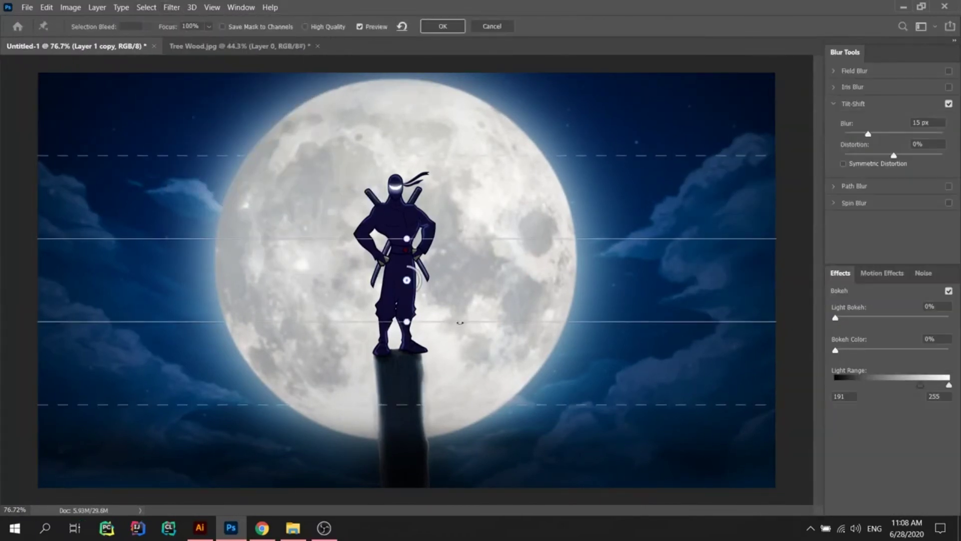
# Step: Apply a tilt-shift blur to the post so its lower part goes out of focus
pyautogui.moveTo(466, 323); pyautogui.dragTo(464, 457)
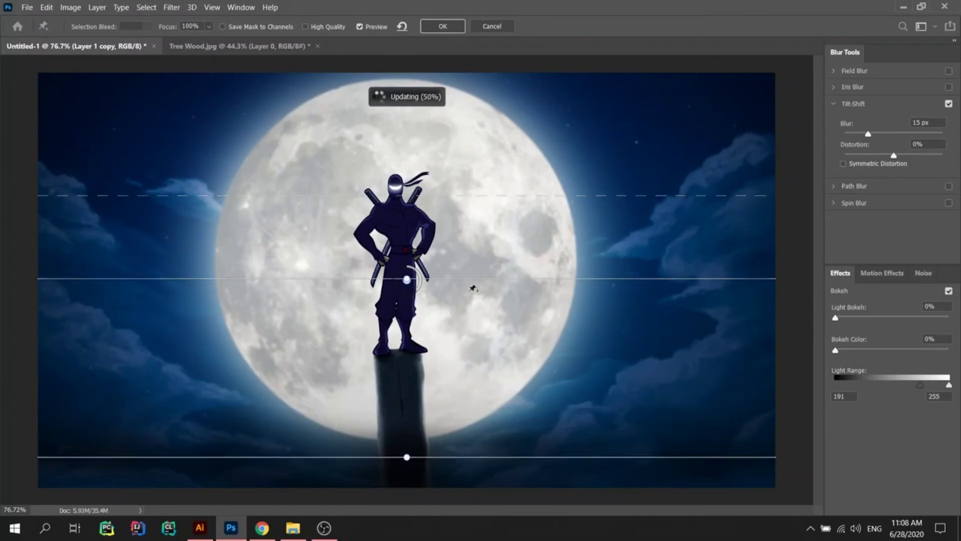
pyautogui.scroll(3, 475, 365)
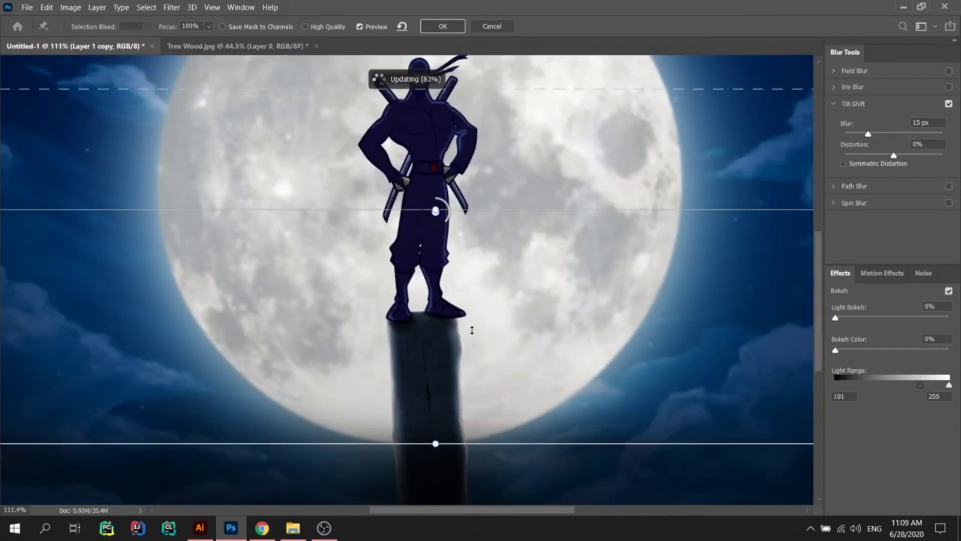
pyautogui.moveTo(514, 443); pyautogui.dragTo(514, 407)
pyautogui.moveTo(450, 212)
pyautogui.mouseDown()
pyautogui.moveTo(444, 198)
pyautogui.moveTo(450, 227)
pyautogui.mouseUp()
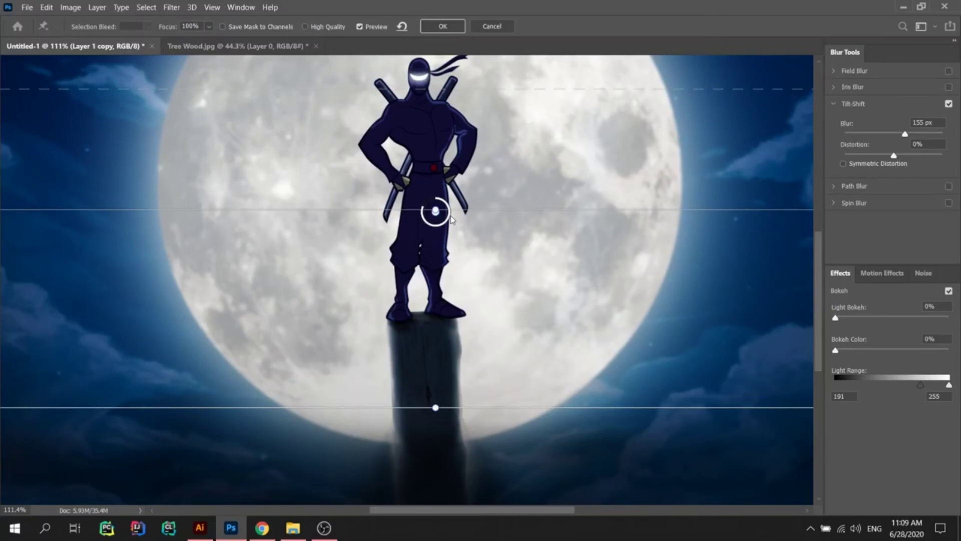
pyautogui.click(442, 27)
# Step: Open Liquify on the post layer twice and close it without changes, then select Layer 5
pyautogui.scroll(3, 420, 365)
pyautogui.scroll(-1, 421, 365)
pyautogui.scroll(-3, 568, 401)
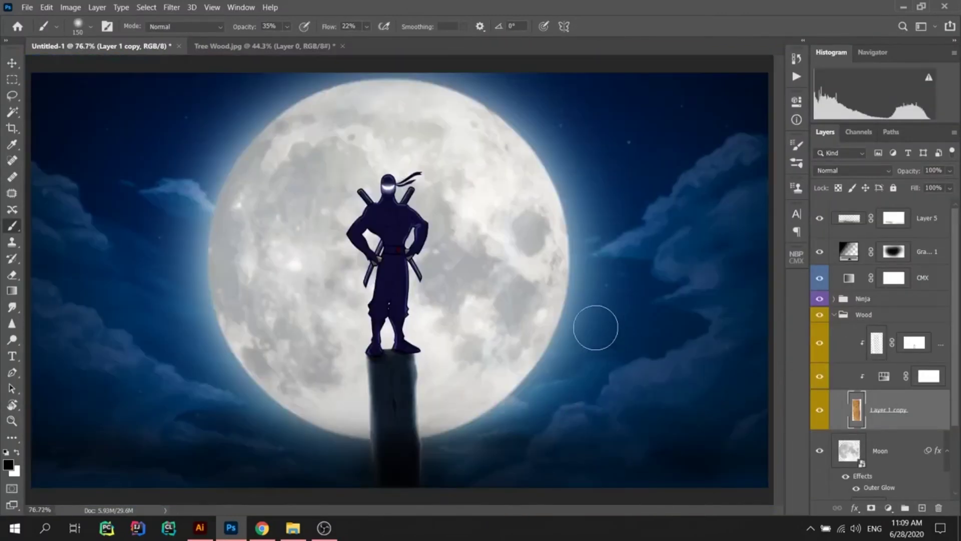
pyautogui.scroll(3, 390, 350)
pyautogui.scroll(1, 347, 359)
pyautogui.hotkey('ctrl', 'shift', 'x')
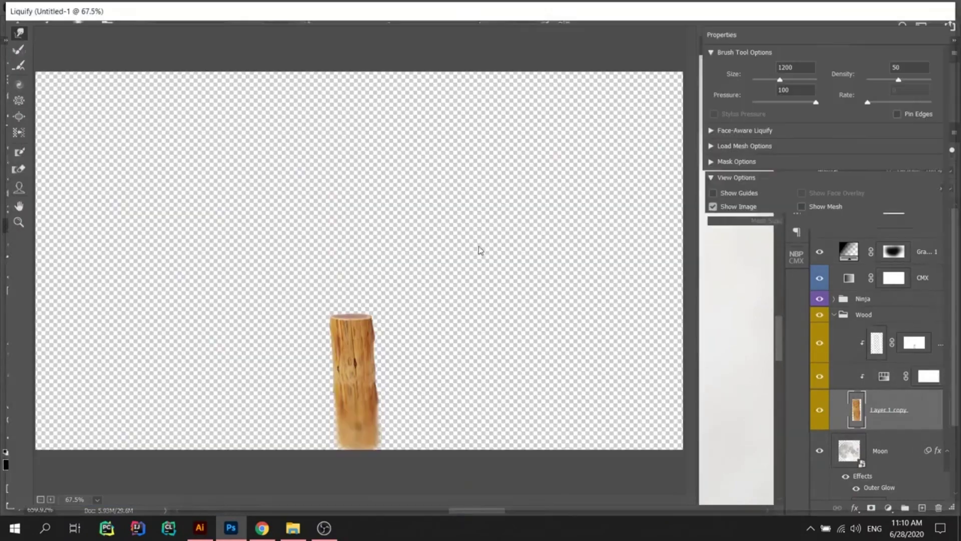
pyautogui.click(797, 484)
pyautogui.hotkey('ctrl', 'shift', 'x')
pyautogui.click(793, 484)
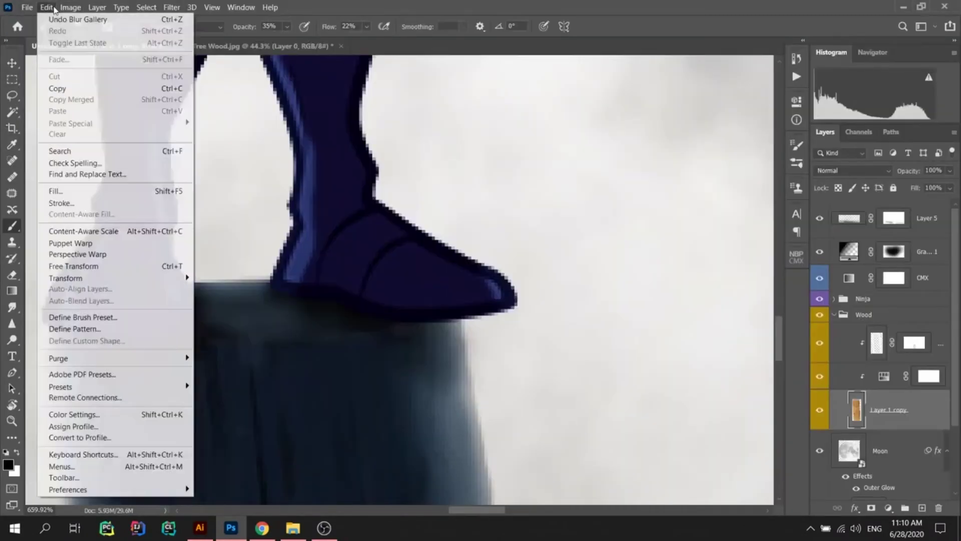
pyautogui.scroll(-2, 395, 361)
pyautogui.scroll(2, 596, 343)
pyautogui.scroll(-10, 501, 308)
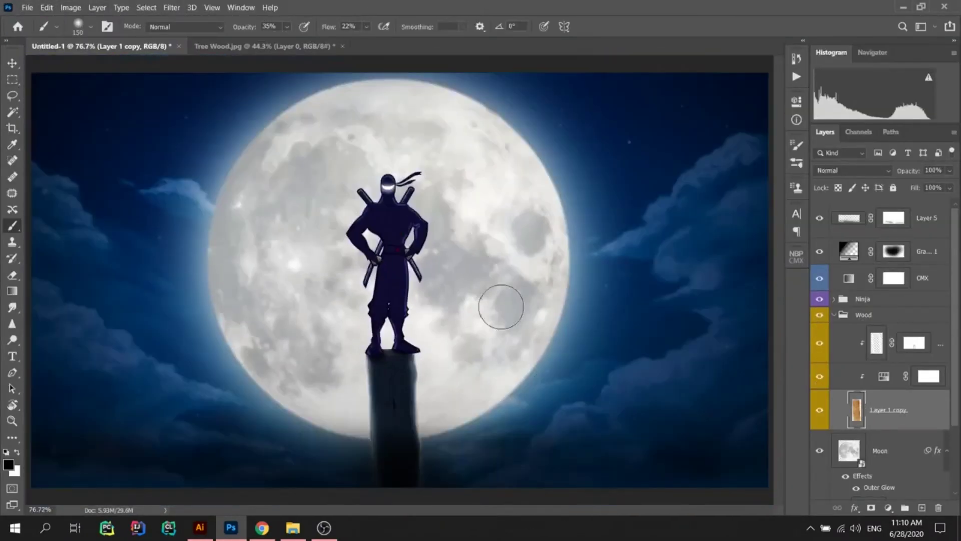
pyautogui.click(940, 219)
# Step: Stamp all visible layers into a new merged layer named 'Final Layer'
pyautogui.hotkey('alt', 'shift', 'ctrl', 'a')
pyautogui.press('Escape')
pyautogui.hotkey('ctrl', 'shift', 'alt', 'e')
pyautogui.write('r')
pyautogui.press('Return')
# Step: Apply a High Pass filter of 1.9 px and set the layer's blend mode to Soft Light
pyautogui.click(171, 7)
pyautogui.click(351, 262)
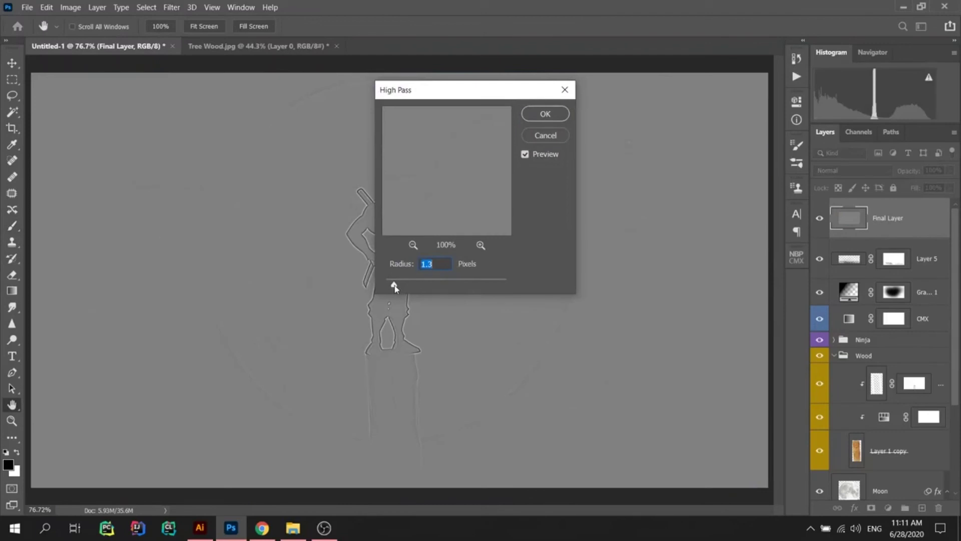
pyautogui.moveTo(393, 286); pyautogui.dragTo(397, 285)
pyautogui.press('Return')
pyautogui.click(853, 170)
pyautogui.click(833, 320)
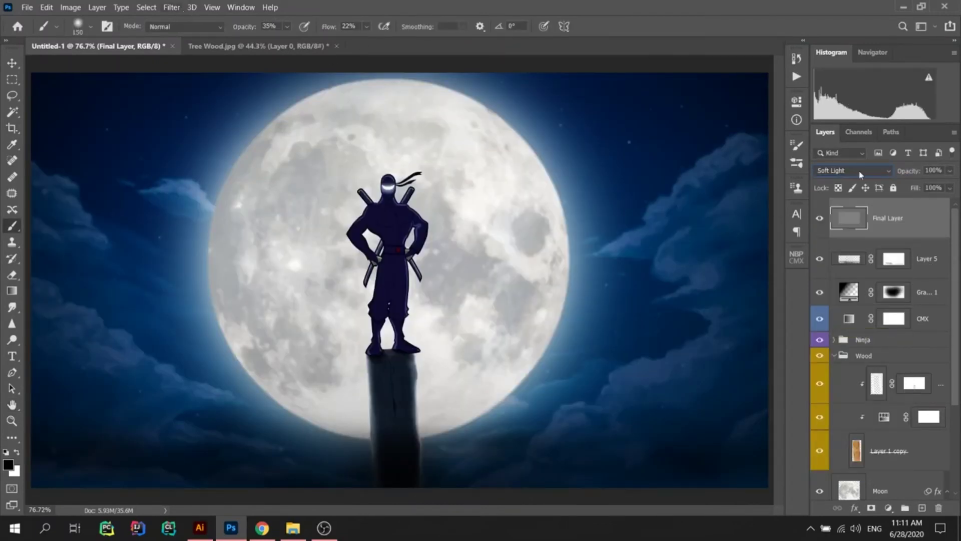
# Step: Stamp visible layers into a new top layer named 'Final' and rename the hidden layer High Pass
pyautogui.hotkey('ctrl', 'shift', 'alt', 'e')
pyautogui.doubleClick(883, 218)
pyautogui.write('Final')
pyautogui.press('Return')
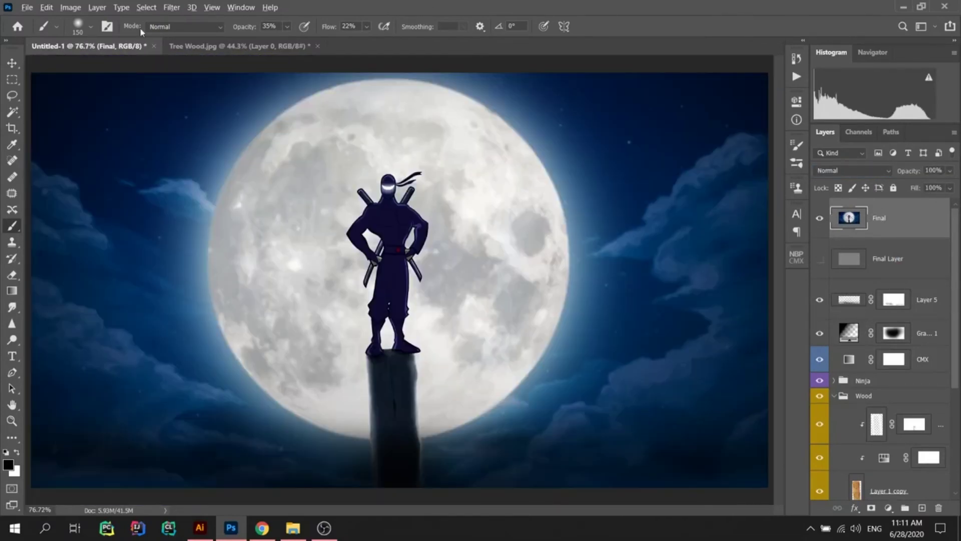
pyautogui.hotkey('ctrl', 'shift', 'alt', 'a')
pyautogui.press('Return')
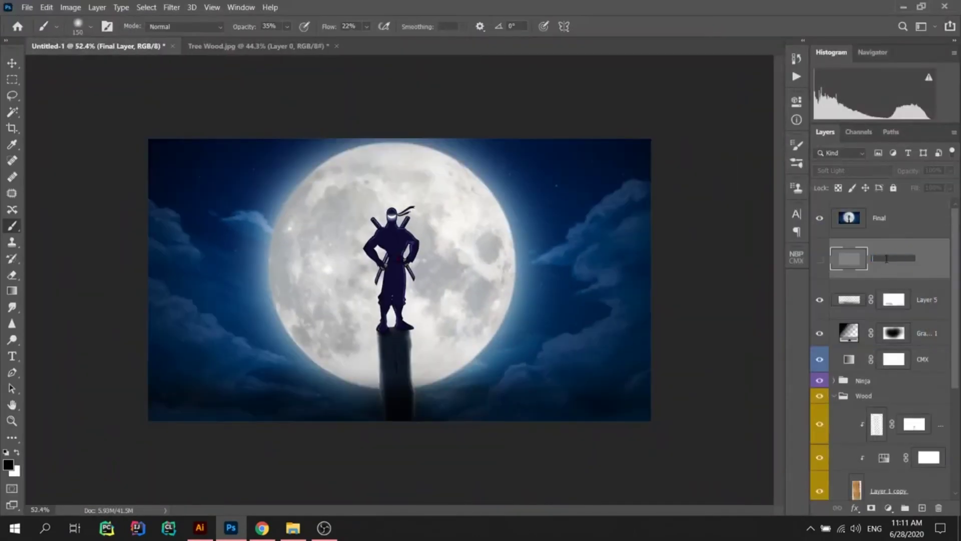
pyautogui.press('Return')
# Step: Open the Camera Raw Filter on the Final layer and show its Basic panel
pyautogui.click(172, 7)
pyautogui.click(201, 78)
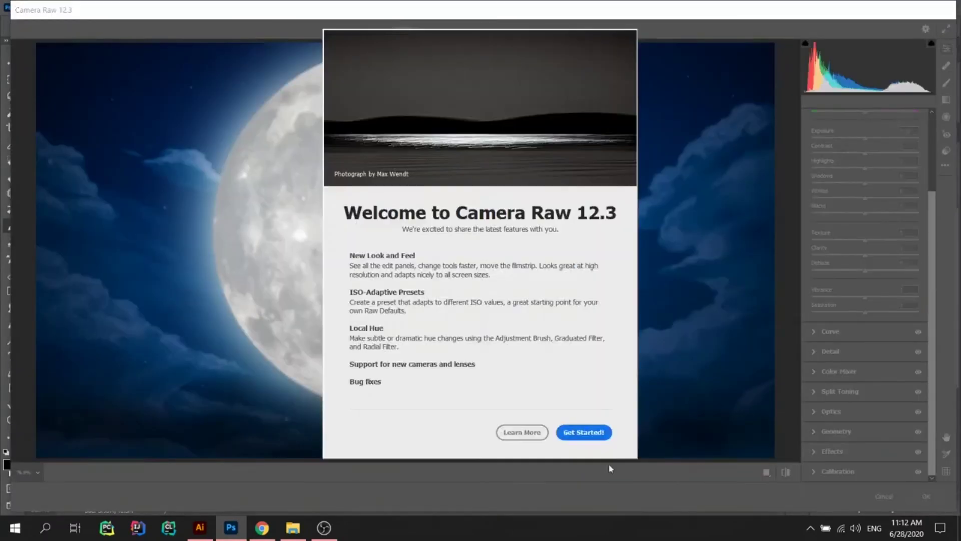
pyautogui.click(584, 431)
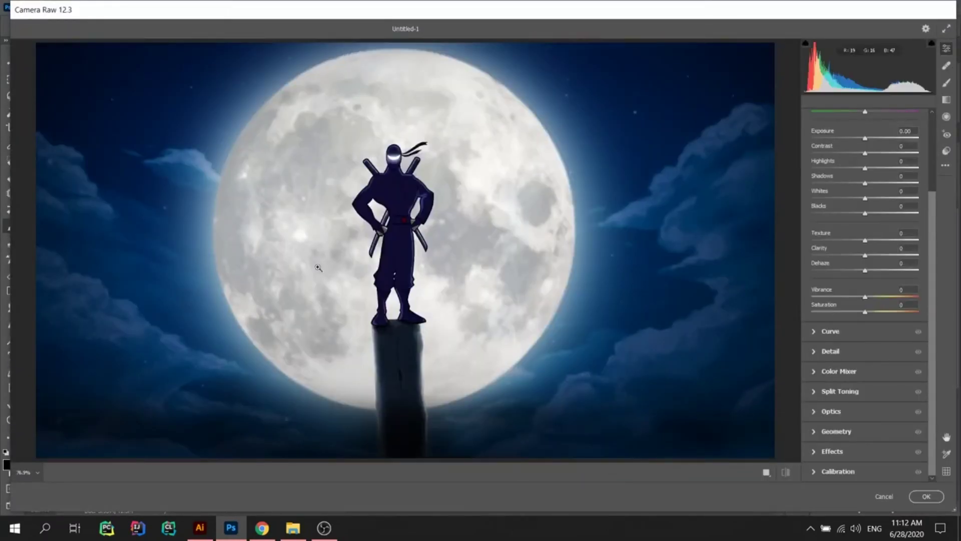
pyautogui.click(818, 332)
pyautogui.click(826, 156)
# Step: Set Exposure +0.05, Temperature -12, Contrast -21, Whites +18 and Blacks -23
pyautogui.click(865, 238)
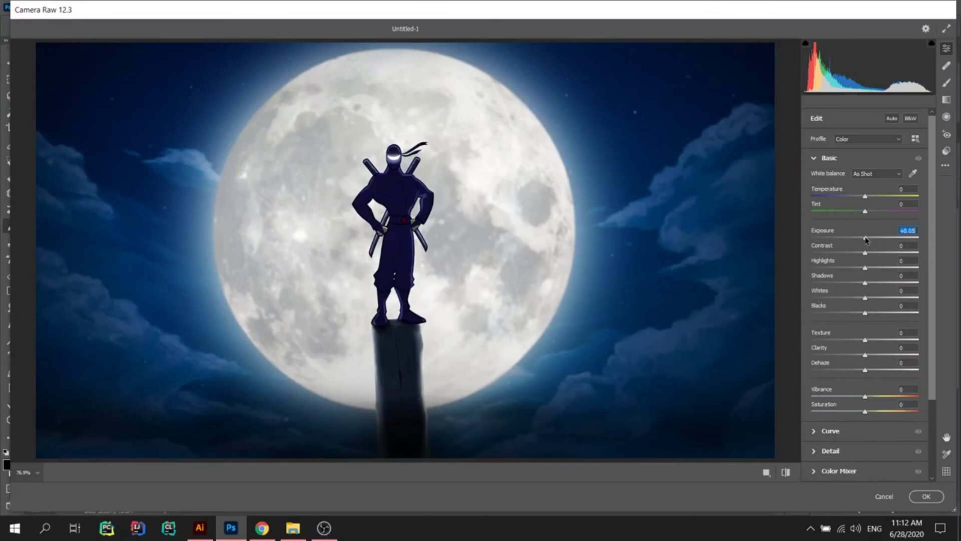
pyautogui.moveTo(863, 198); pyautogui.dragTo(859, 198)
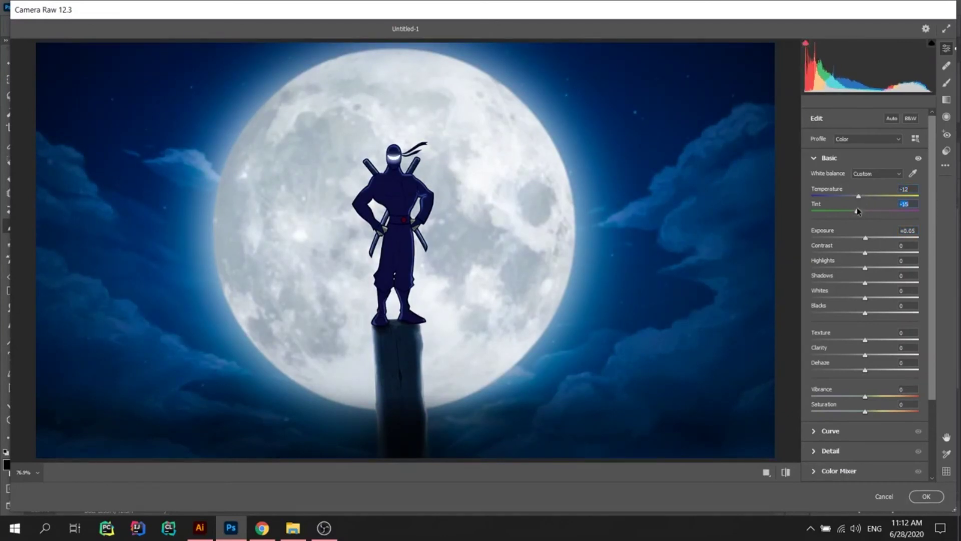
pyautogui.moveTo(866, 252); pyautogui.dragTo(854, 252)
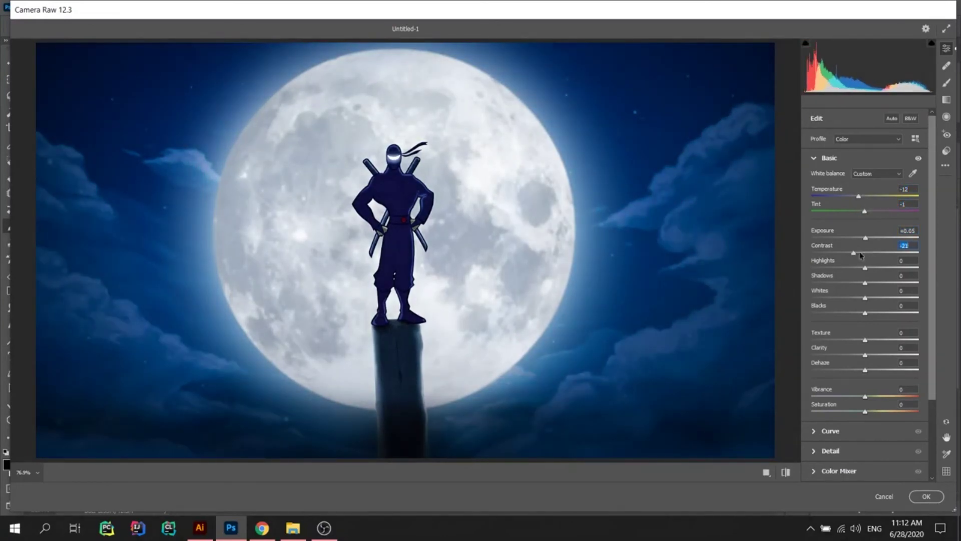
pyautogui.click(864, 266)
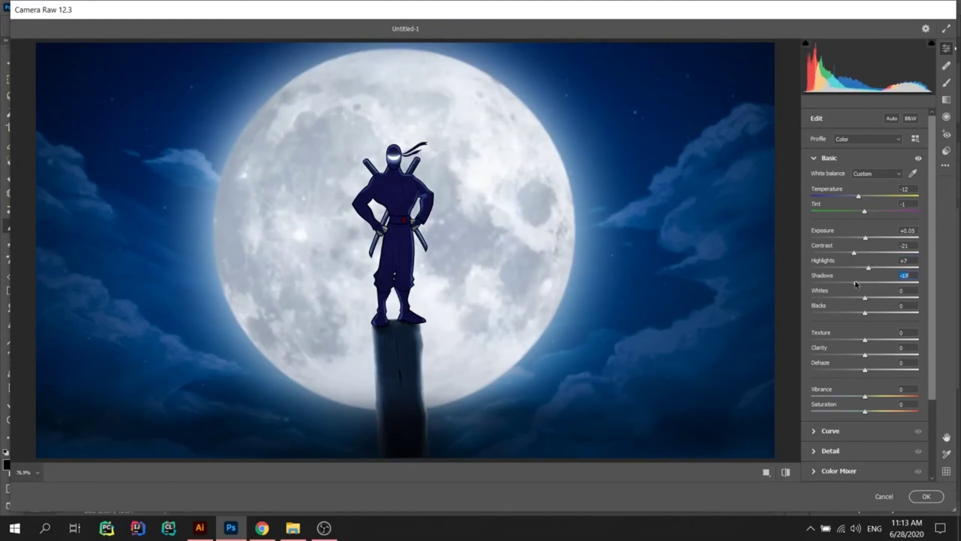
pyautogui.press('Tab')
pyautogui.press('Tab')
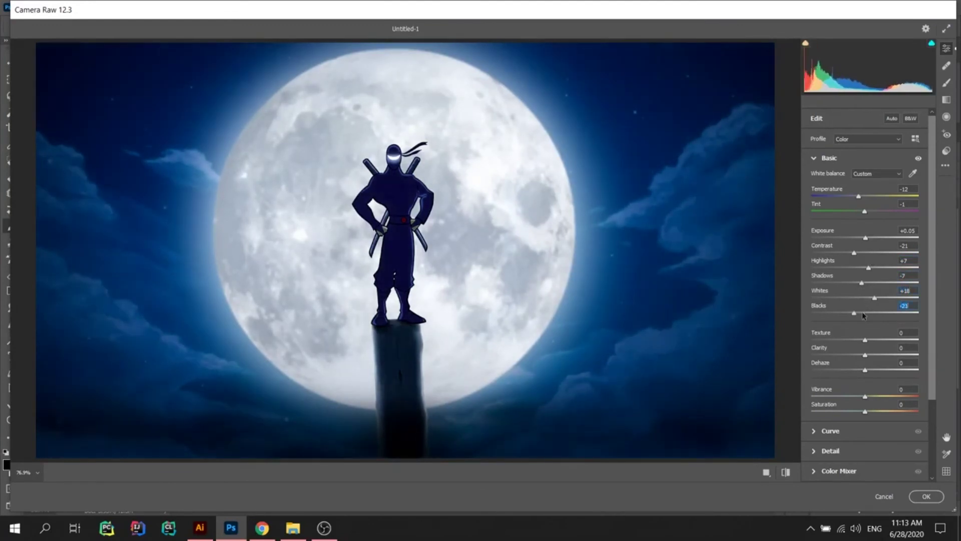
pyautogui.click(813, 158)
pyautogui.click(833, 217)
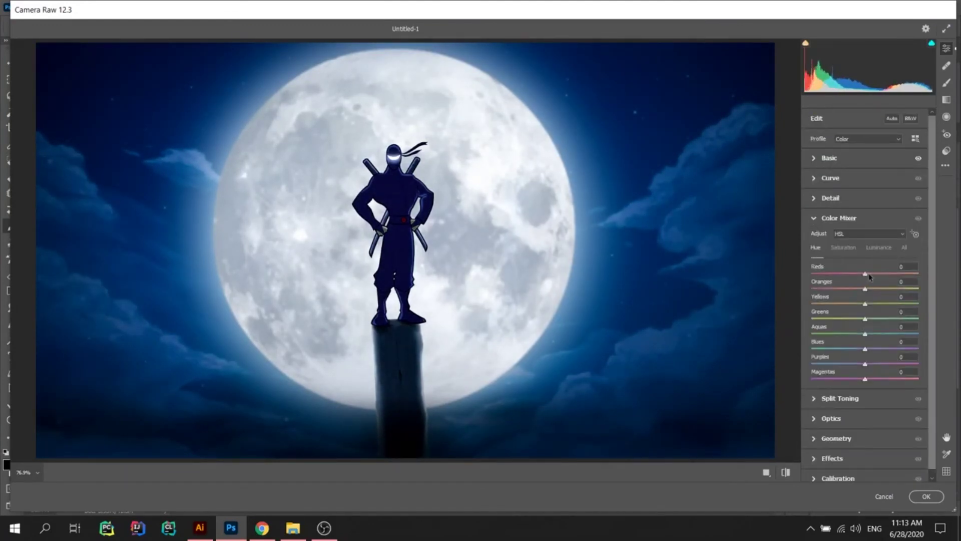
# Step: Shift the reds hue to +22 and the purples hue toward blue in the Color Mixer
pyautogui.hotkey('ctrl', '+')
pyautogui.hotkey('ctrl', '+')
pyautogui.hotkey('ctrl', '+')
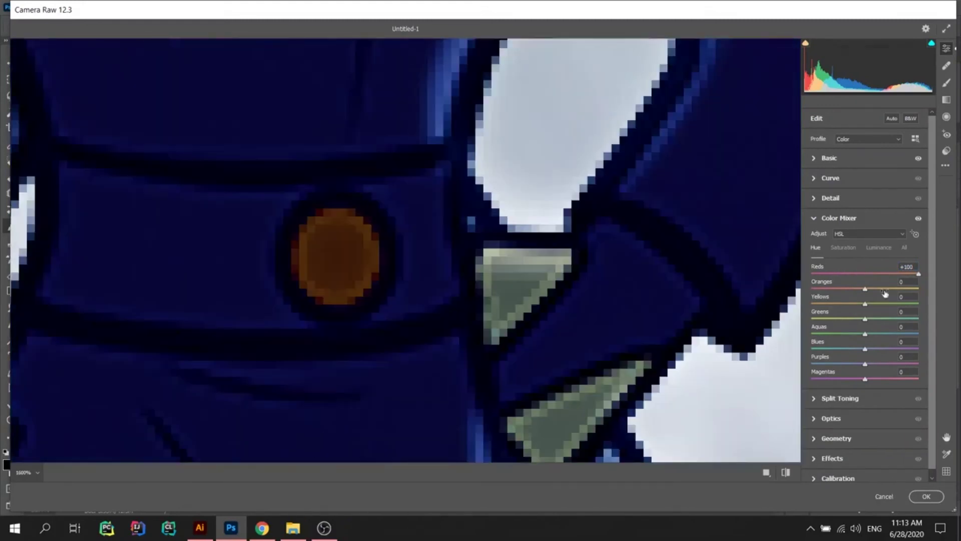
pyautogui.click(845, 274)
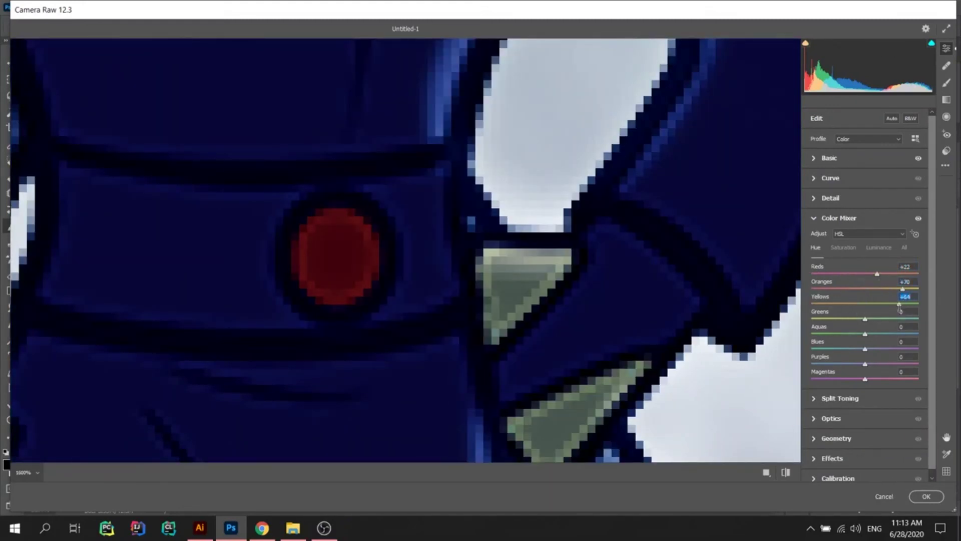
pyautogui.hotkey('ctrl', '0')
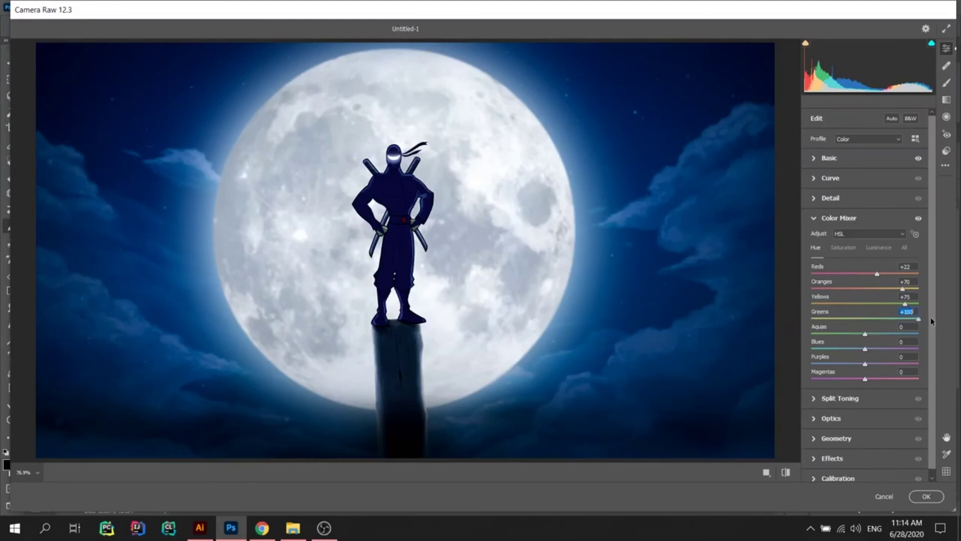
pyautogui.moveTo(865, 363); pyautogui.dragTo(830, 373)
pyautogui.scroll(3, 453, 230)
pyautogui.hotkey('ctrl', '0')
# Step: Set aquas saturation to 31, lower purples saturation, and slightly brighten reds luminance
pyautogui.click(843, 247)
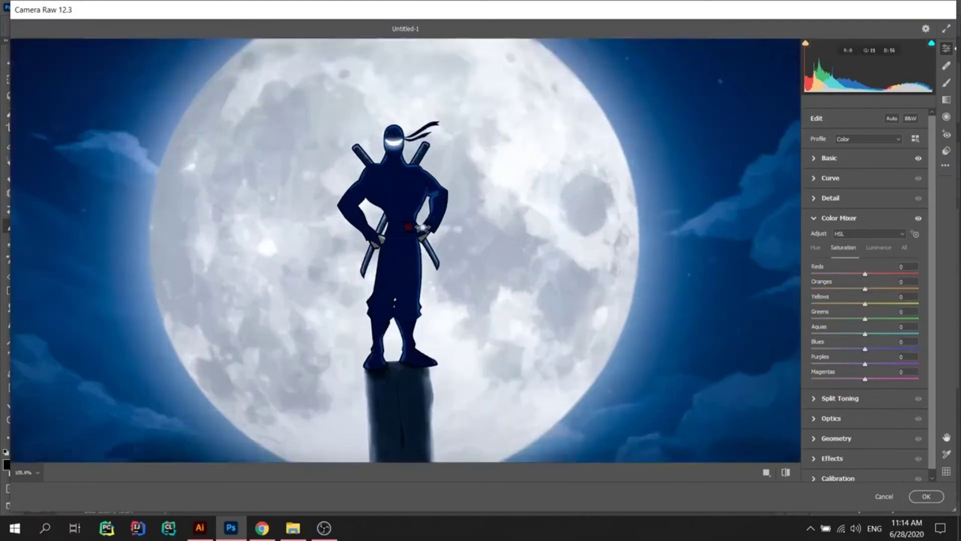
pyautogui.scroll(5, 400, 220)
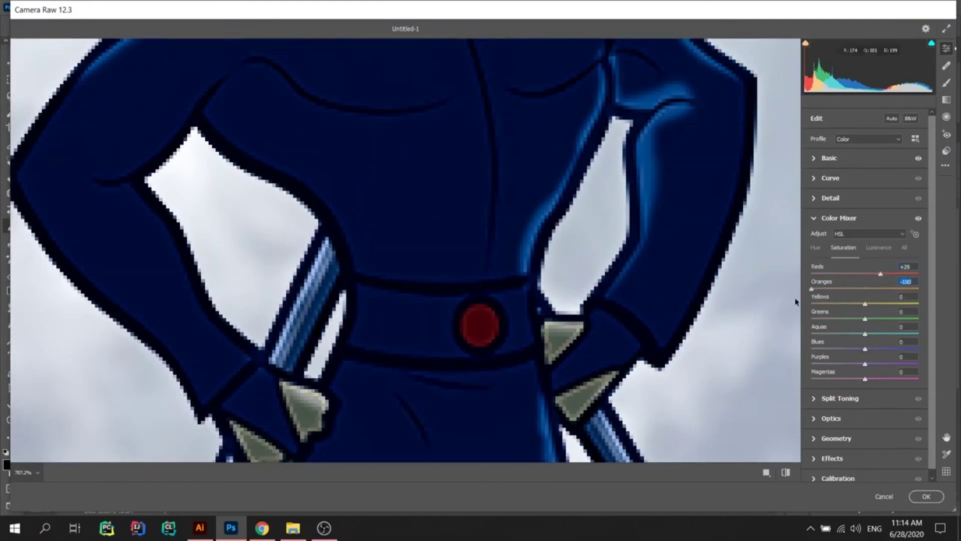
pyautogui.write('31')
pyautogui.press('Return')
pyautogui.hotkey('ctrl', '0')
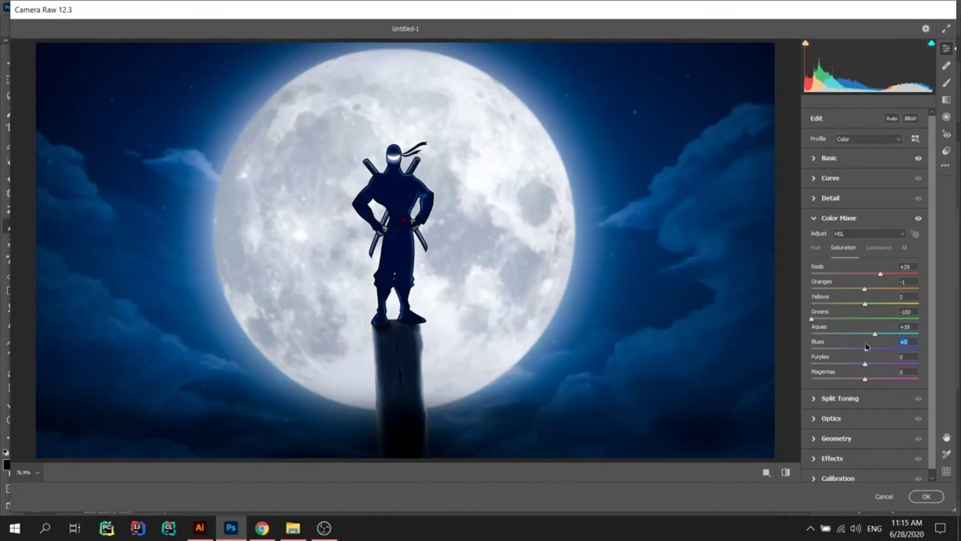
pyautogui.moveTo(898, 364); pyautogui.dragTo(851, 363)
pyautogui.click(879, 247)
pyautogui.click(868, 274)
pyautogui.click(818, 220)
# Step: Slightly darken the lights on the tone curve
pyautogui.click(829, 177)
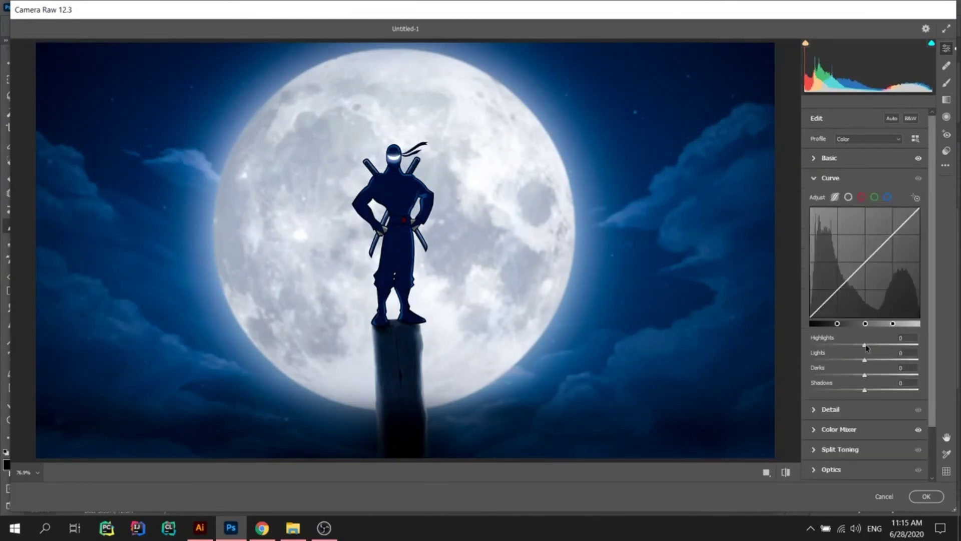
pyautogui.moveTo(864, 360); pyautogui.dragTo(867, 377)
pyautogui.click(863, 409)
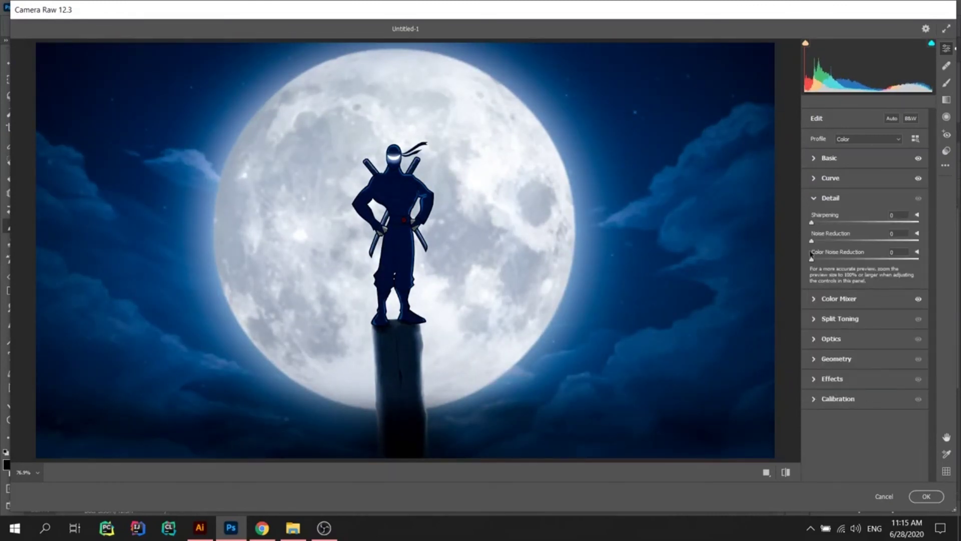
pyautogui.click(839, 298)
pyautogui.click(839, 218)
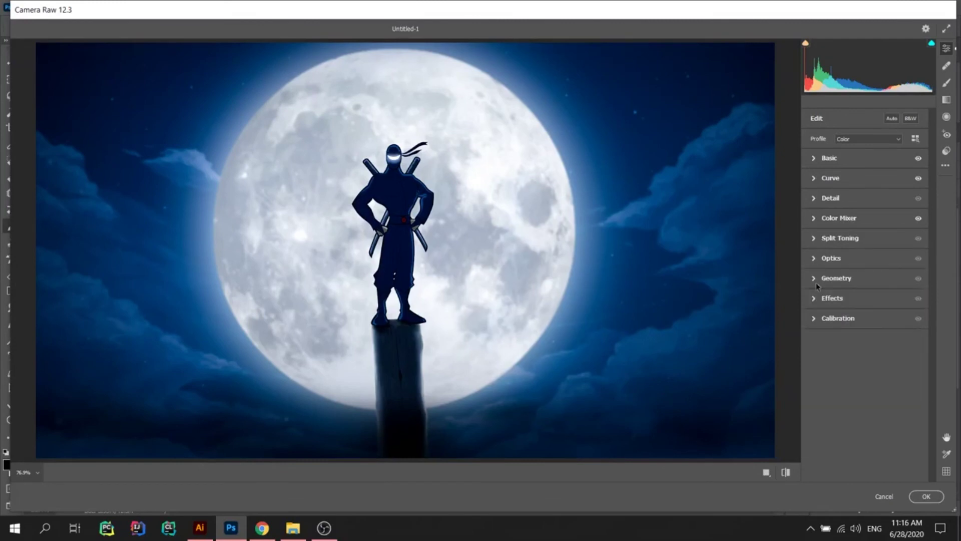
# Step: Add a darkening lens vignette in Optics and a slight post-crop vignette in Effects
pyautogui.click(831, 258)
pyautogui.moveTo(865, 301); pyautogui.dragTo(844, 303)
pyautogui.click(851, 257)
pyautogui.click(851, 298)
pyautogui.moveTo(865, 340); pyautogui.dragTo(862, 342)
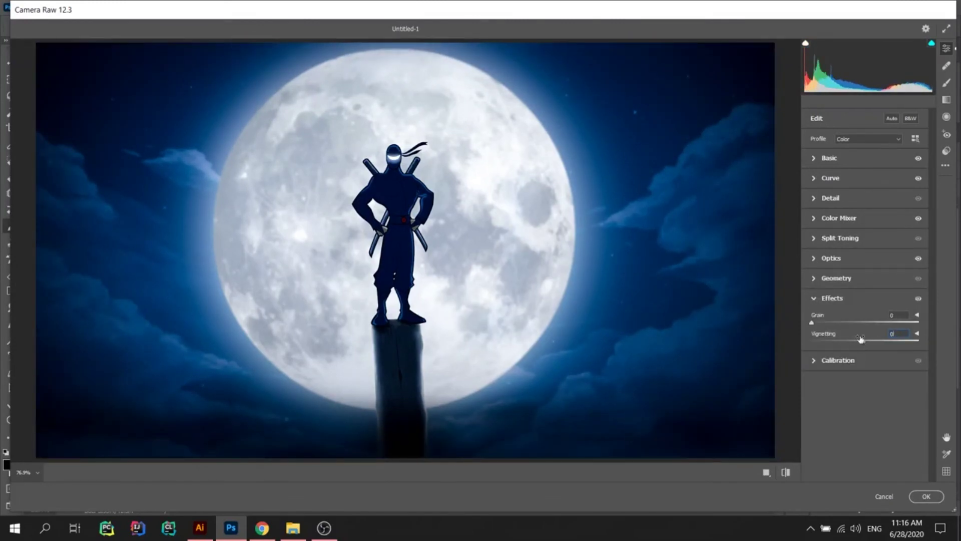
# Step: Bring Clarity back to around zero and apply the Camera Raw grade
pyautogui.click(845, 360)
pyautogui.click(814, 278)
pyautogui.click(846, 159)
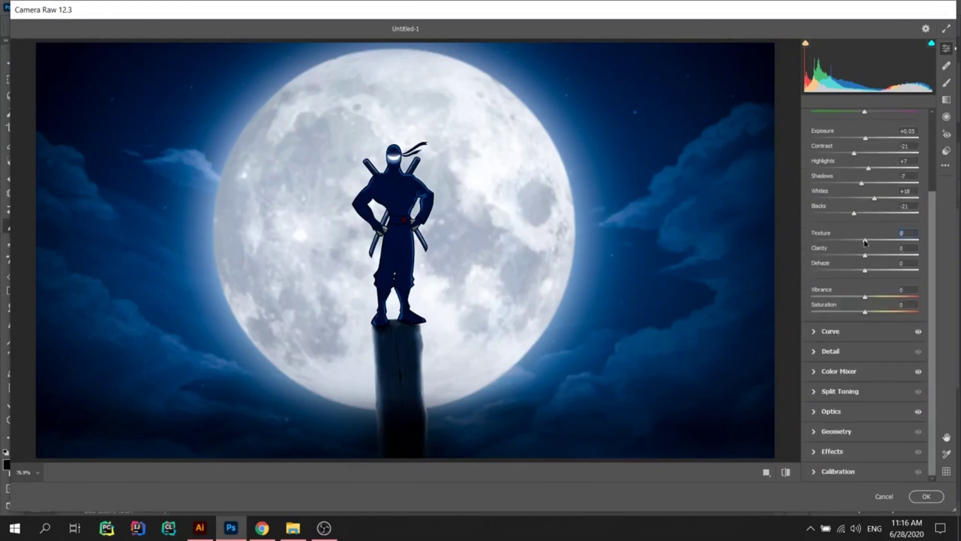
pyautogui.moveTo(845, 257); pyautogui.dragTo(867, 260)
pyautogui.click(926, 496)
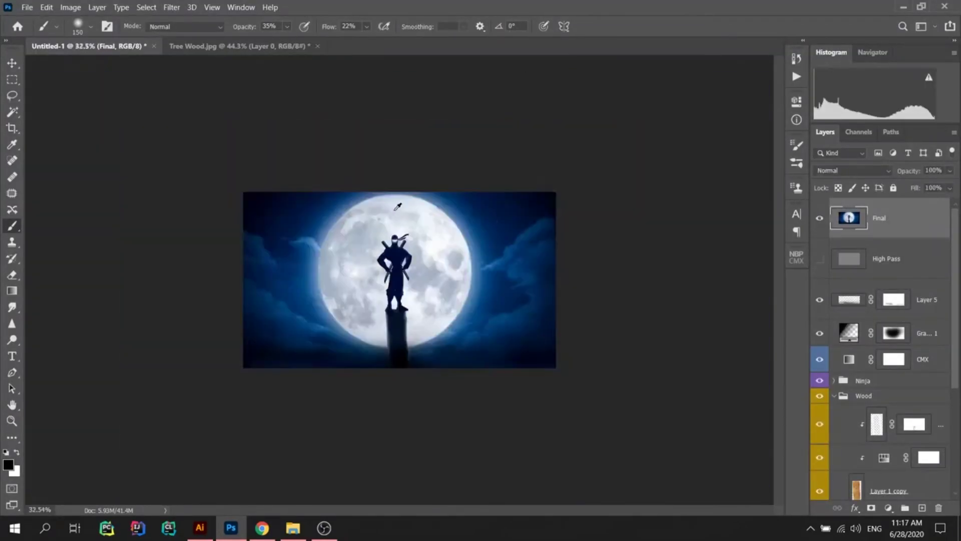
# Step: Place the white signature as an embedded layer and scale it into the bottom-right corner
pyautogui.hotkey('ctrl', '0')
pyautogui.click(27, 7)
pyautogui.click(75, 242)
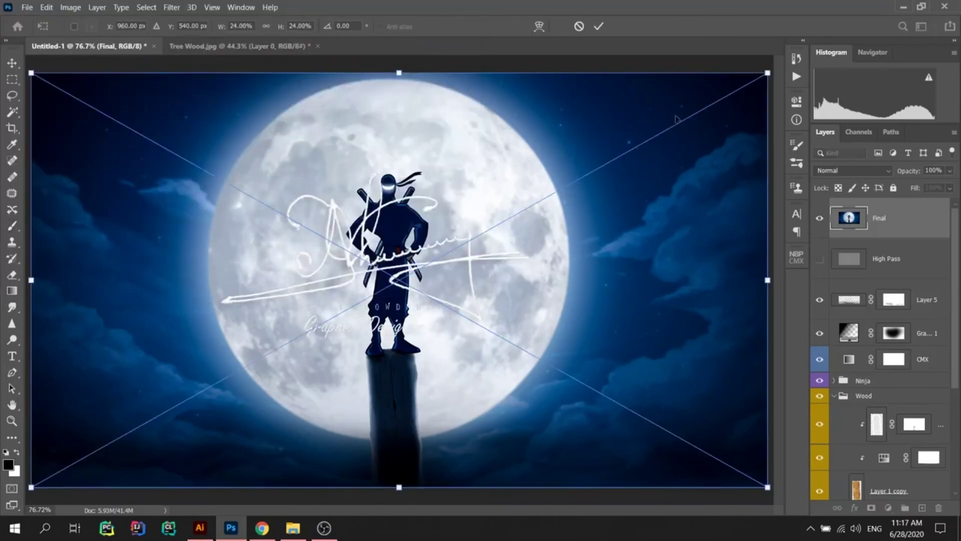
pyautogui.moveTo(401, 275); pyautogui.dragTo(729, 455)
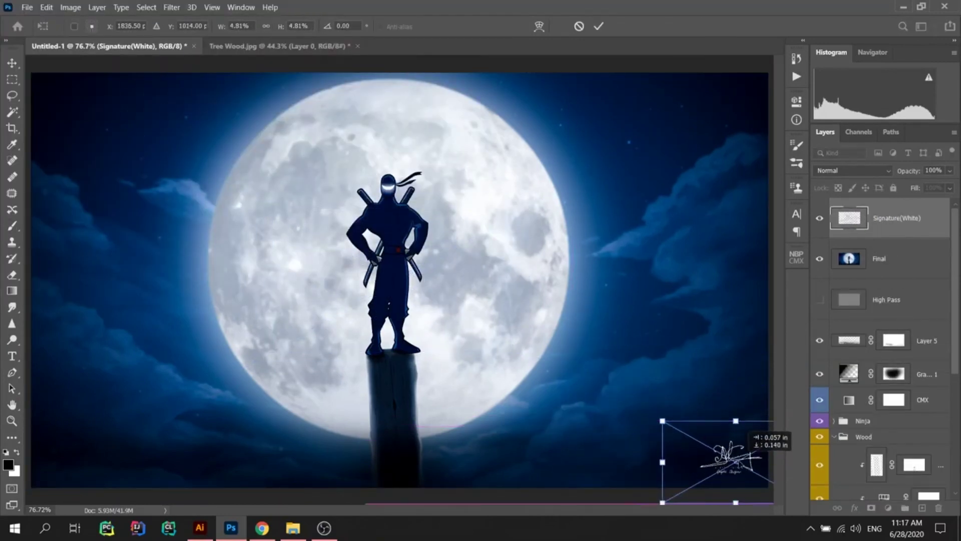
pyautogui.press('Return')
pyautogui.hotkey('ctrl', 't')
pyautogui.click(599, 26)
pyautogui.hotkey('ctrl', 't')
pyautogui.press('Return')
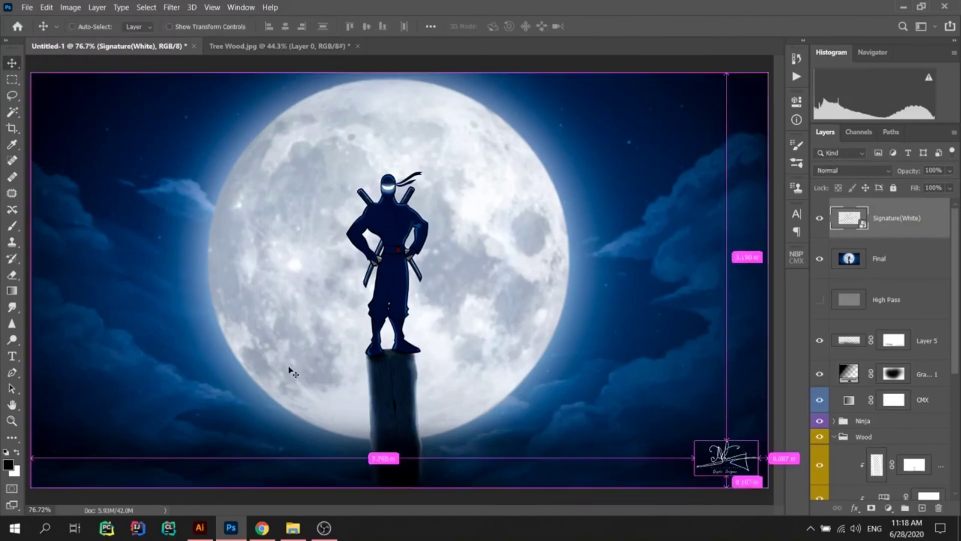